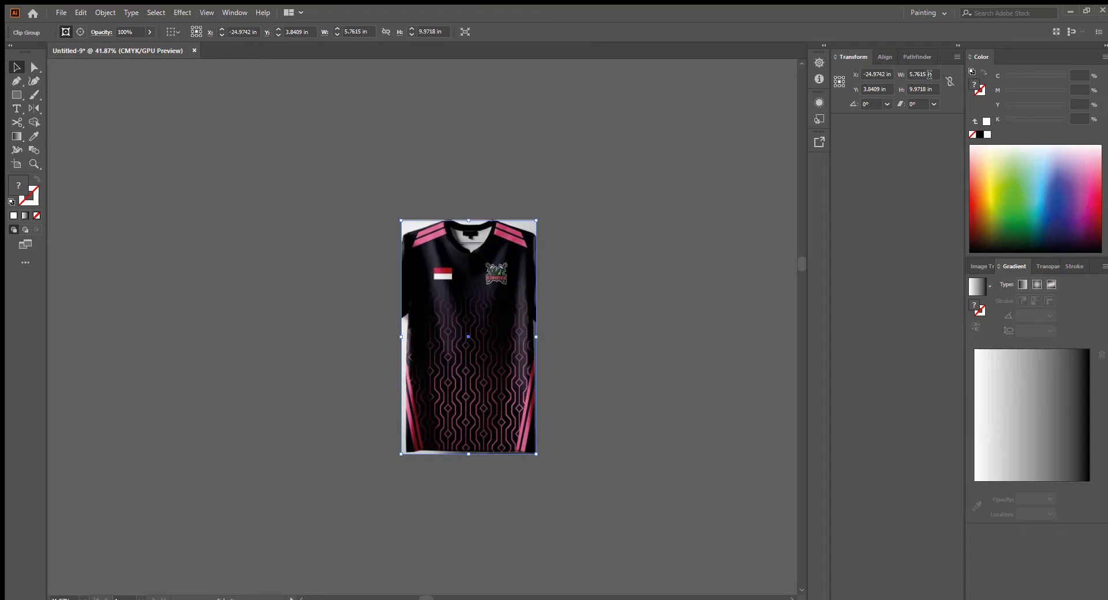
Resize the clipped jersey image to 22 in wide and 31 in high.
text(2)
key(Tab)
text(31)
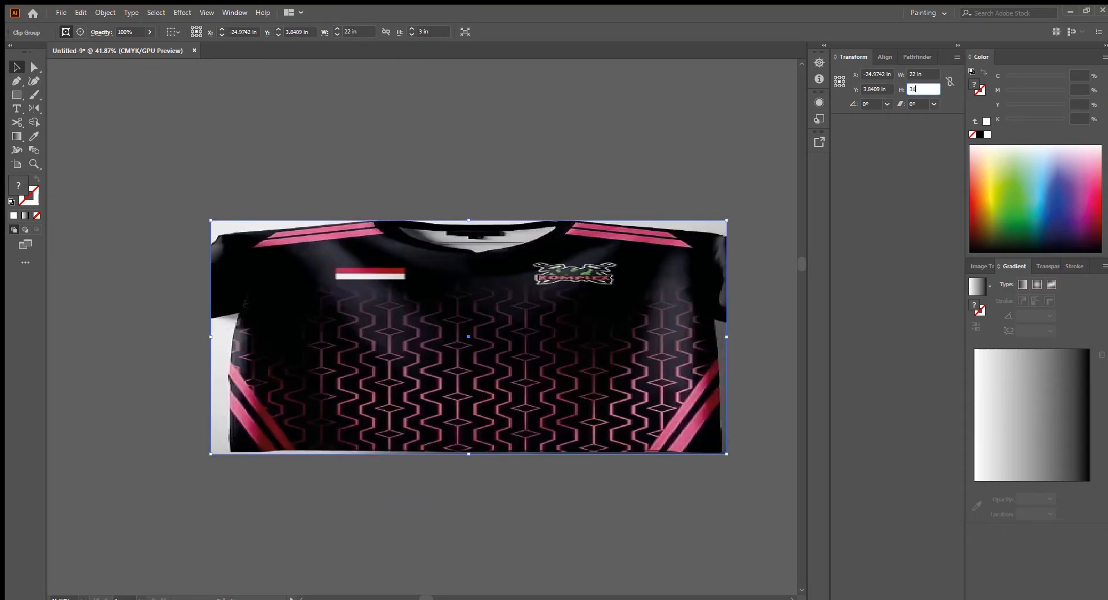
key(Return)
drag(604, 209, 500, 208)
click(647, 254)
Trace one zigzag line beside a diamond near the jersey's lower middle with the Pen tool, about 0.56 in wide and 3.59 in tall.
drag(555, 246, 606, 250)
drag(606, 249, 496, 232)
click(522, 291)
drag(456, 419, 539, 428)
drag(508, 345, 485, 352)
drag(482, 352, 255, 226)
drag(350, 222, 428, 279)
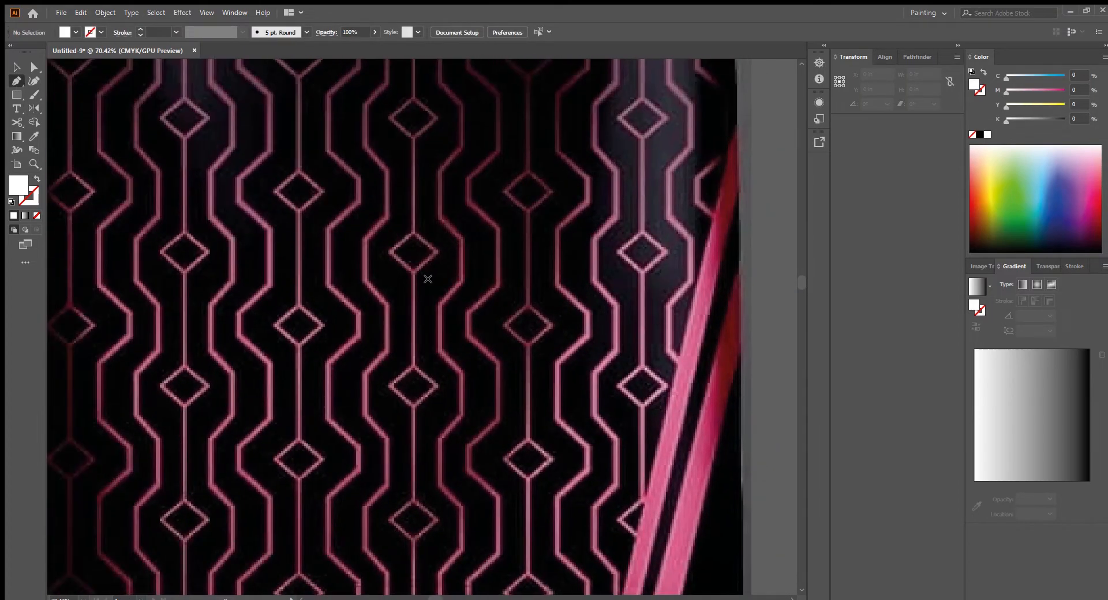
drag(386, 188, 389, 223)
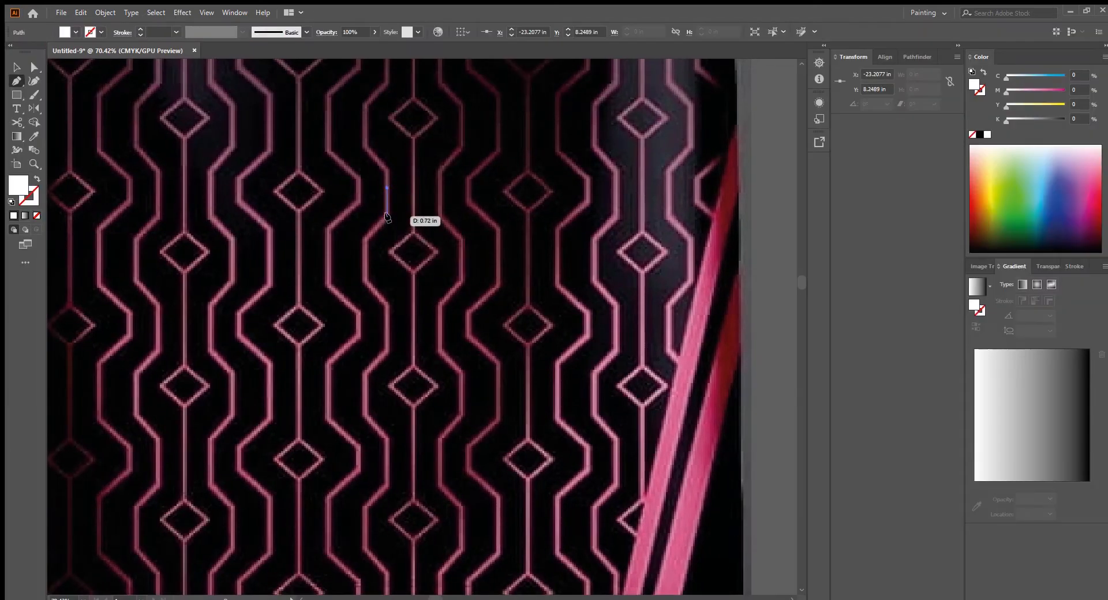
click(387, 218)
click(363, 238)
scroll(365, 233, down, 2)
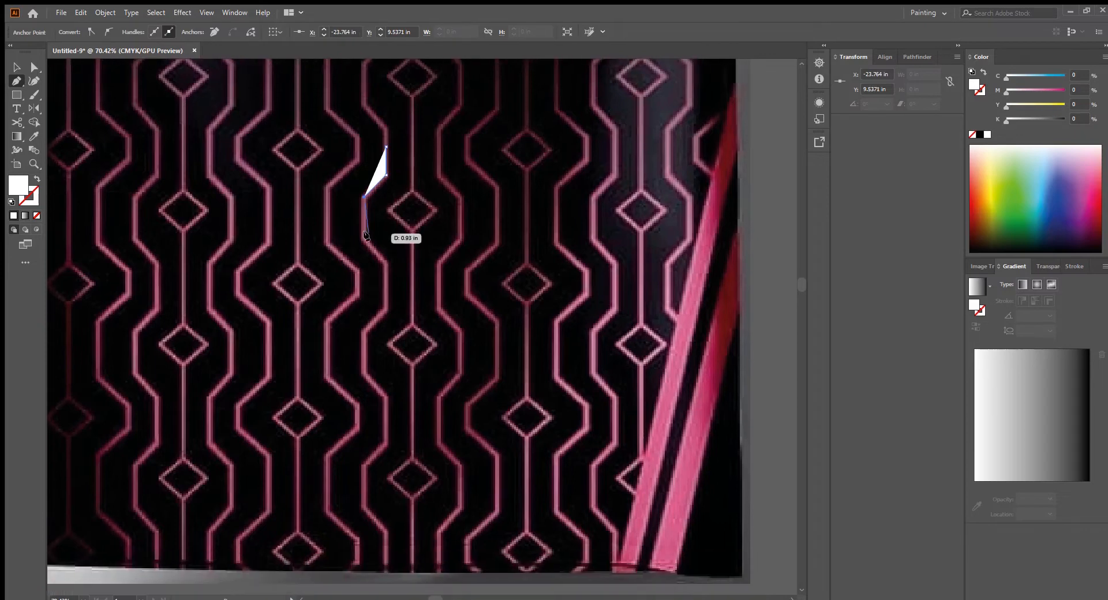
click(364, 240)
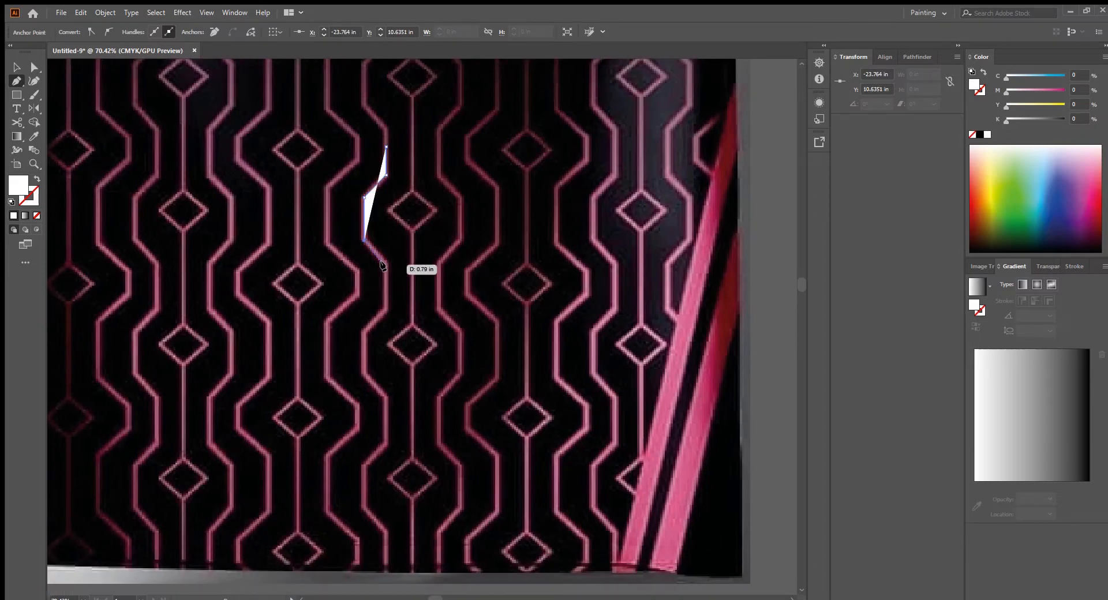
click(386, 262)
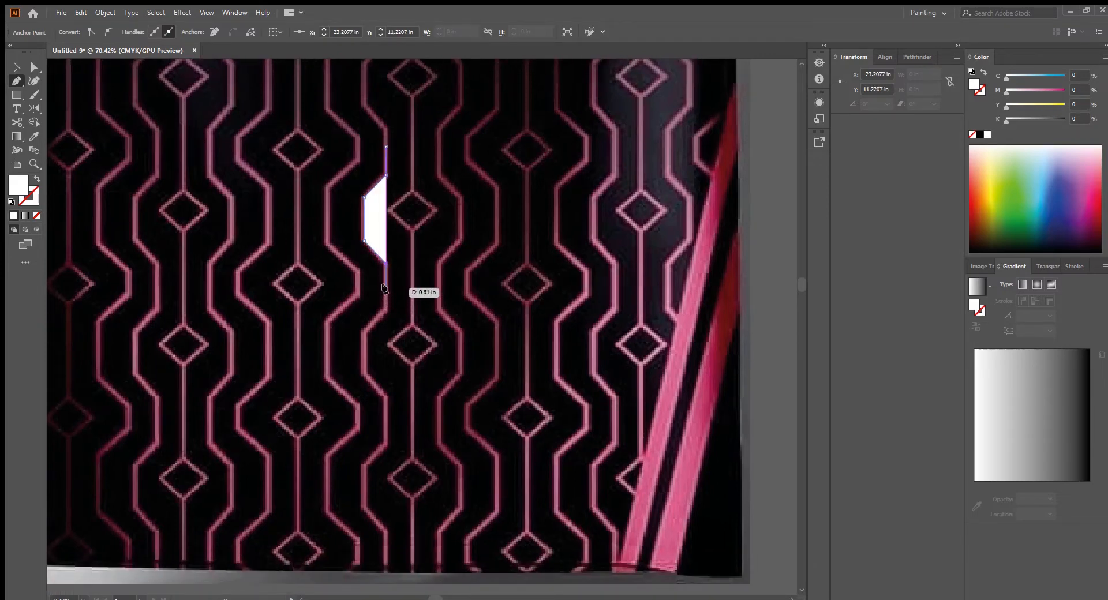
click(16, 67)
Give the traced zigzag path no fill and a pink stroke sampled from the jersey's shoulder stripe.
click(37, 180)
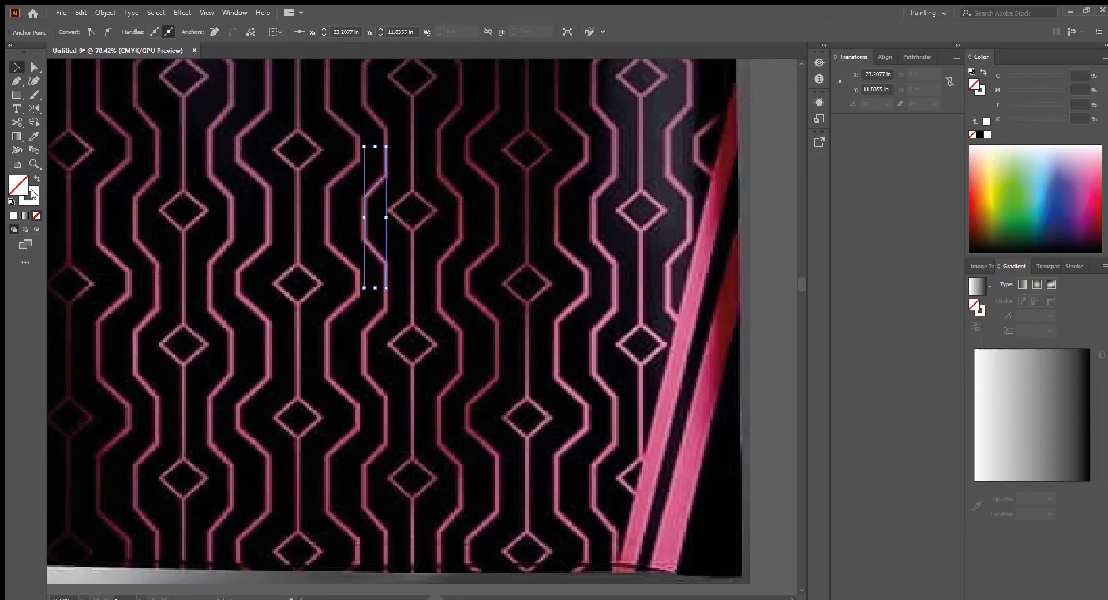
scroll(594, 317, down, 5)
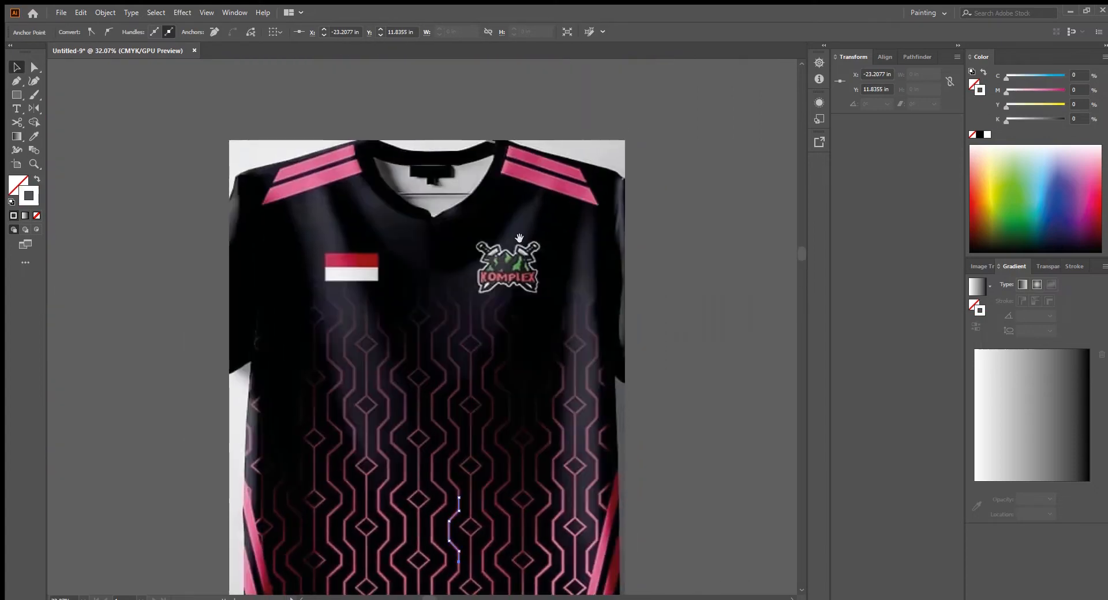
drag(511, 205, 493, 279)
key(i)
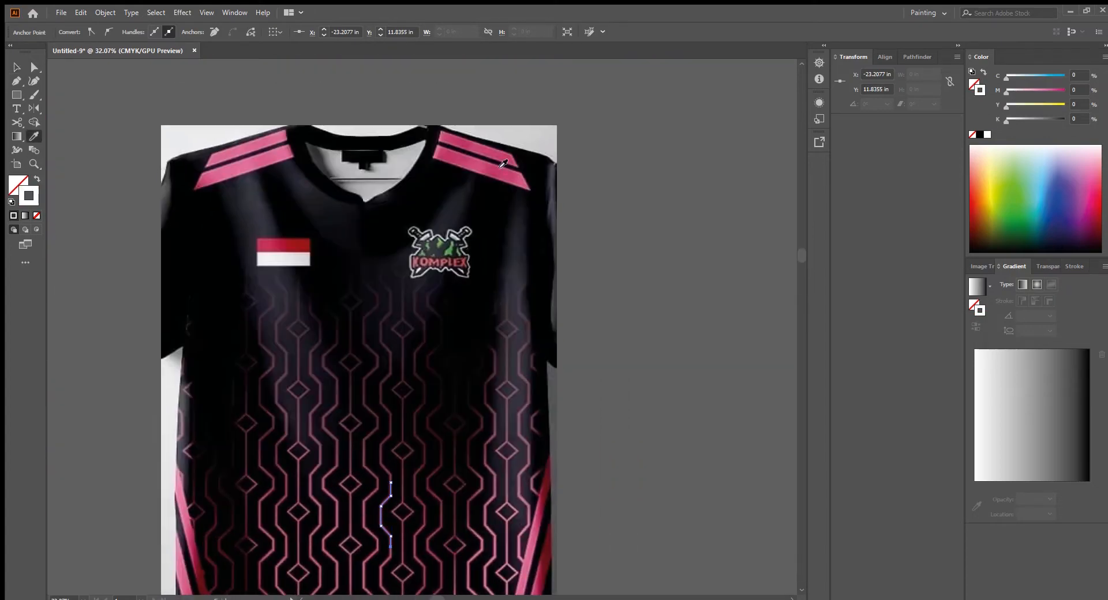
click(487, 151)
key(v)
scroll(388, 267, up, 5)
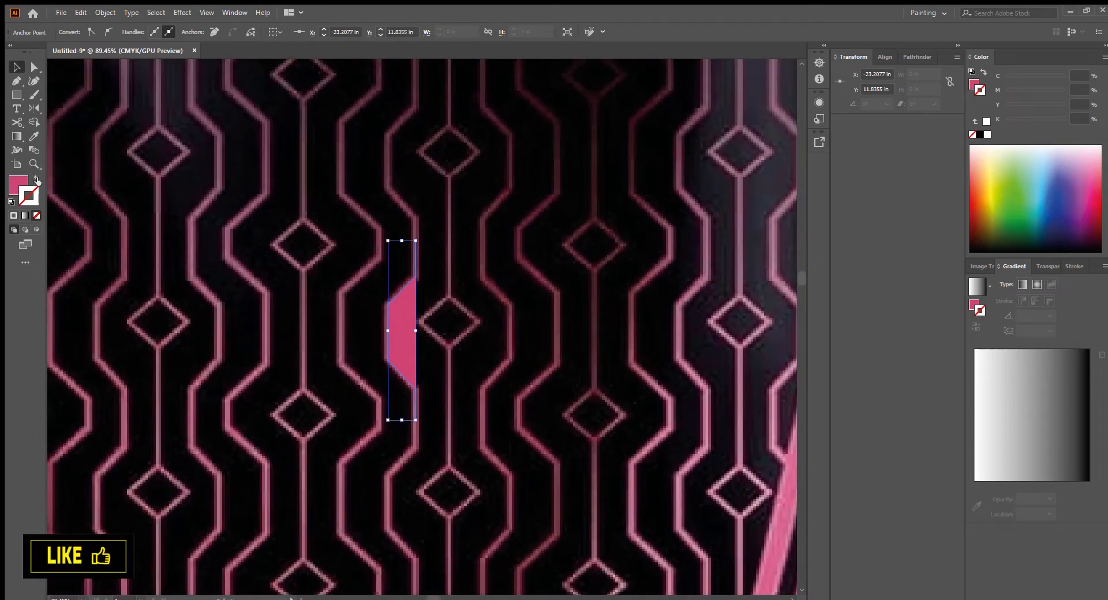
click(37, 181)
click(31, 198)
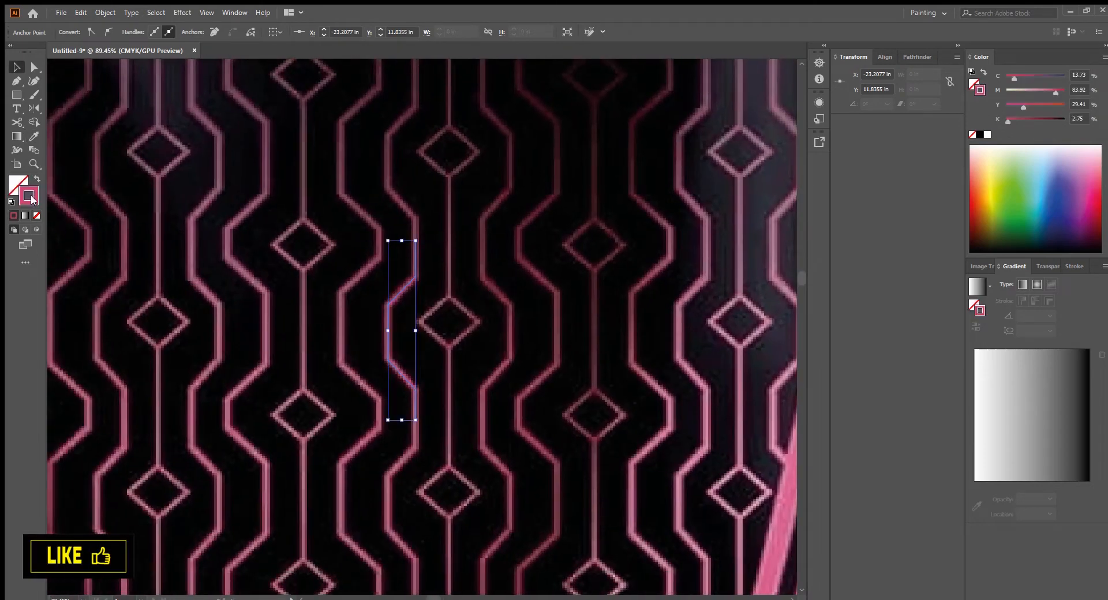
Set the traced zigzag path's stroke weight to 7 pt.
scroll(307, 235, up, 1)
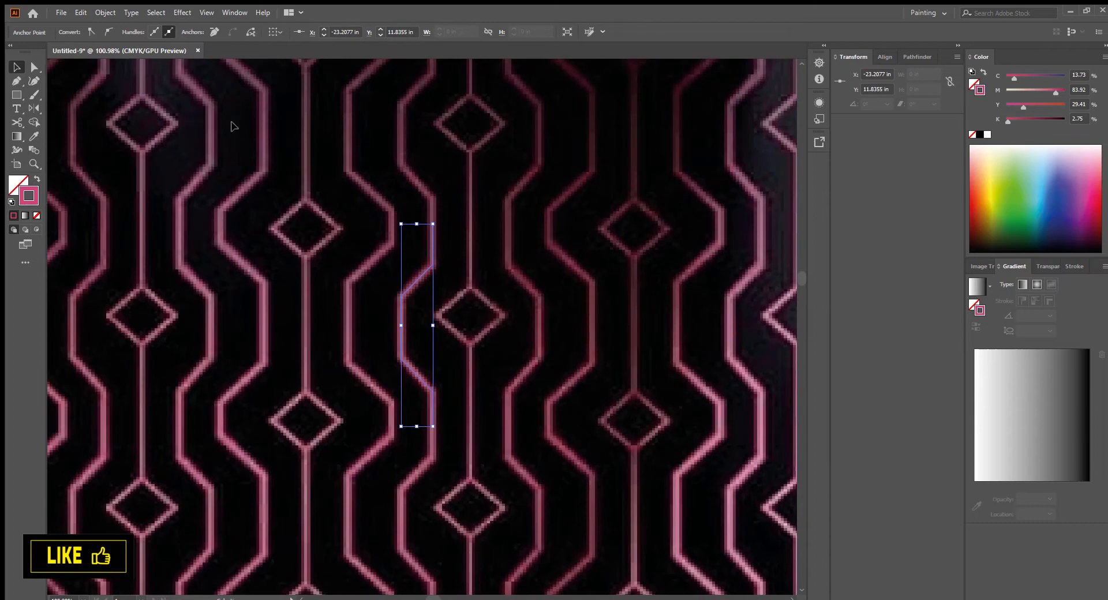
drag(463, 278, 407, 254)
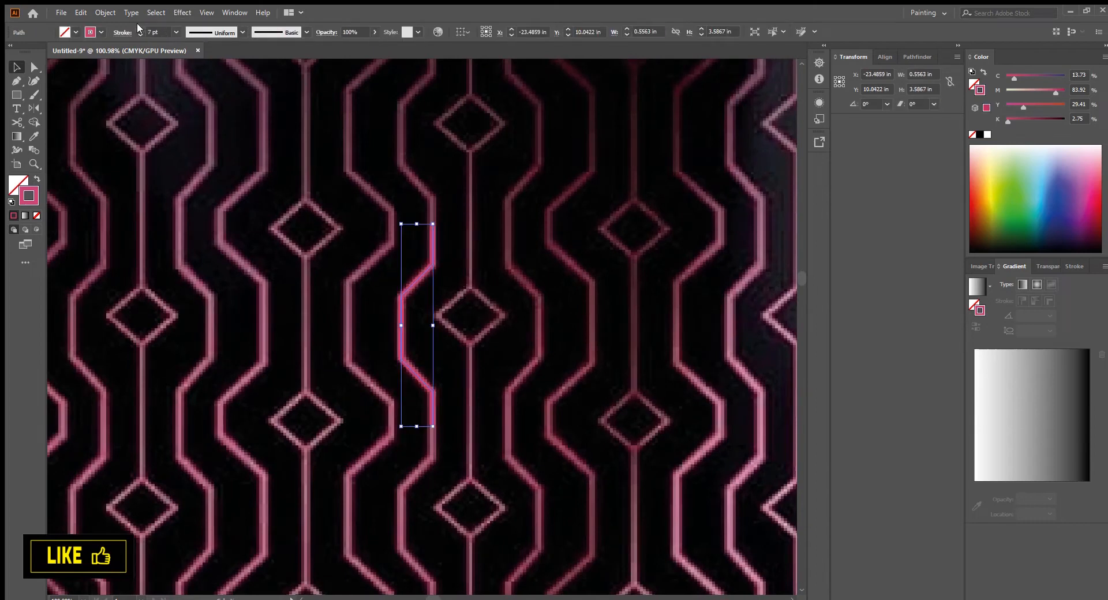
click(310, 260)
Duplicate the pink zigzag path horizontally across the diamond and reflect the copy left to right.
drag(408, 302, 329, 289)
scroll(396, 269, up, 2)
drag(396, 269, 340, 278)
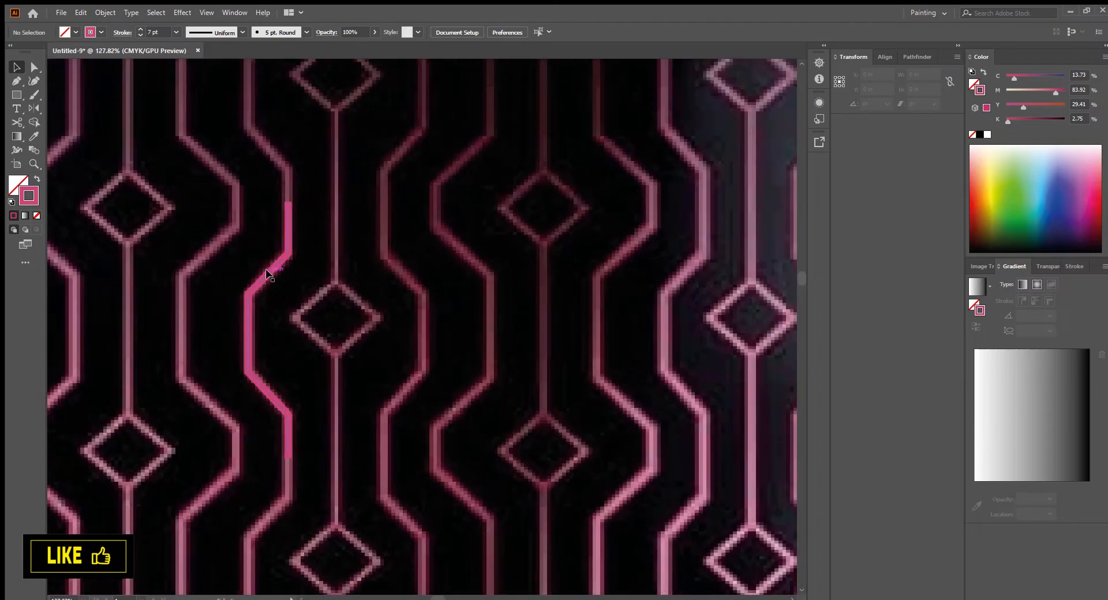
drag(267, 274, 380, 274)
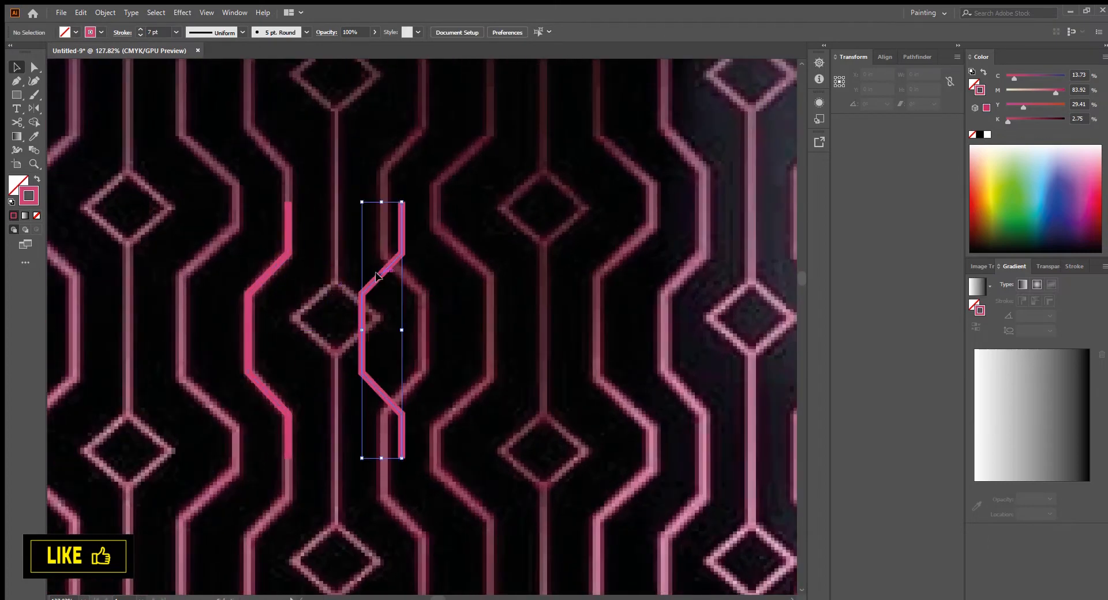
click(32, 106)
drag(525, 379, 545, 388)
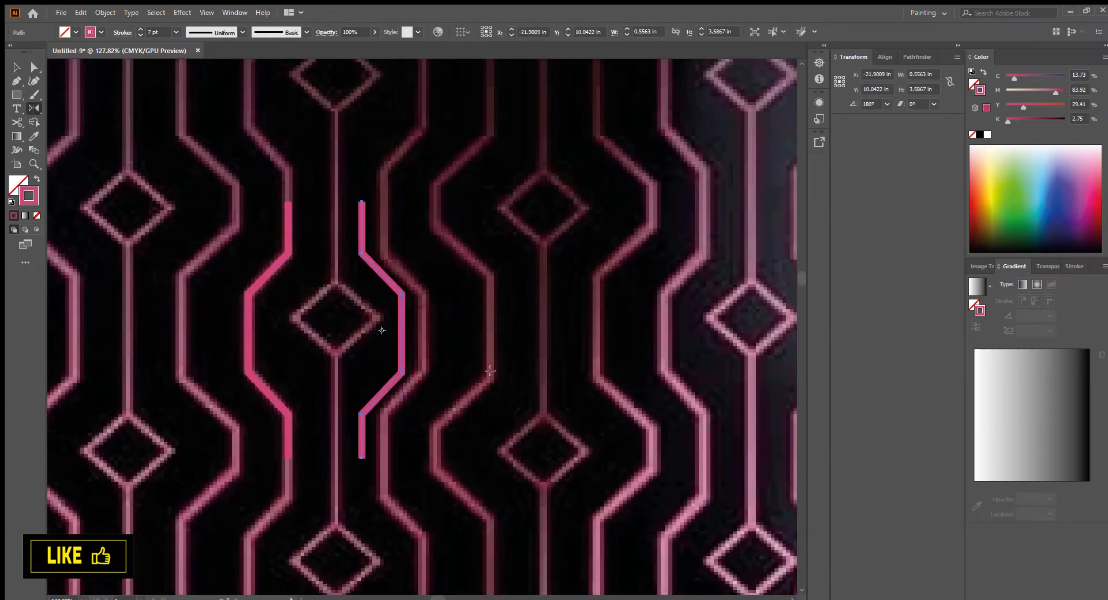
Move the mirrored zigzag copy onto the matching jersey line on the other side of the diamond.
scroll(404, 317, up, 2)
key(v)
drag(404, 297, 439, 299)
click(512, 346)
Draw a straight vertical line about 3.59 in long through the diamond's centre, level with the ends of both zigzag paths.
scroll(516, 352, down, 2)
drag(522, 359, 518, 381)
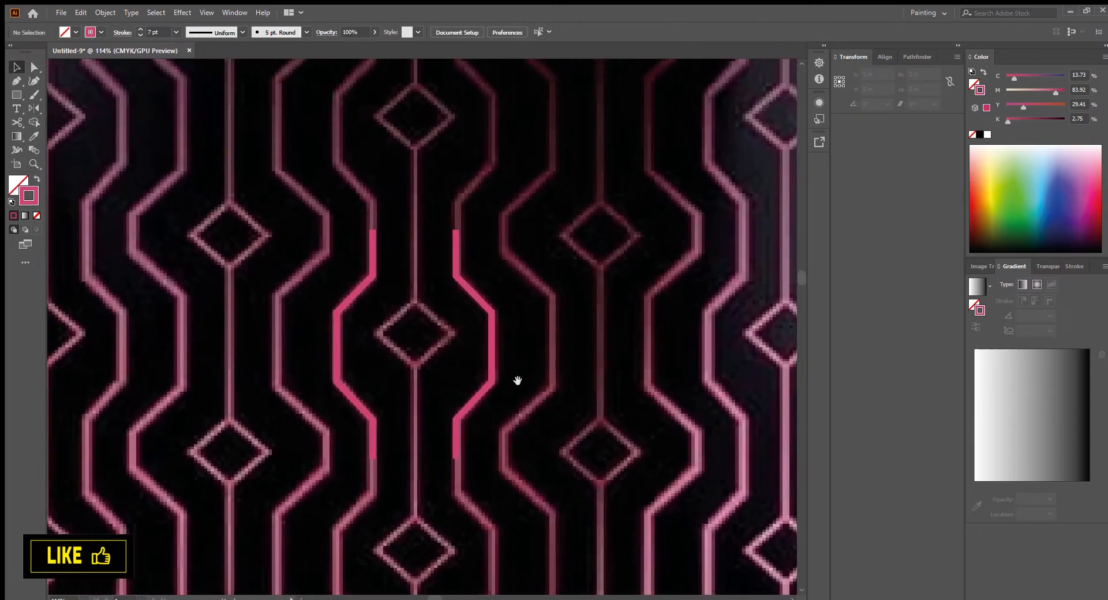
scroll(414, 305, up, 1)
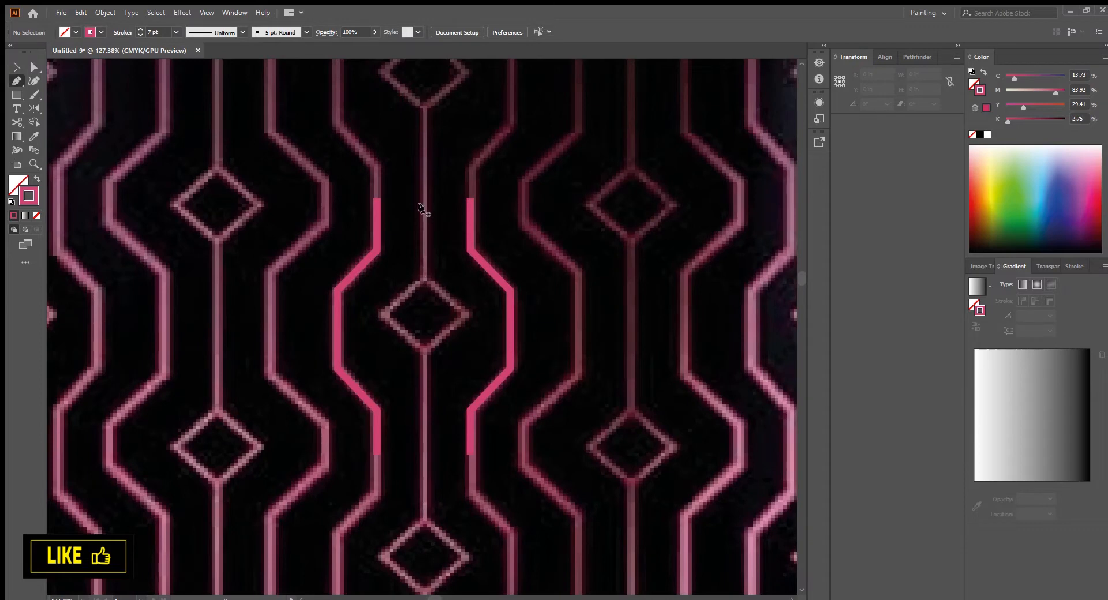
click(422, 199)
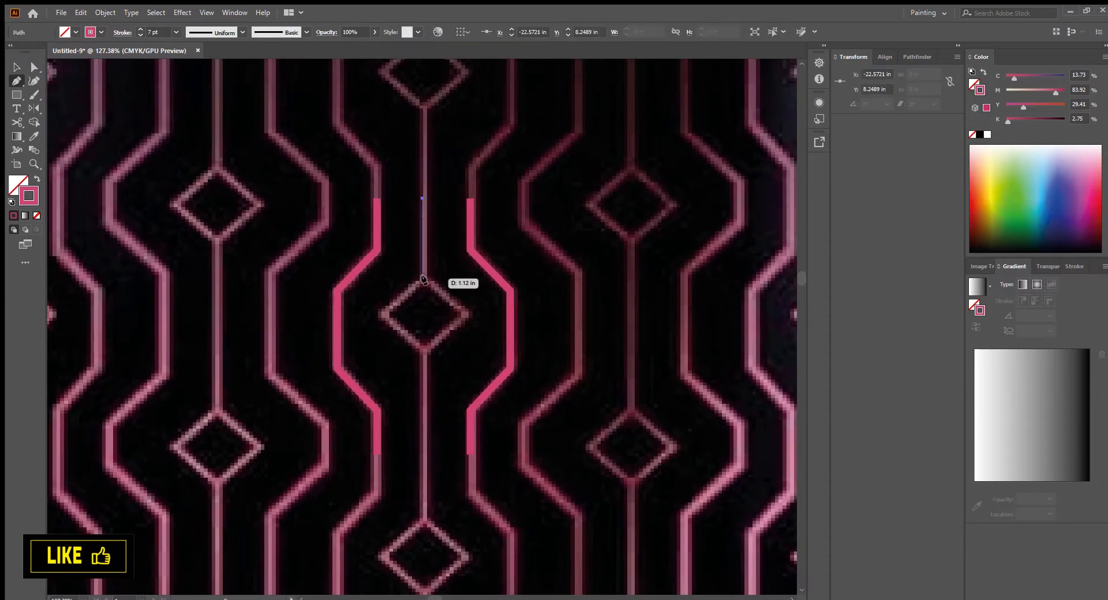
click(422, 280)
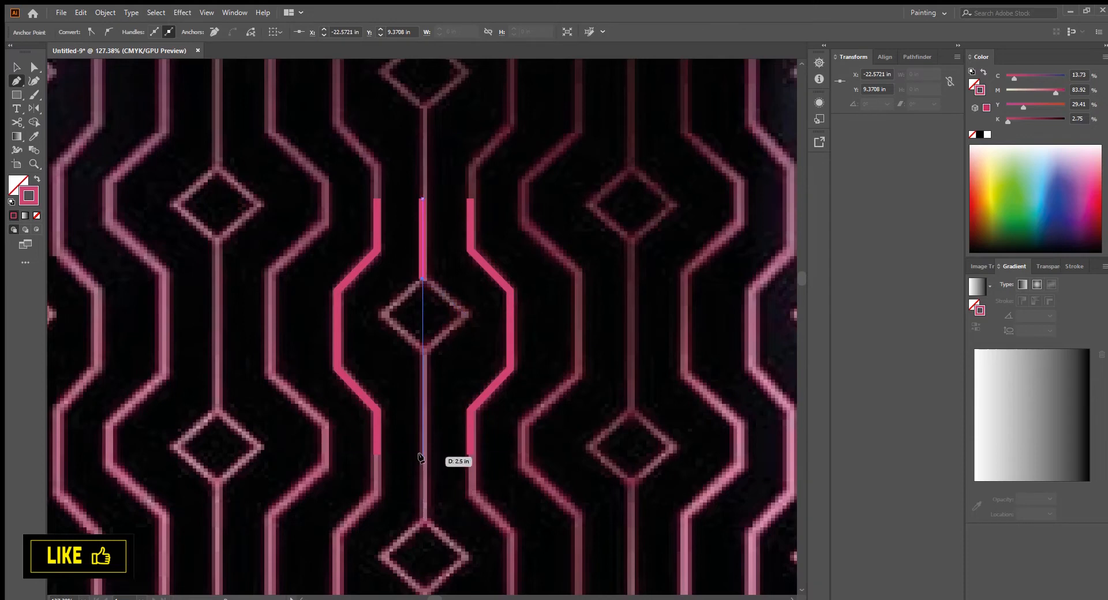
click(422, 455)
click(17, 67)
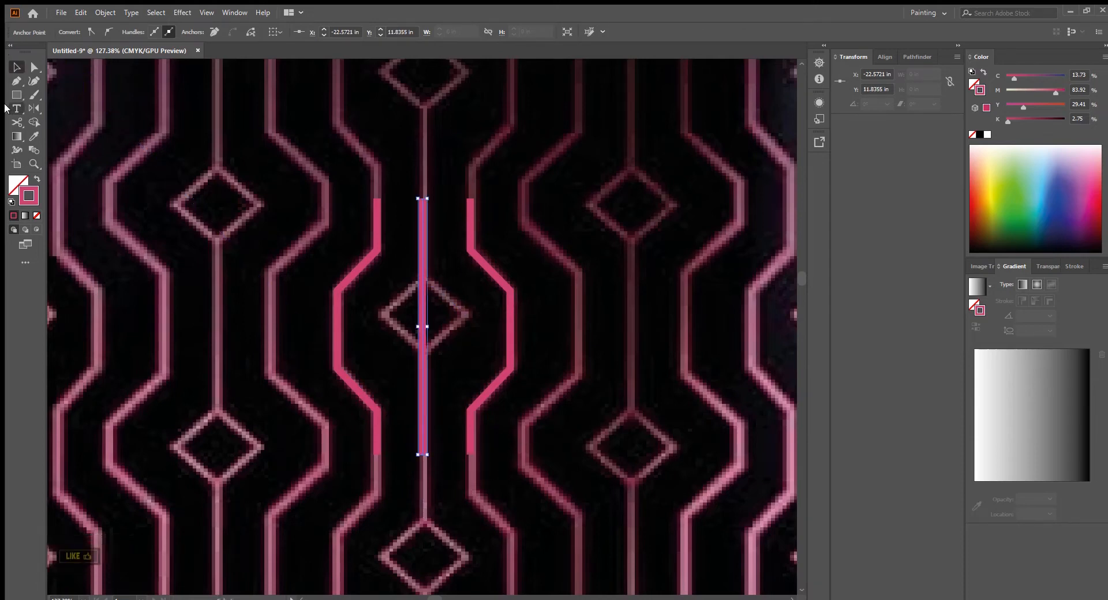
Trace the diamond between the zigzag paths as a closed shape about 1.19 in wide with the Pen tool.
click(17, 84)
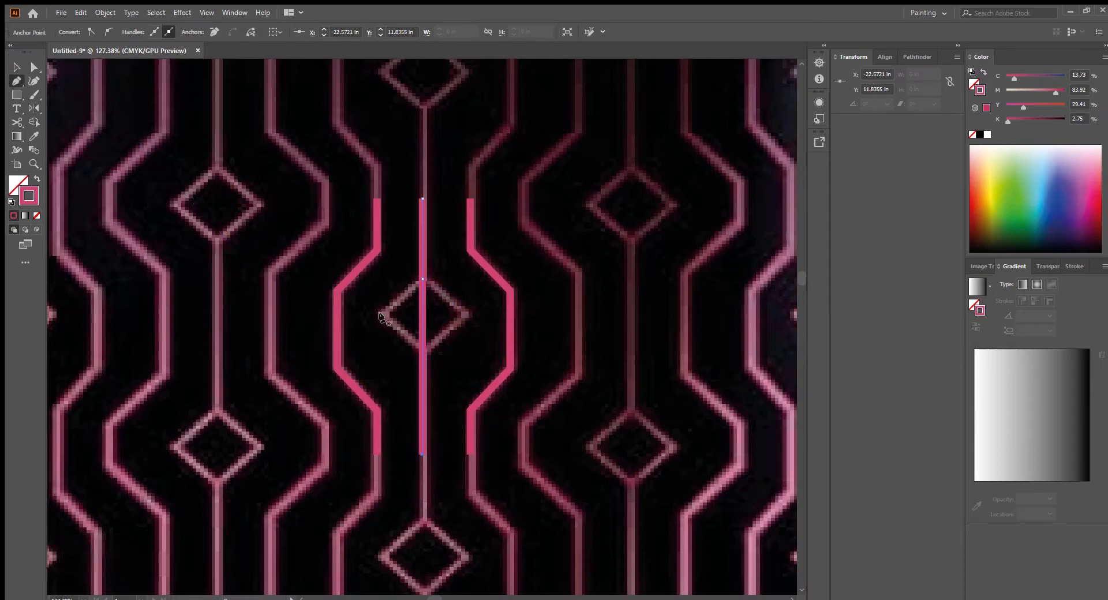
click(382, 314)
click(422, 280)
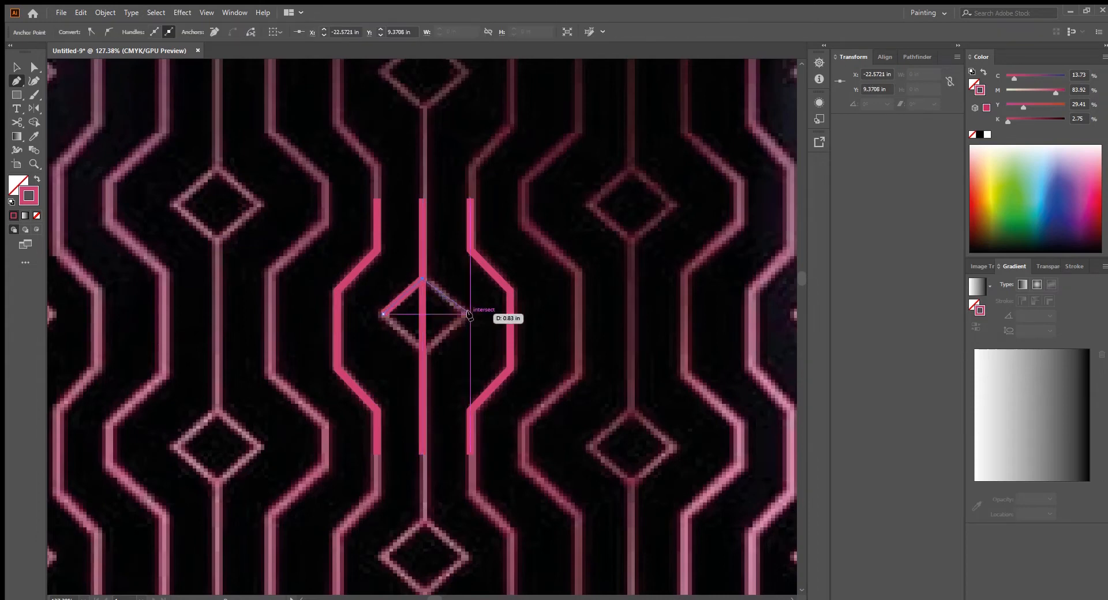
click(468, 314)
click(422, 348)
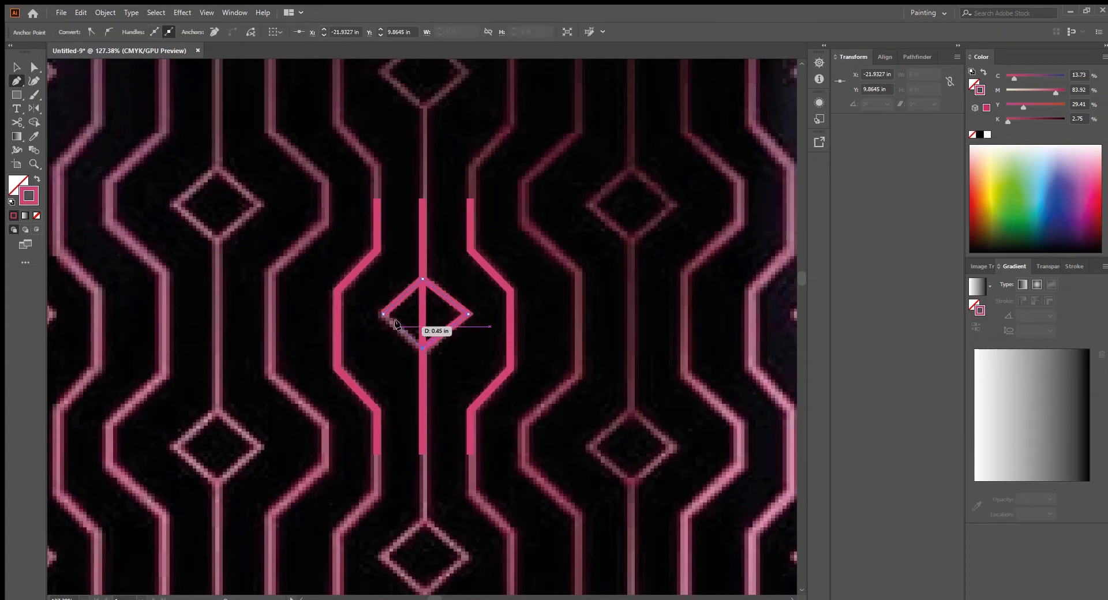
click(383, 314)
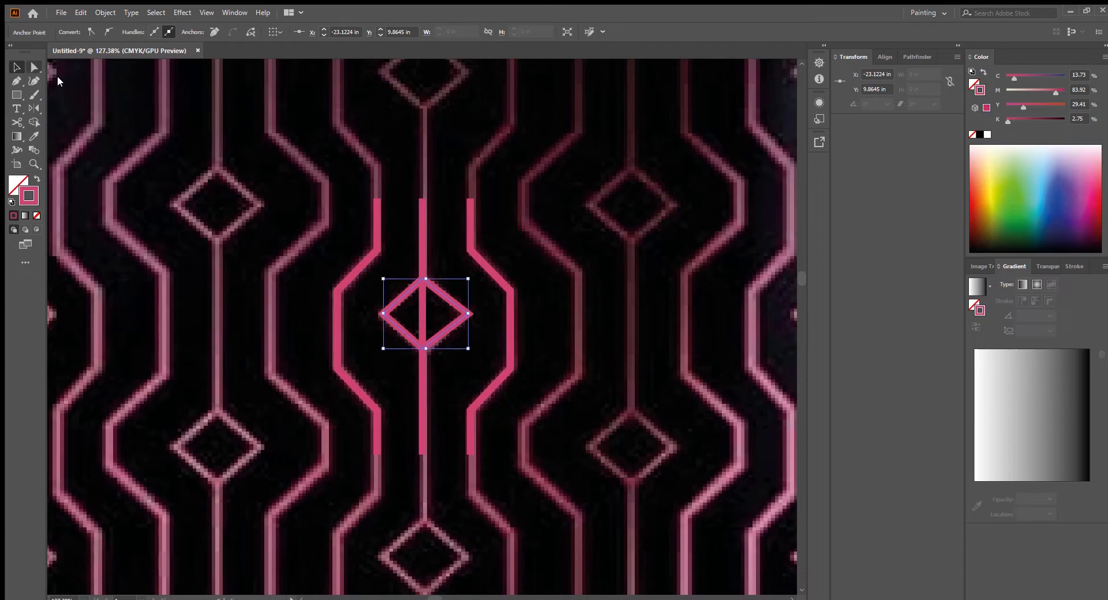
click(582, 300)
Remove the section of the centre line inside the traced diamond with the Shape Builder tool.
scroll(582, 306, up, 2)
mouse_move(446, 346)
mouse_down()
mouse_move(445, 328)
mouse_move(451, 335)
mouse_up()
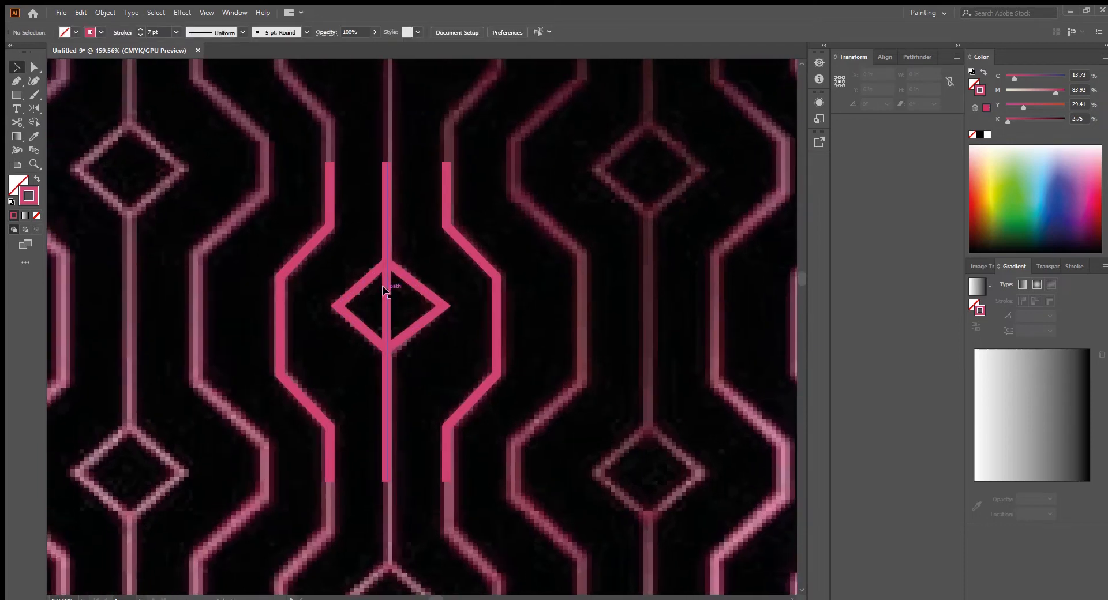
click(384, 289)
shift+click(397, 351)
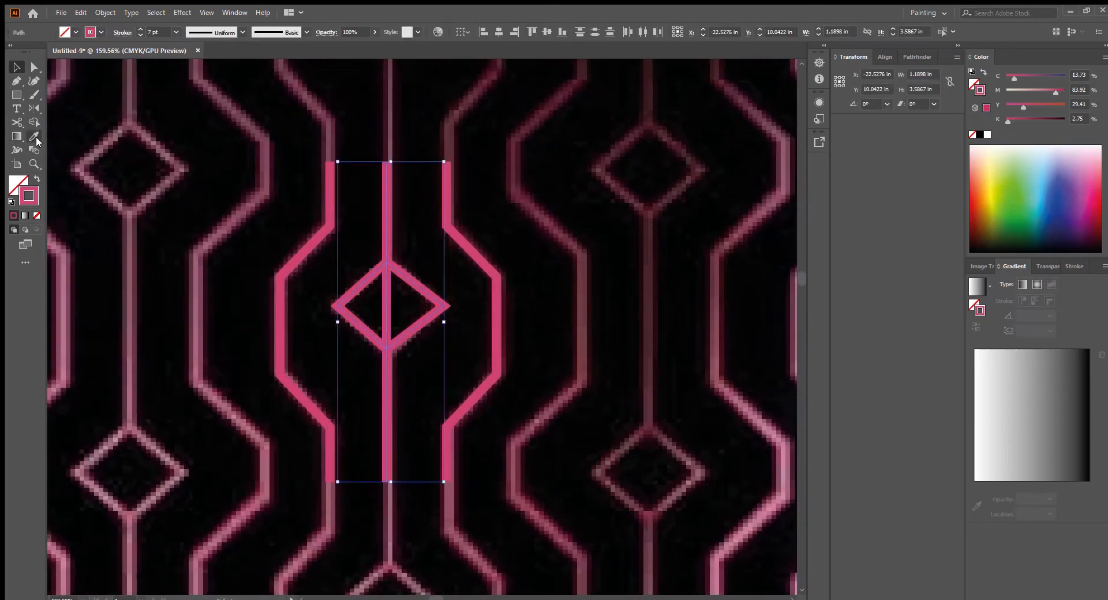
click(33, 121)
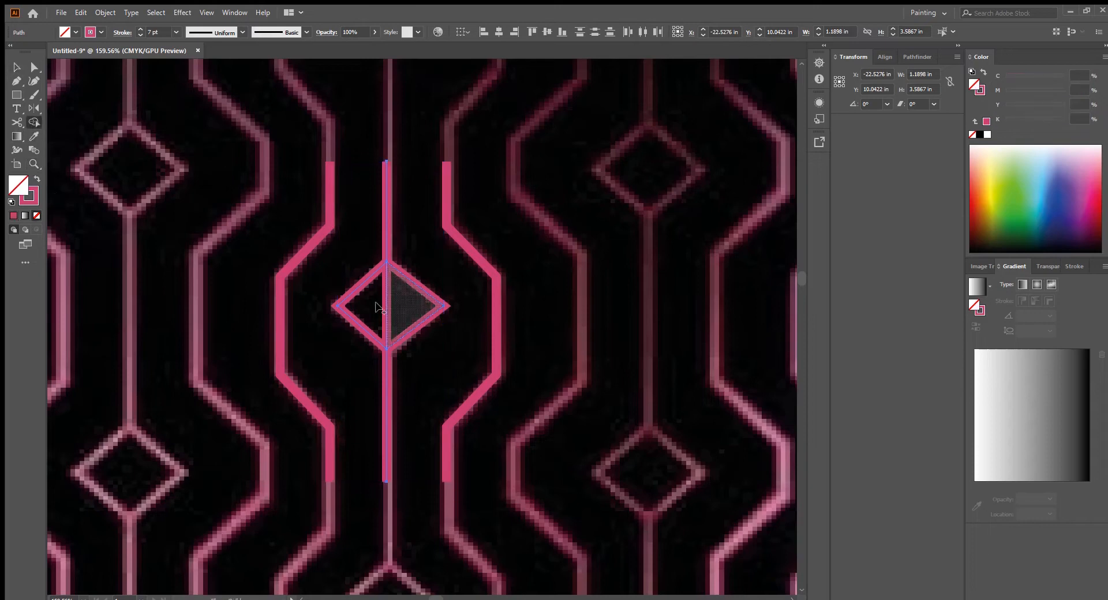
key(v)
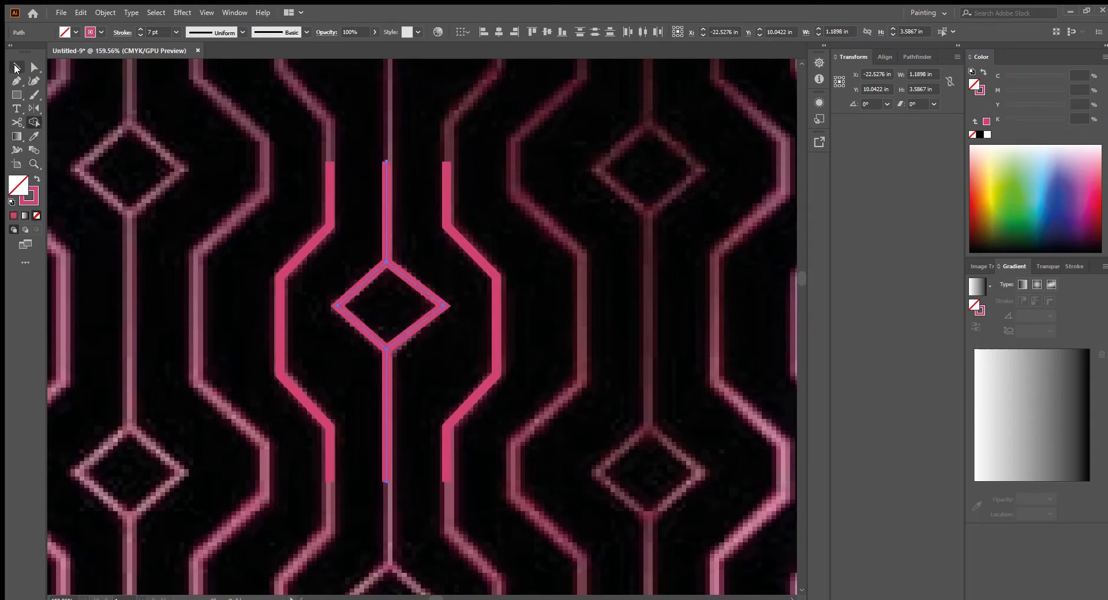
click(272, 211)
Group the two zigzag paths, the centre line pieces and the diamond into one motif.
scroll(408, 300, down, 2)
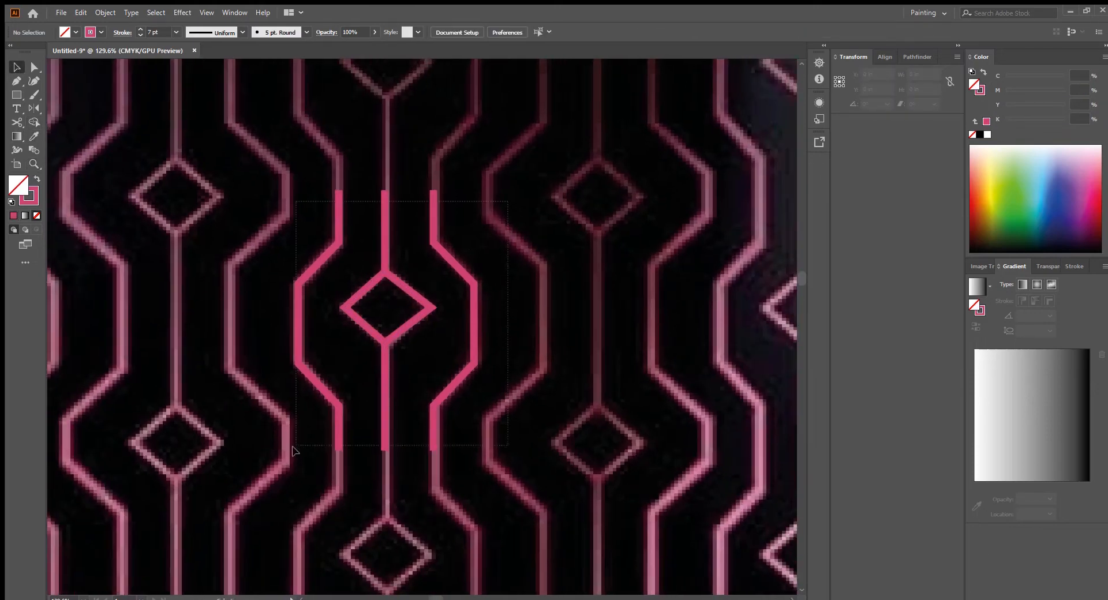
drag(292, 451, 295, 452)
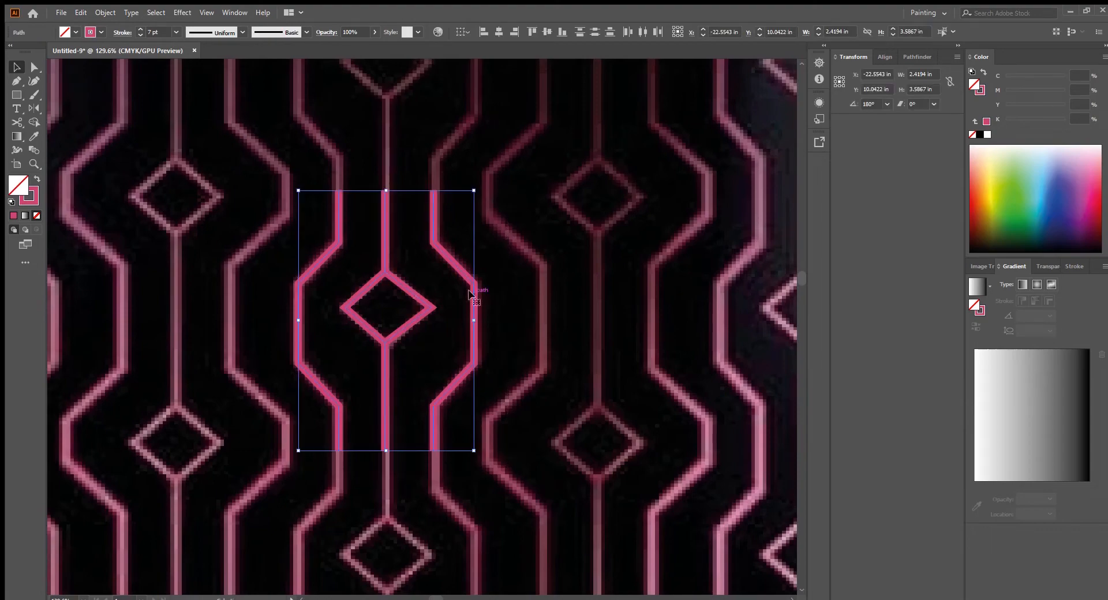
key(ctrl+g)
key(ctrl+shift+b)
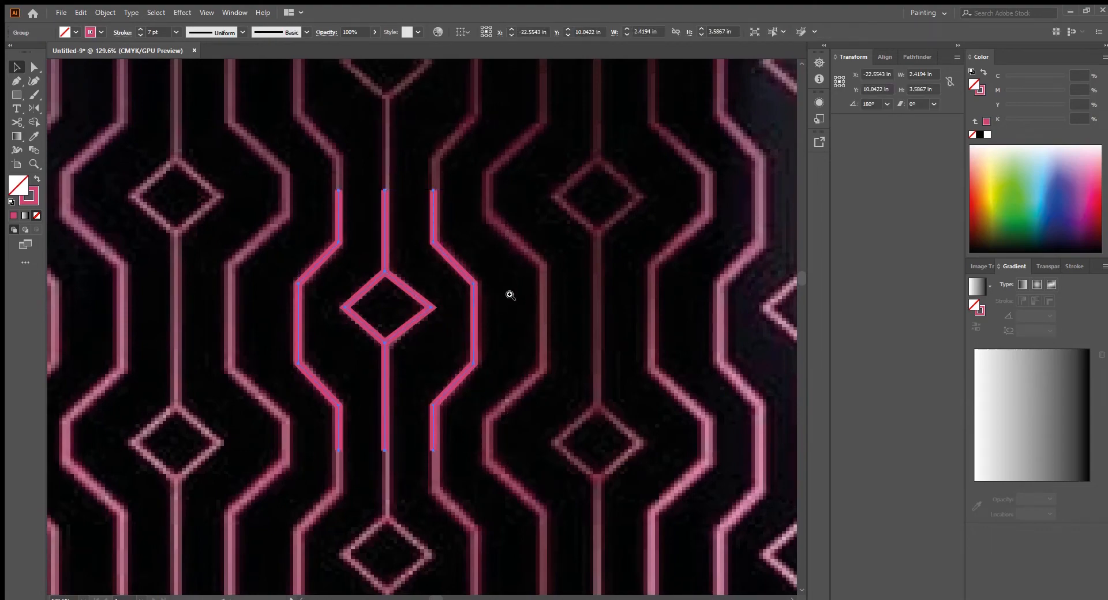
scroll(508, 294, down, 1)
scroll(477, 297, up, 2)
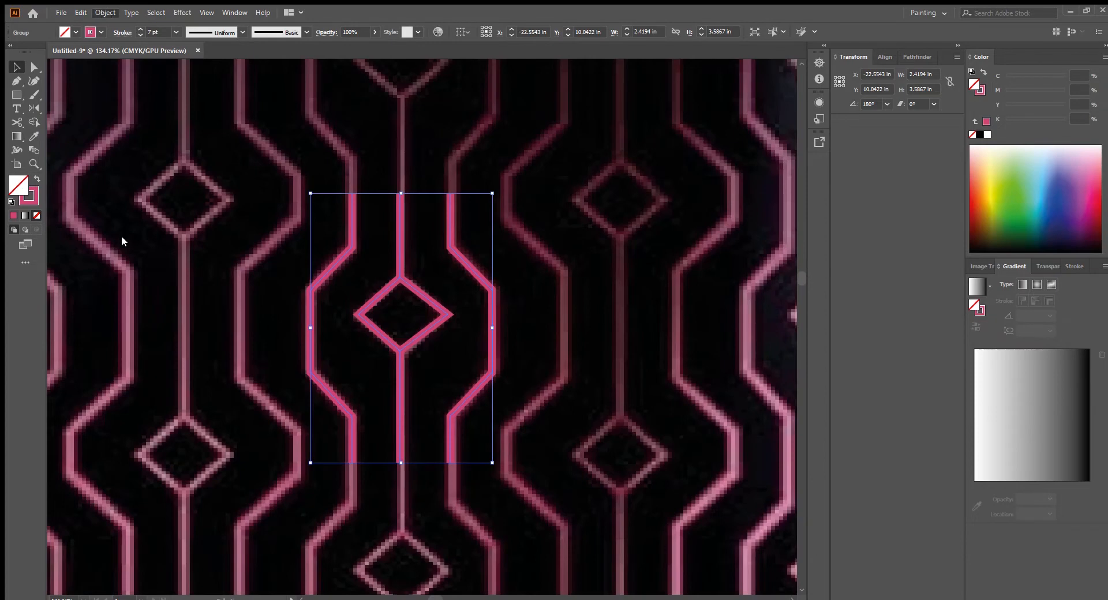
Expand the motif's strokes into filled pink shapes and unite them with Pathfinder.
click(128, 147)
click(514, 371)
scroll(388, 280, up, 1)
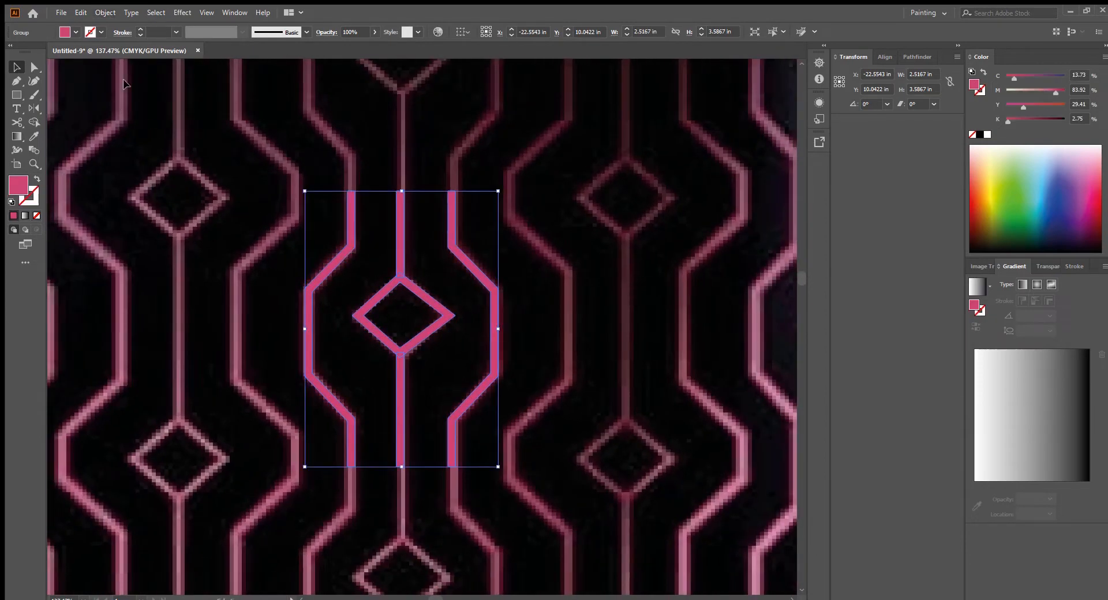
click(916, 57)
click(842, 86)
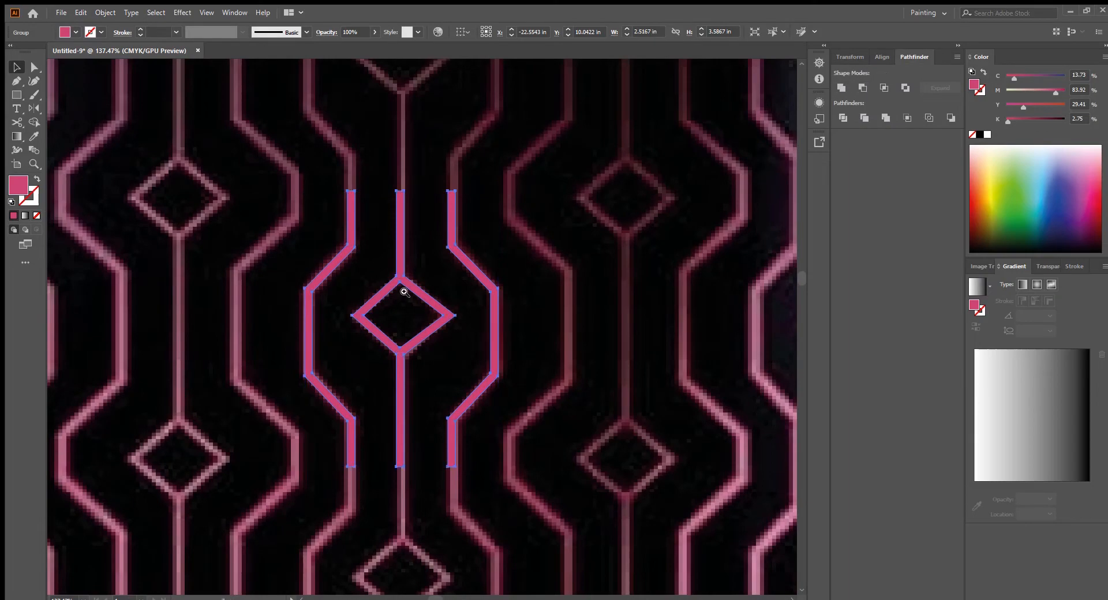
Place a copy of the motif directly below the original so their lines join end to end.
scroll(404, 289, up, 2)
scroll(579, 320, down, 4)
scroll(425, 231, up, 3)
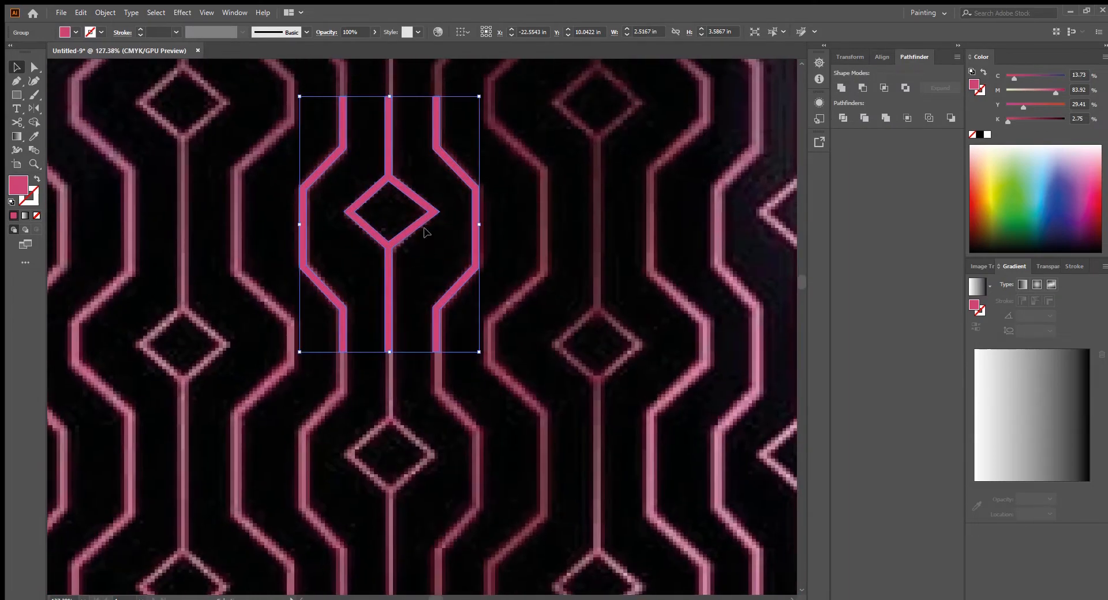
drag(388, 235, 393, 428)
scroll(529, 430, up, 2)
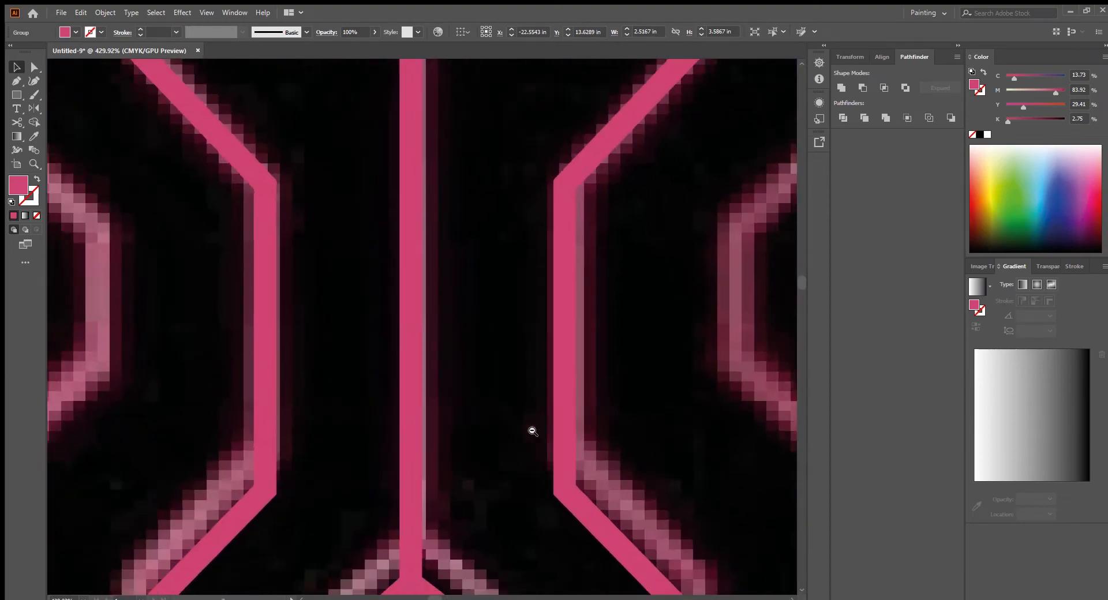
Repeat the downward duplication seven more times to build a vertical column of motifs.
scroll(404, 346, down, 8)
key(ctrl+d)
key(ctrl+d)
key(ctrl+d)
key(ctrl+d)
key(ctrl+d)
key(ctrl+d)
key(ctrl+d)
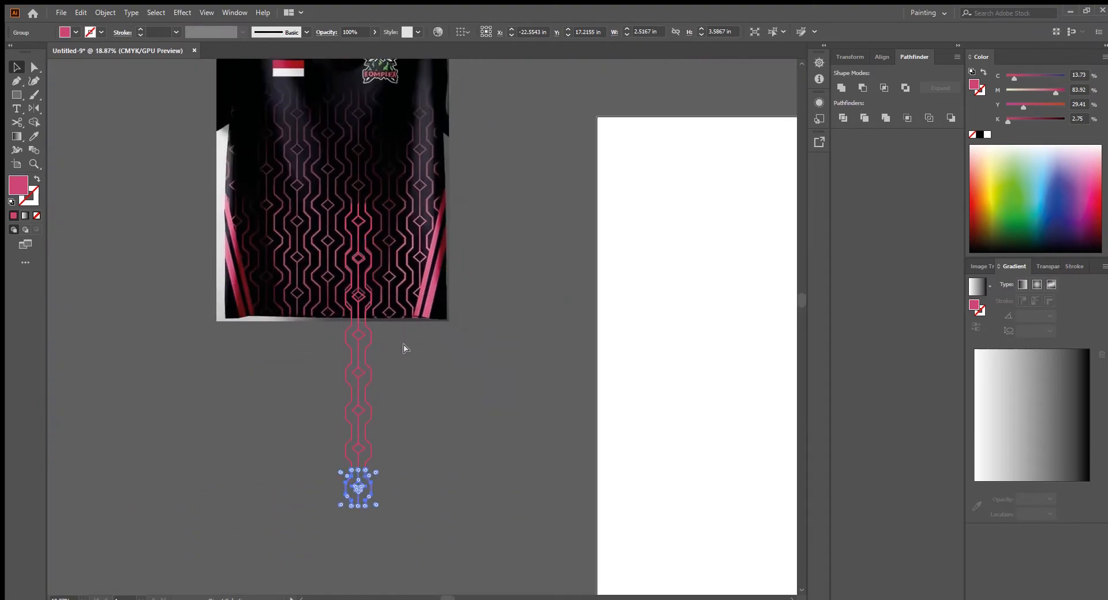
Group the stacked motifs into one column and move it up over the jersey's matching pattern column.
scroll(435, 365, down, 2)
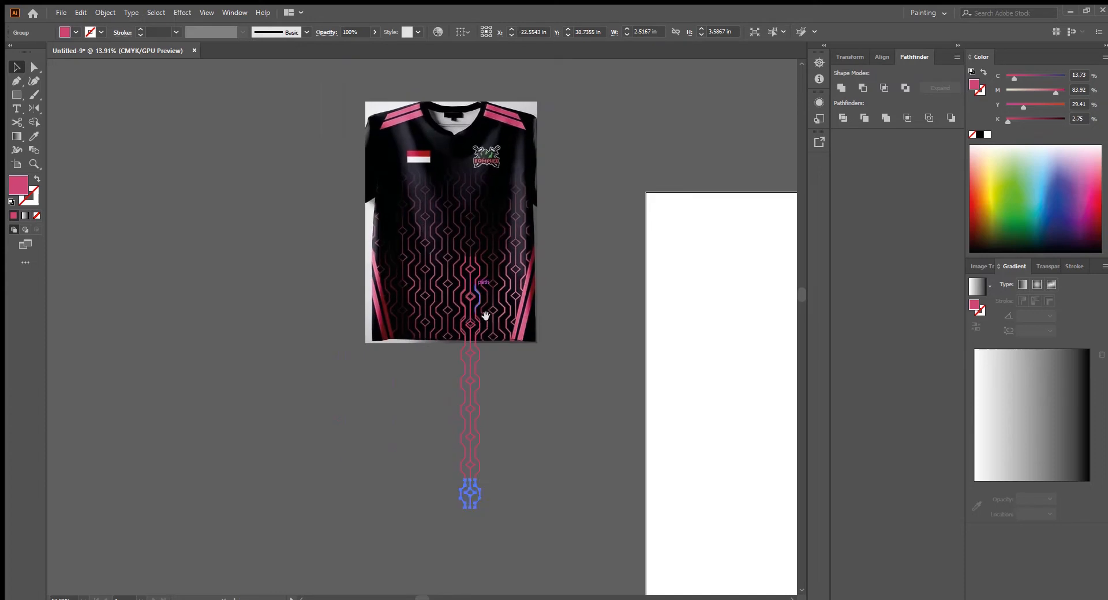
scroll(392, 209, up, 1)
key(ctrl+a)
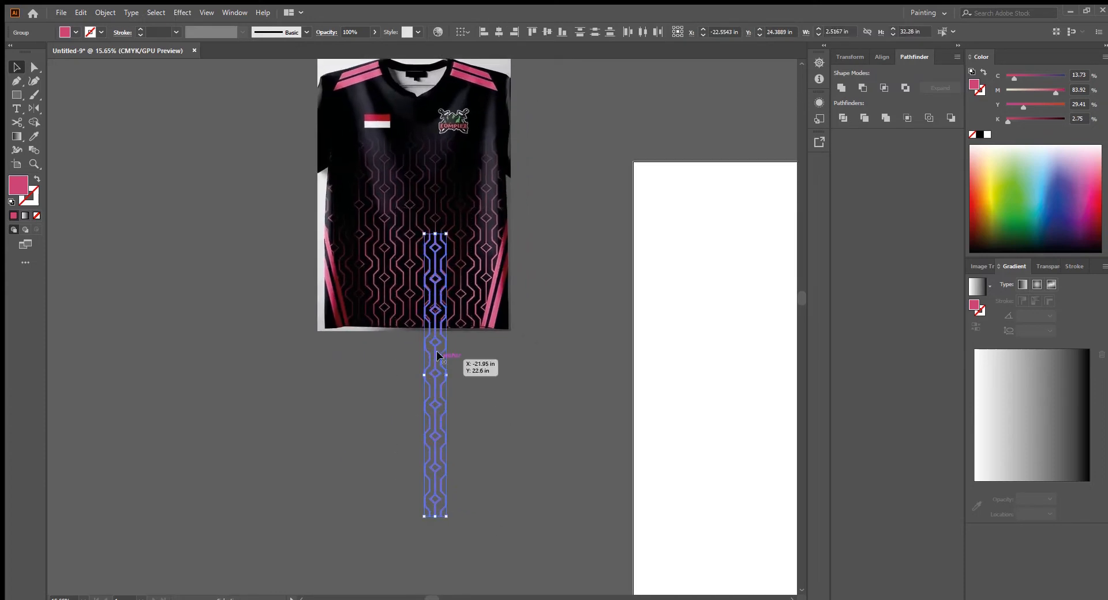
scroll(471, 427, up, 3)
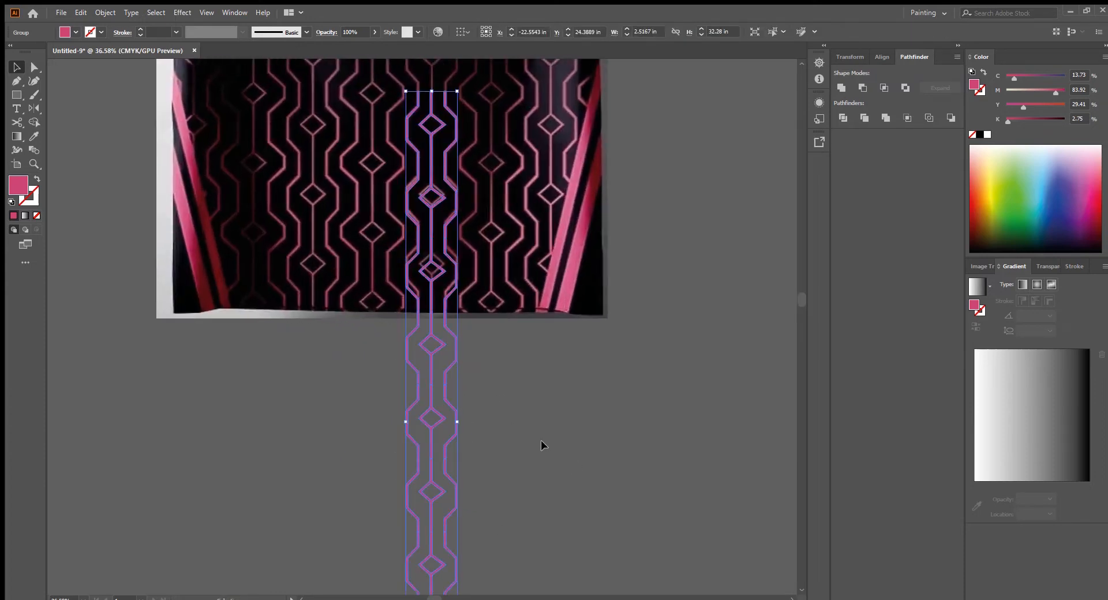
scroll(609, 398, up, 3)
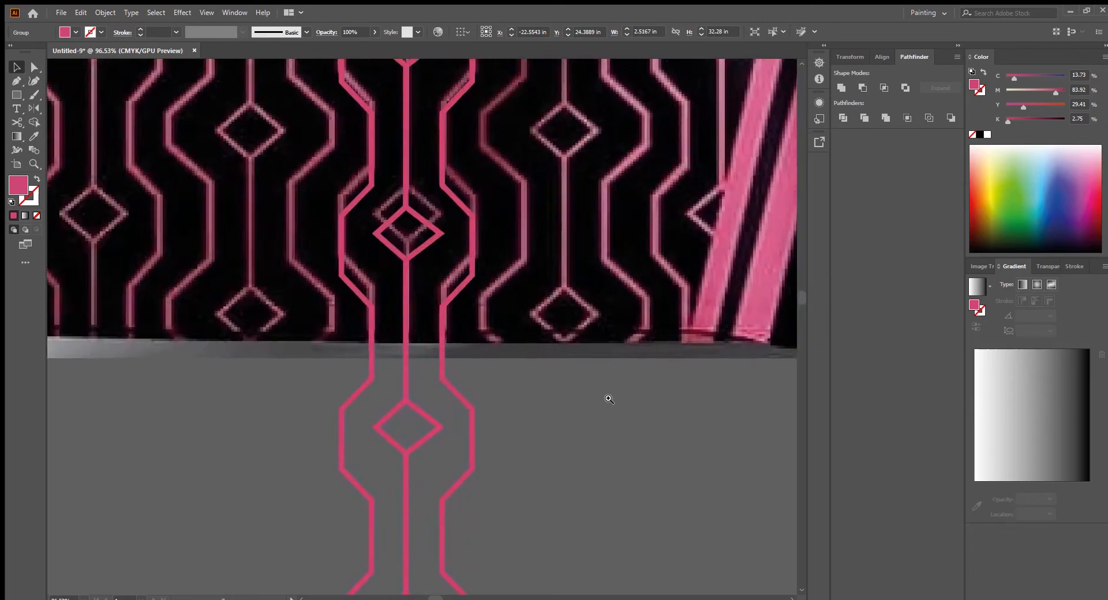
scroll(554, 465, down, 5)
drag(478, 437, 476, 227)
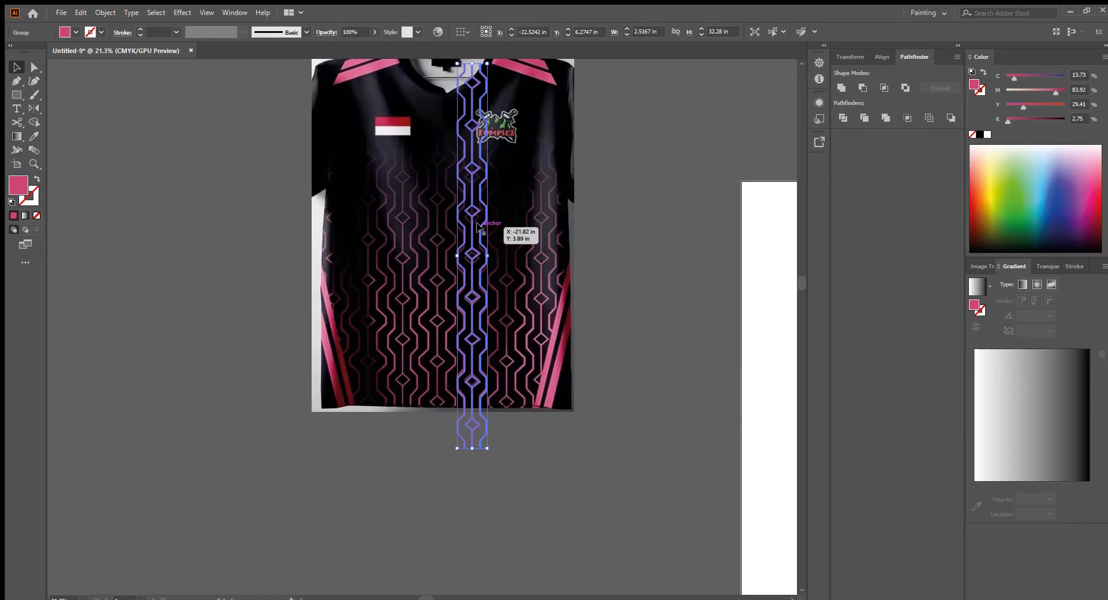
scroll(465, 295, up, 5)
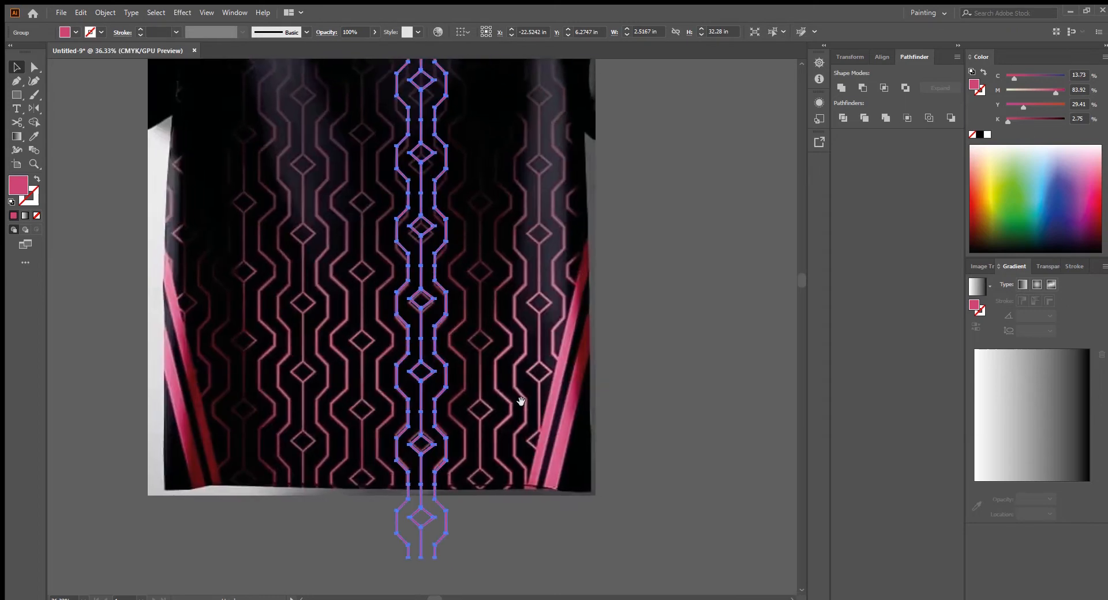
Try to cover the neighbouring pattern column with a copy of the grouped motif column.
drag(389, 296, 458, 250)
drag(351, 246, 350, 250)
drag(559, 217, 519, 230)
click(519, 230)
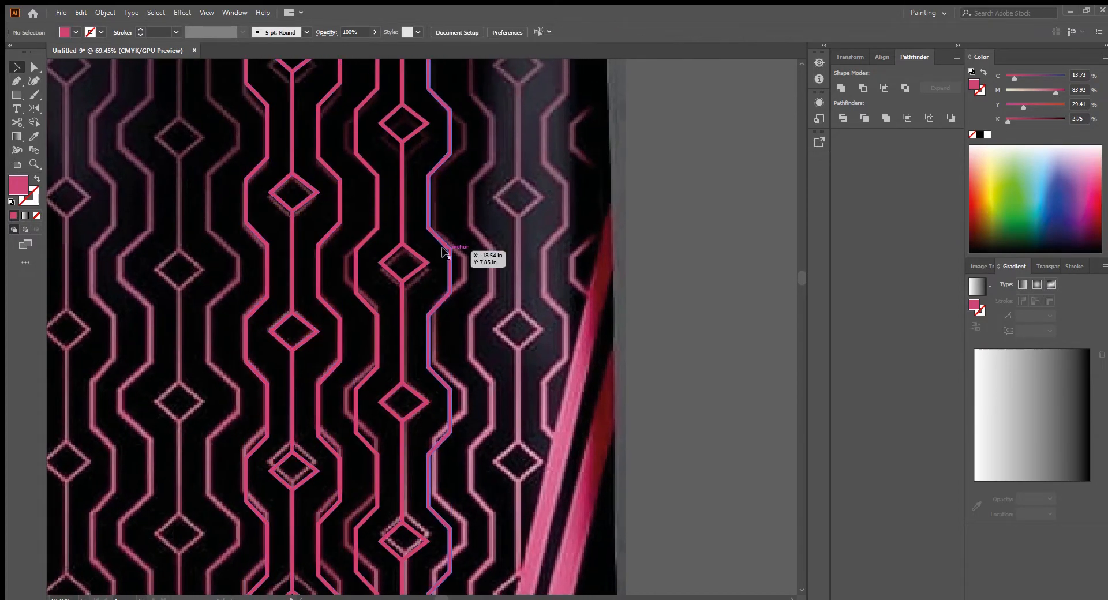
drag(444, 247, 444, 242)
key(Delete)
Trace one period of the neighbouring column's inner zigzag with the Pen tool, about 0.72 in wide and 3.59 in high.
drag(482, 361, 408, 358)
drag(407, 358, 427, 326)
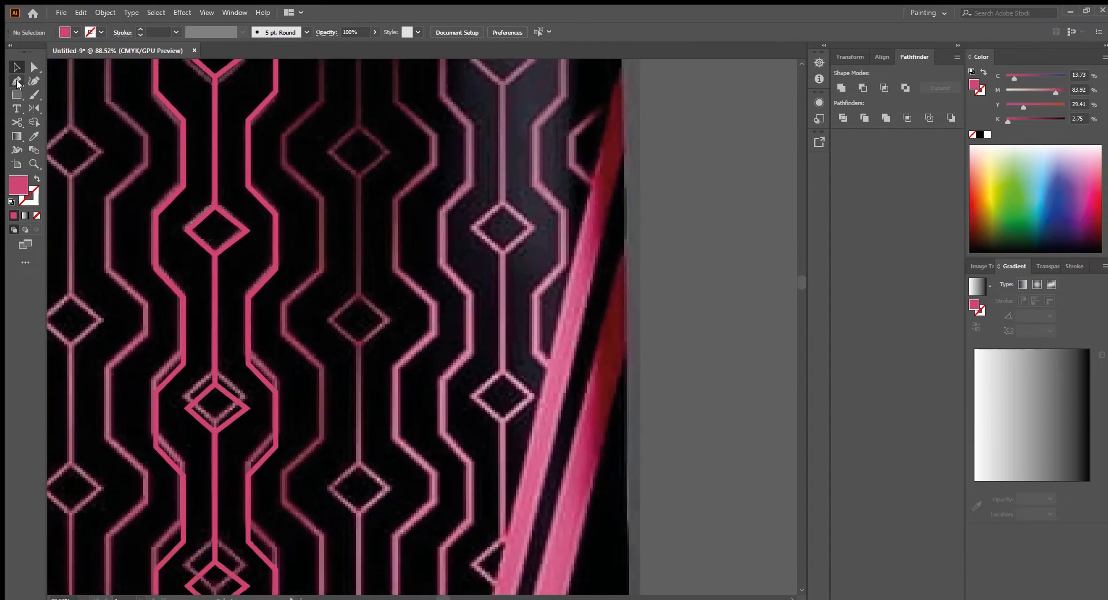
drag(315, 233, 324, 222)
click(324, 230)
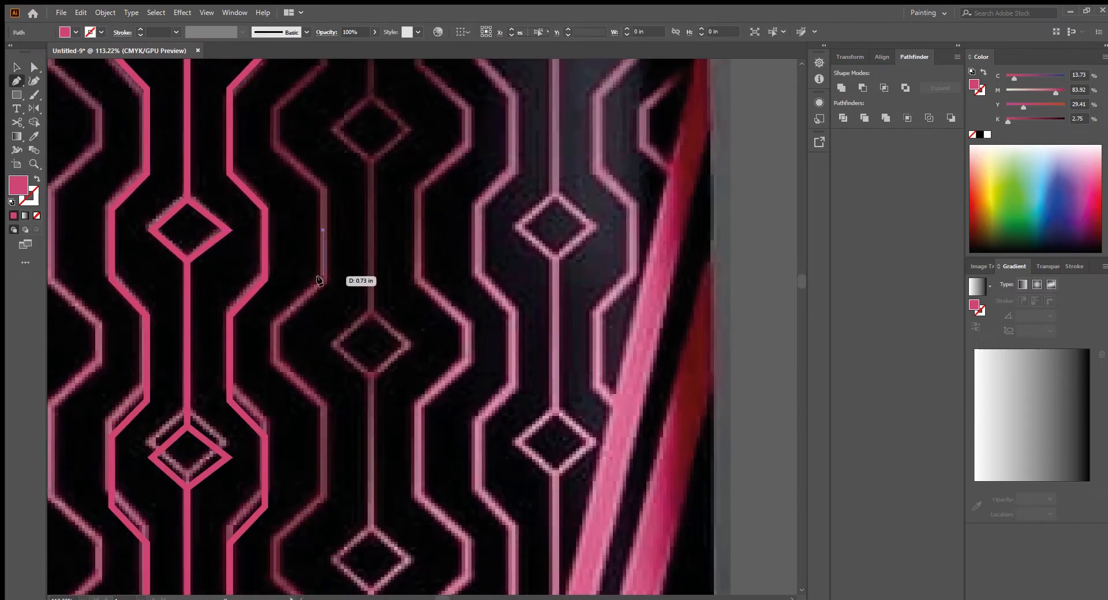
click(323, 283)
click(276, 324)
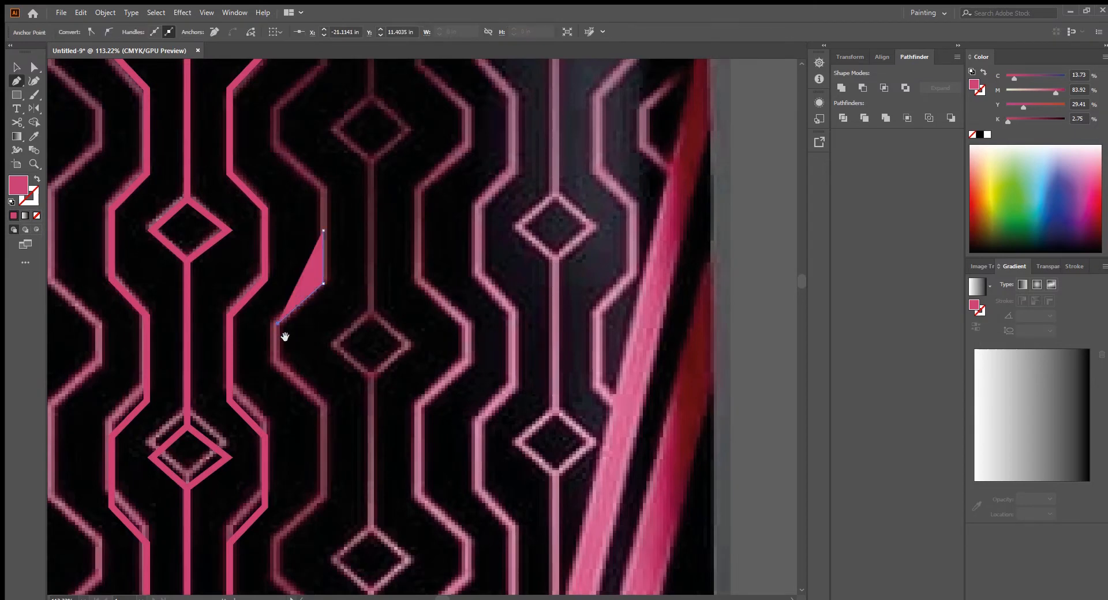
scroll(283, 312, down, 3)
click(284, 289)
click(329, 330)
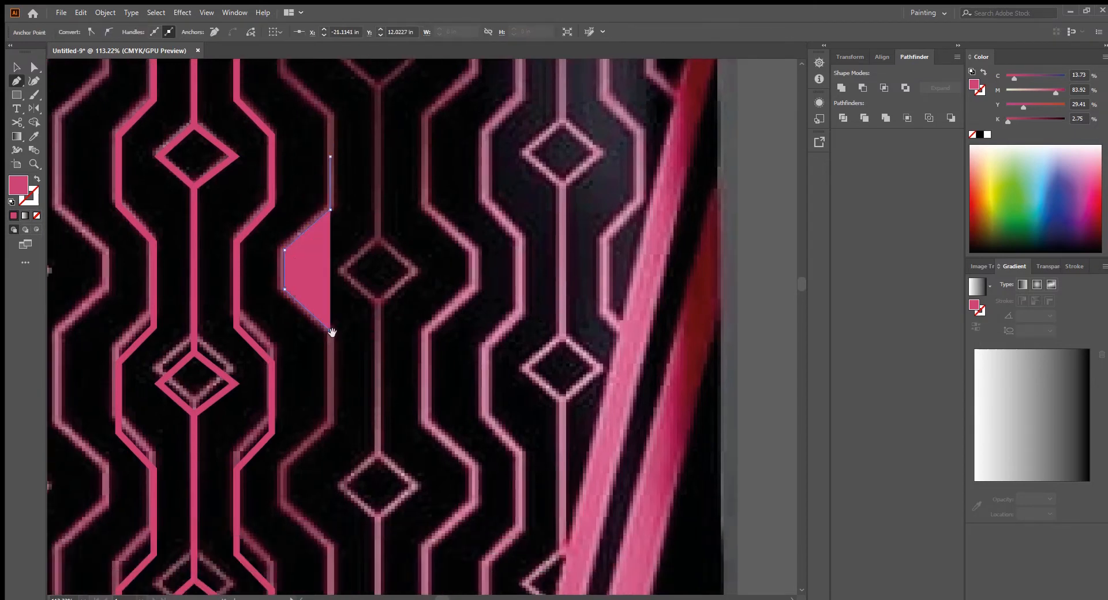
scroll(330, 335, down, 2)
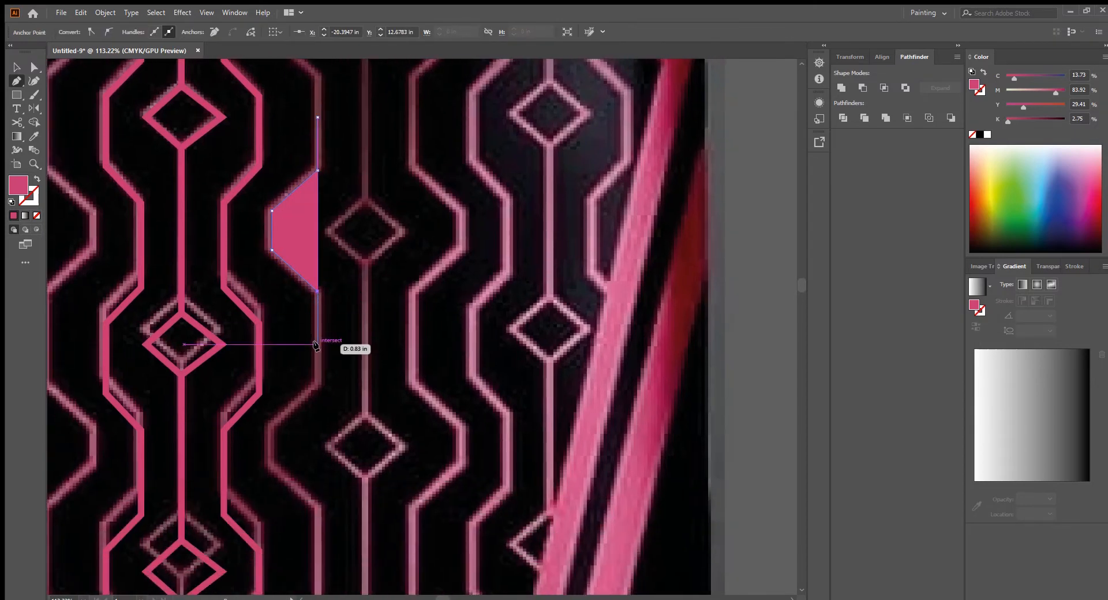
click(316, 345)
Give the new zigzag path no fill and a 7 pt pink stroke.
click(16, 66)
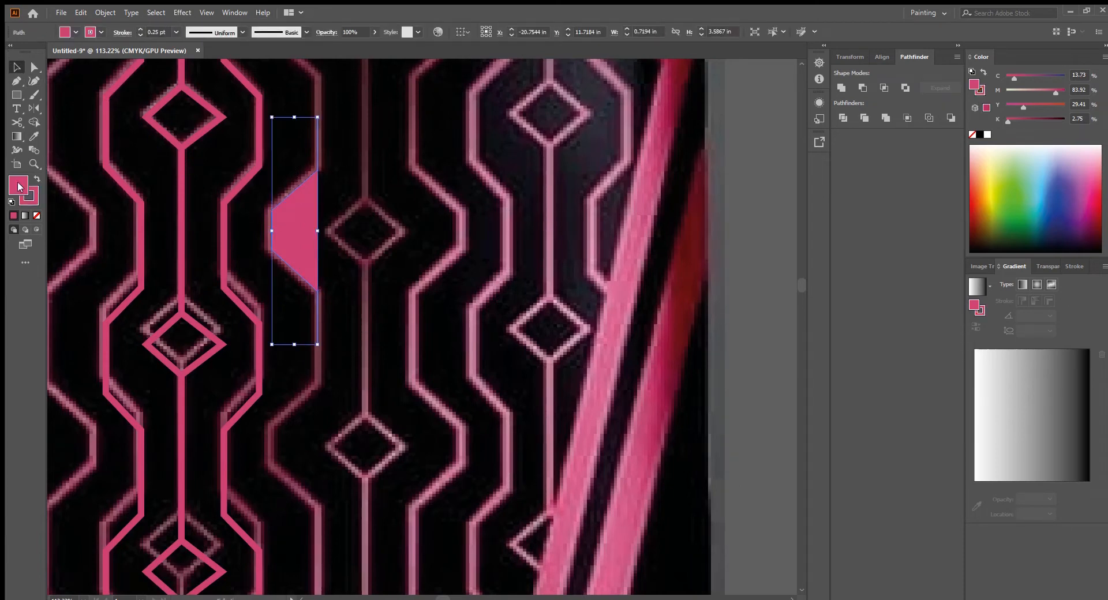
click(35, 215)
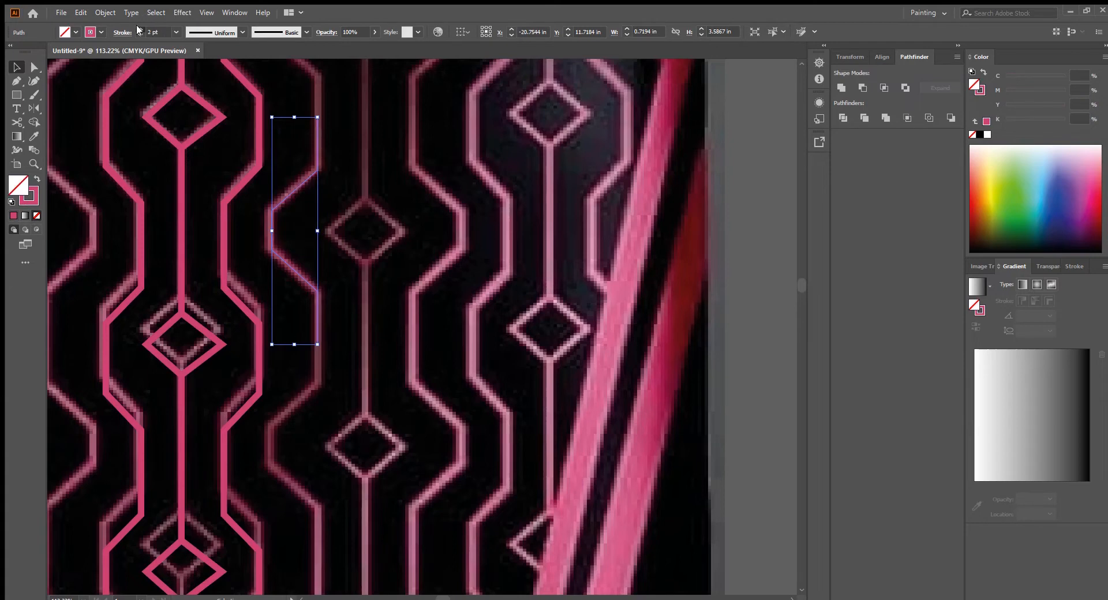
click(138, 28)
click(138, 28)
click(138, 27)
click(138, 28)
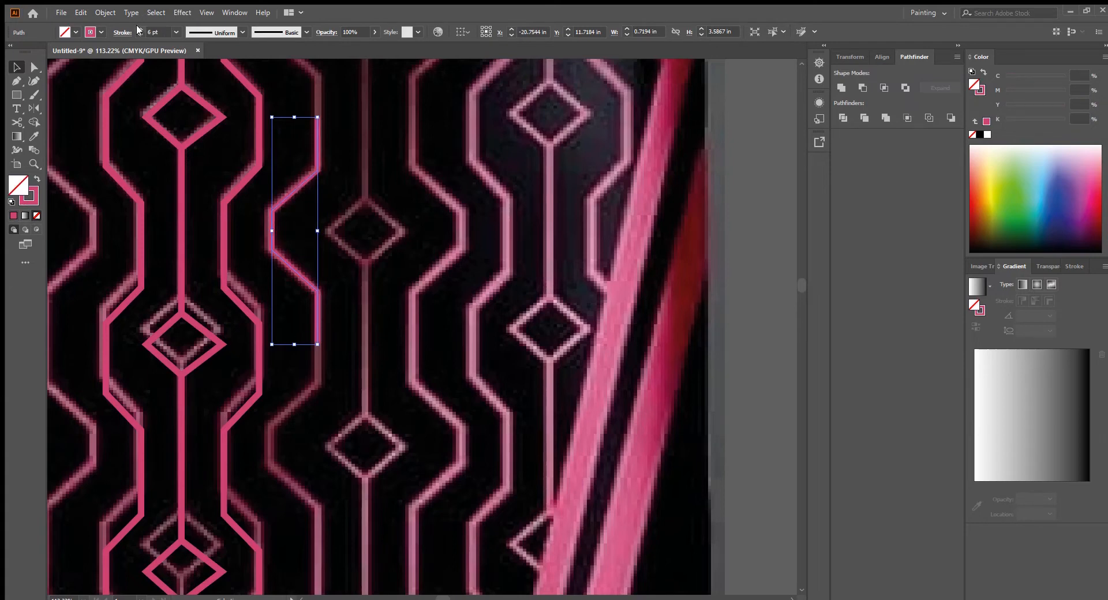
scroll(263, 251, up, 4)
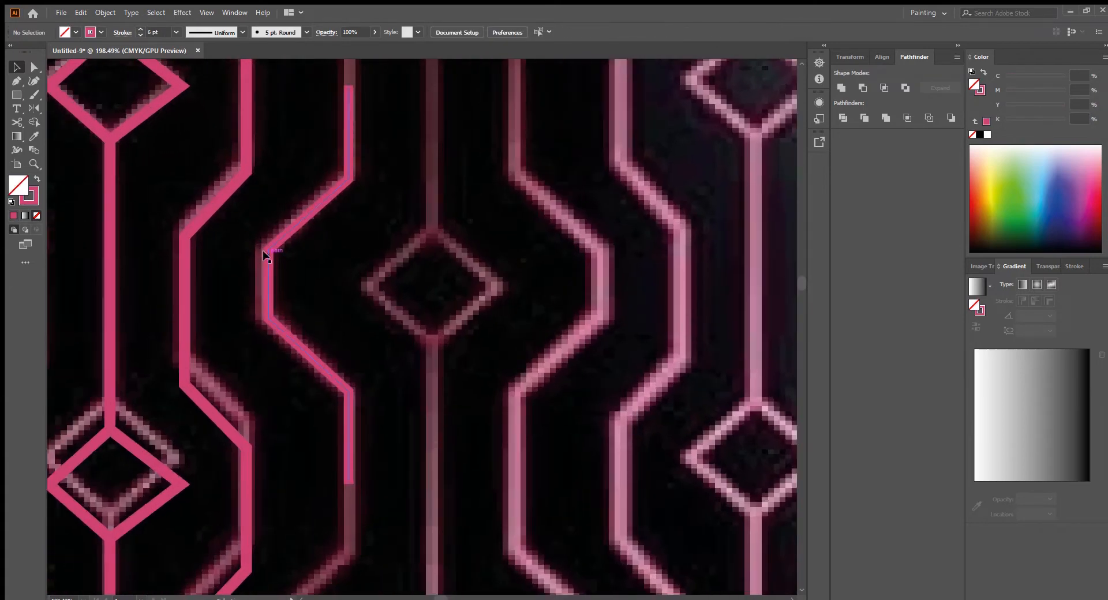
scroll(300, 264, down, 1)
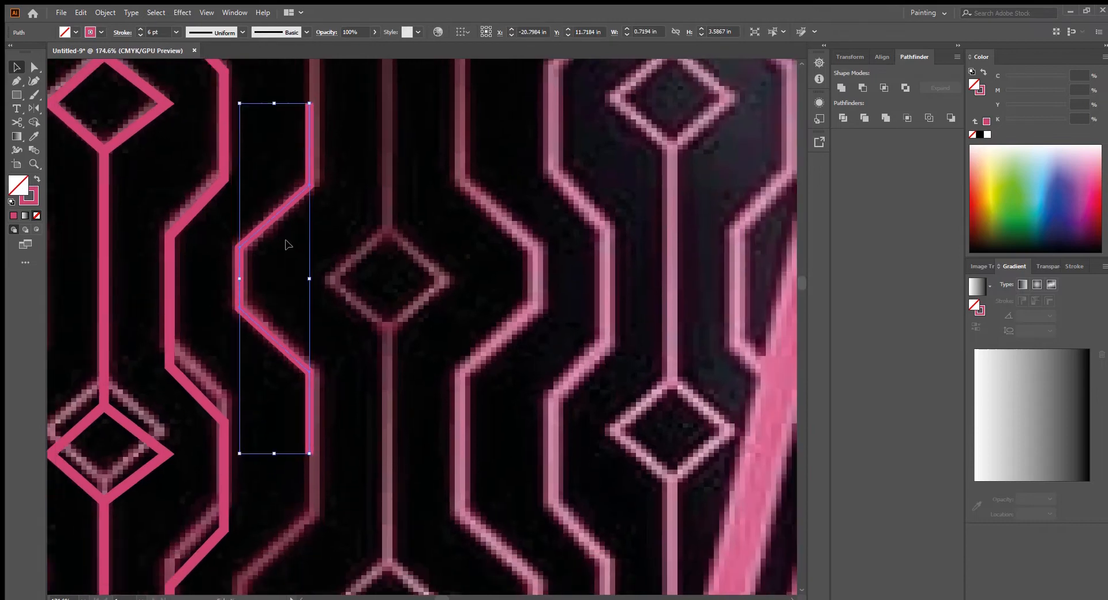
click(140, 29)
scroll(126, 224, down, 2)
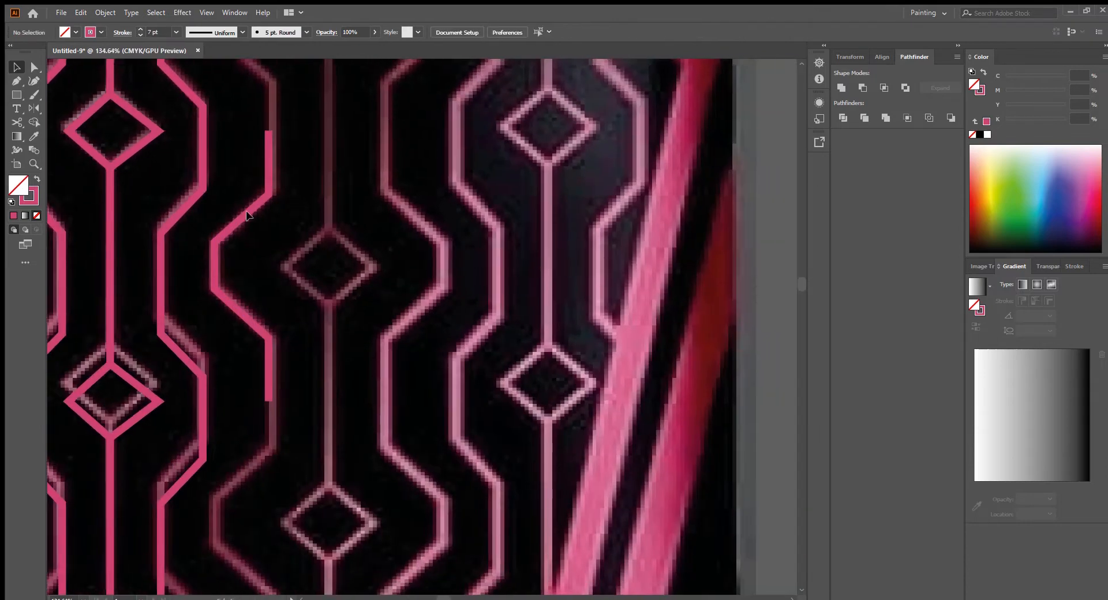
Copy the zigzag path to the opposite side of the reference diamond and mirror it horizontally.
mouse_move(252, 215)
mouse_down()
mouse_move(412, 224)
mouse_move(415, 214)
mouse_up()
click(34, 108)
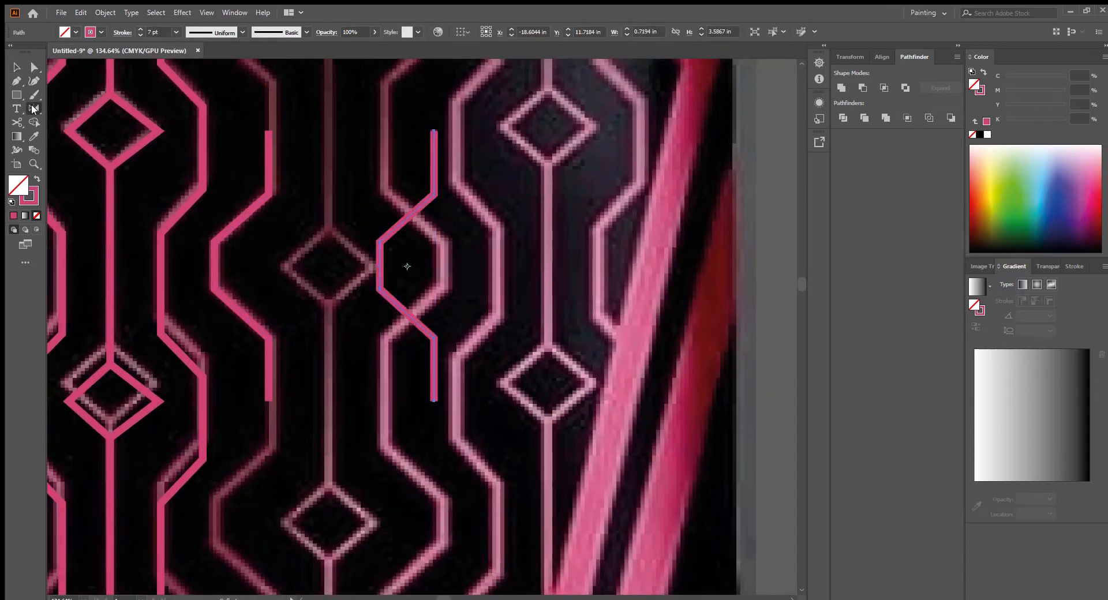
click(563, 367)
key(v)
Shift the mirrored zigzag path sideways to line it up with the reference zigzag.
drag(445, 276, 520, 293)
key(Right)
key(Right)
key(Right)
key(Right)
key(Right)
key(Right)
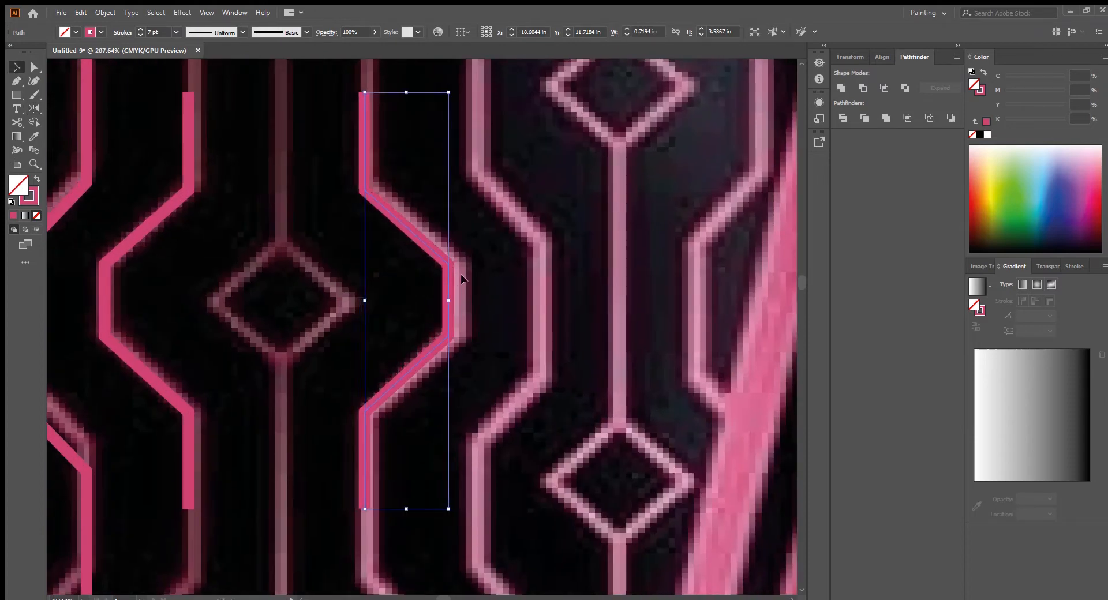
click(557, 264)
drag(558, 264, 494, 272)
drag(494, 272, 546, 294)
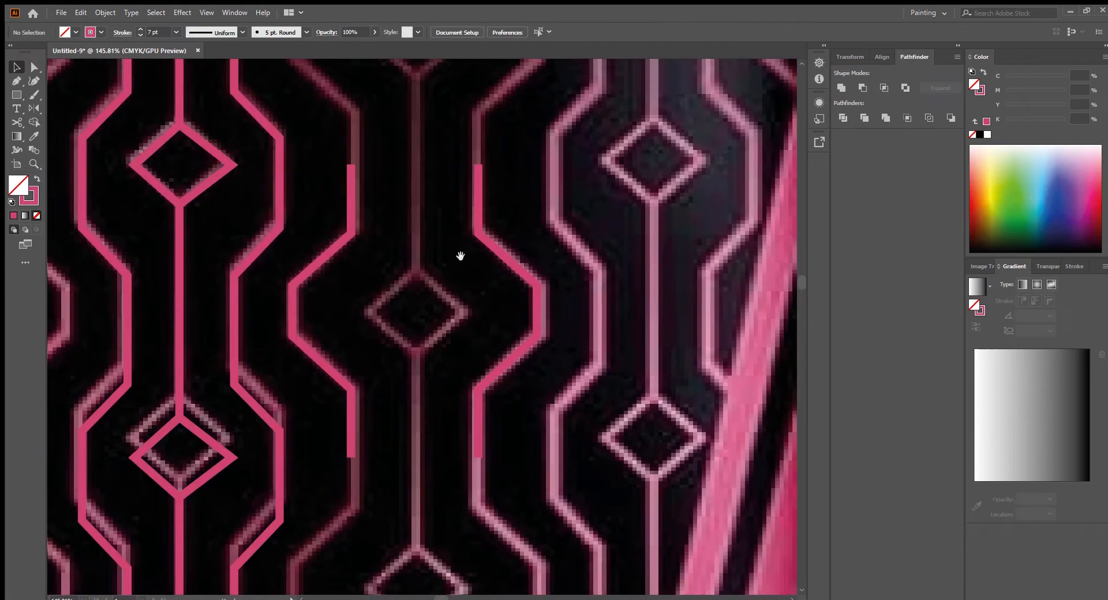
Draw a vertical centre line about 3.59 in long between the two new zigzags with the Pen tool.
drag(447, 263, 471, 270)
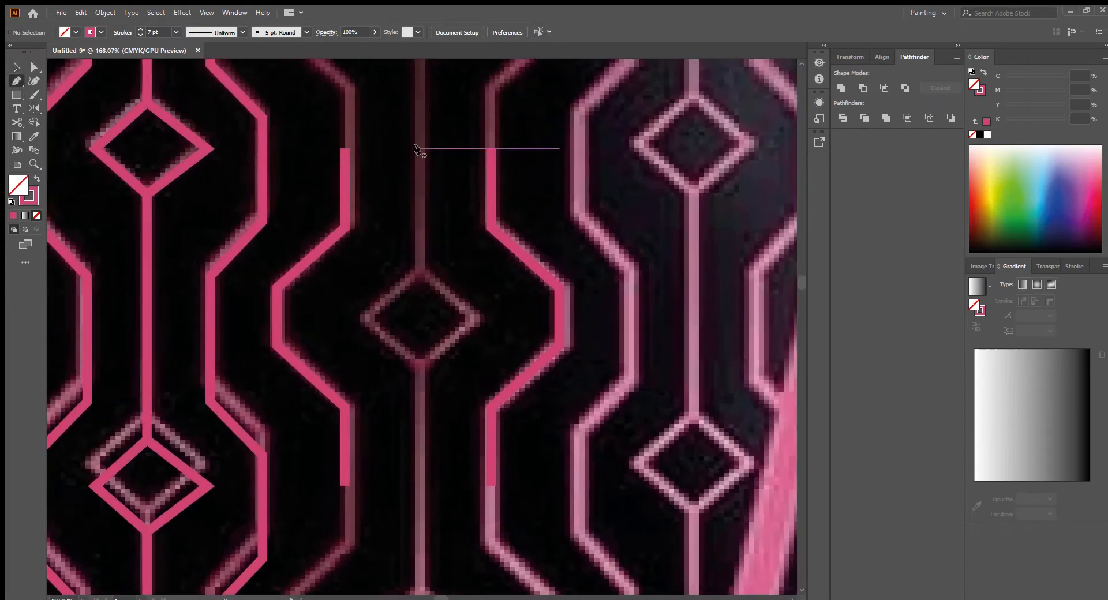
click(417, 149)
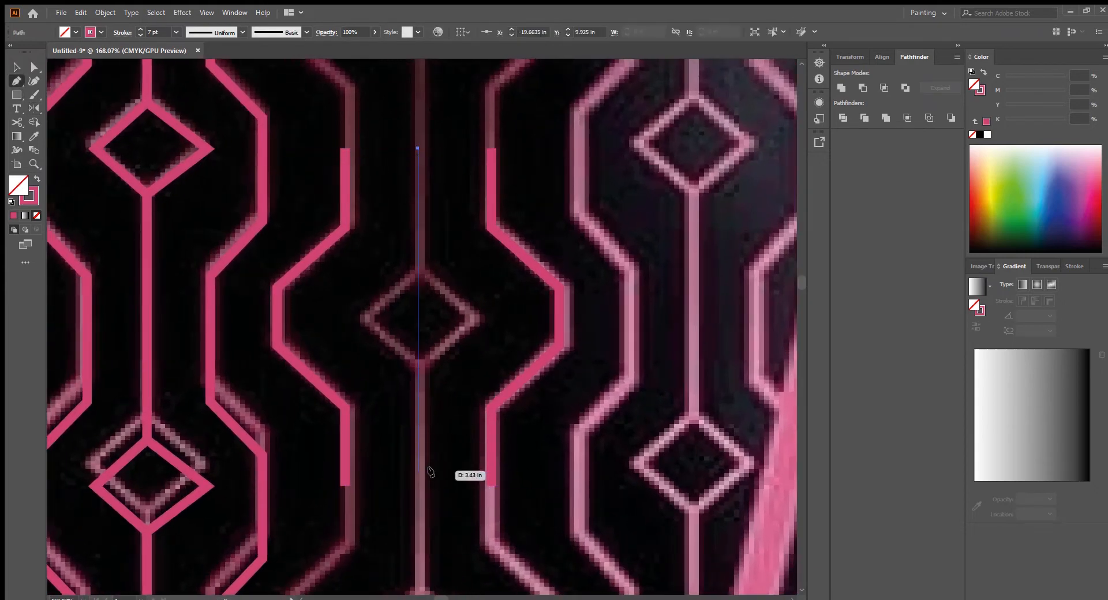
click(425, 486)
Trace the diamond on the new centre line as a closed shape about 1.18 in wide with the Pen tool.
click(16, 81)
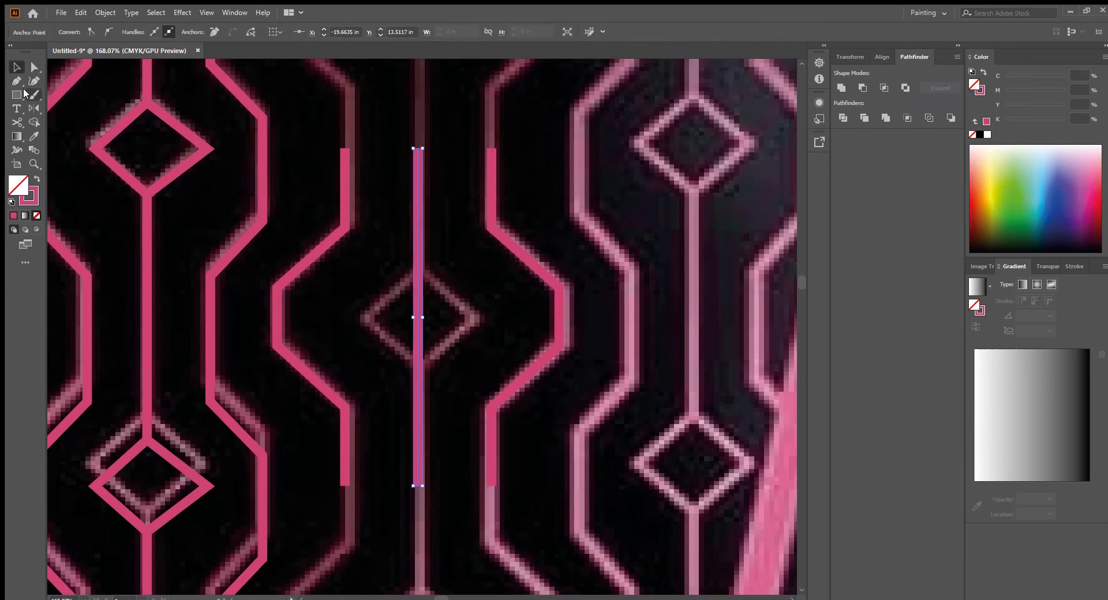
click(365, 317)
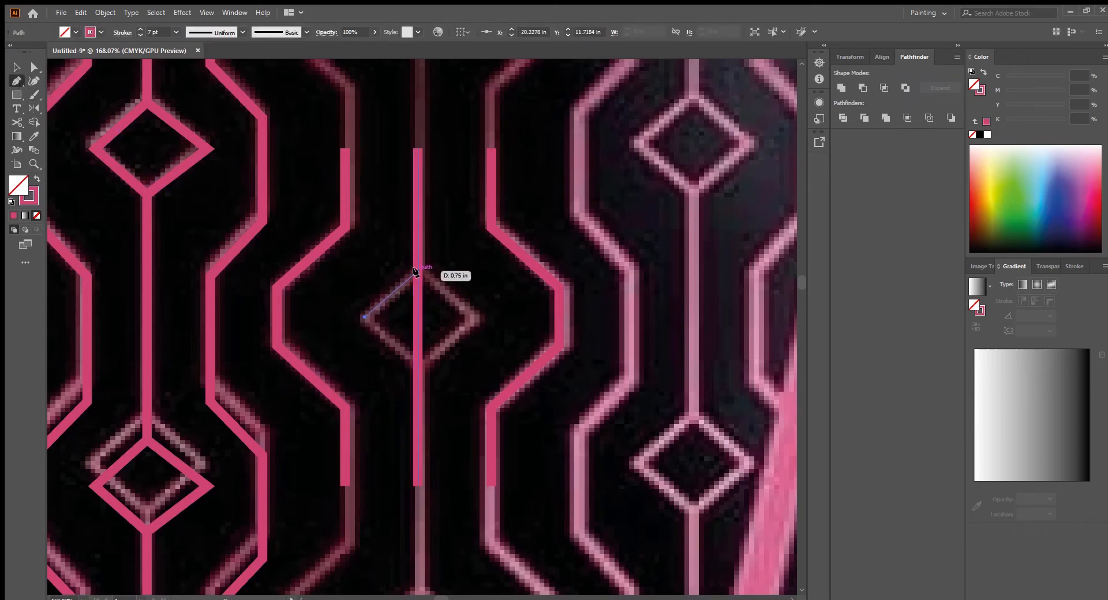
click(418, 271)
click(475, 316)
click(418, 362)
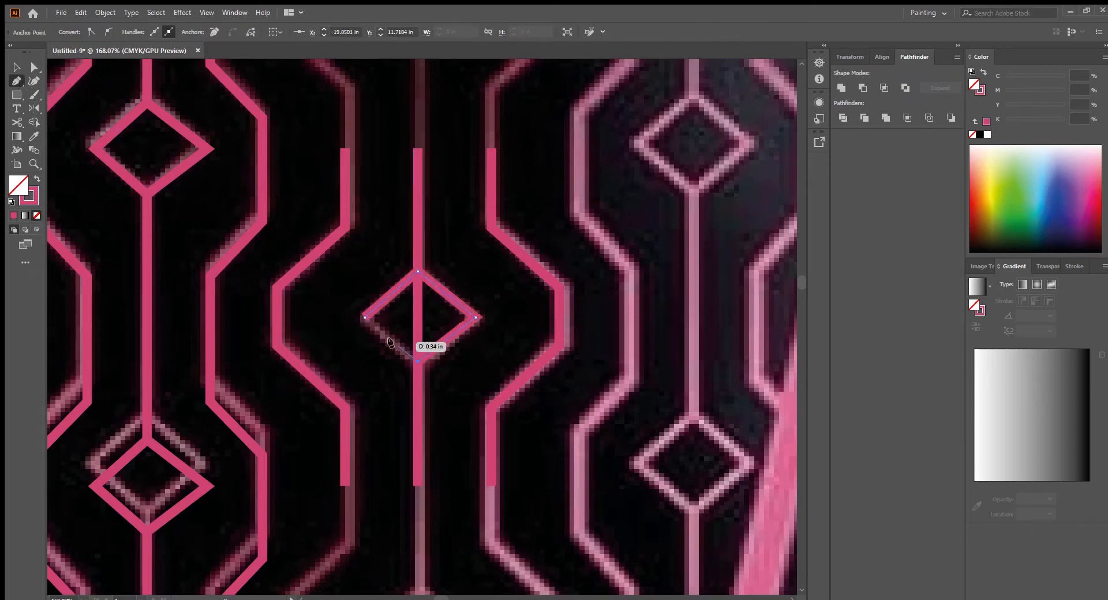
drag(365, 317, 395, 344)
Remove the section of the new centre line inside the diamond with the Shape Builder tool.
key(v)
click(34, 122)
alt+click(412, 311)
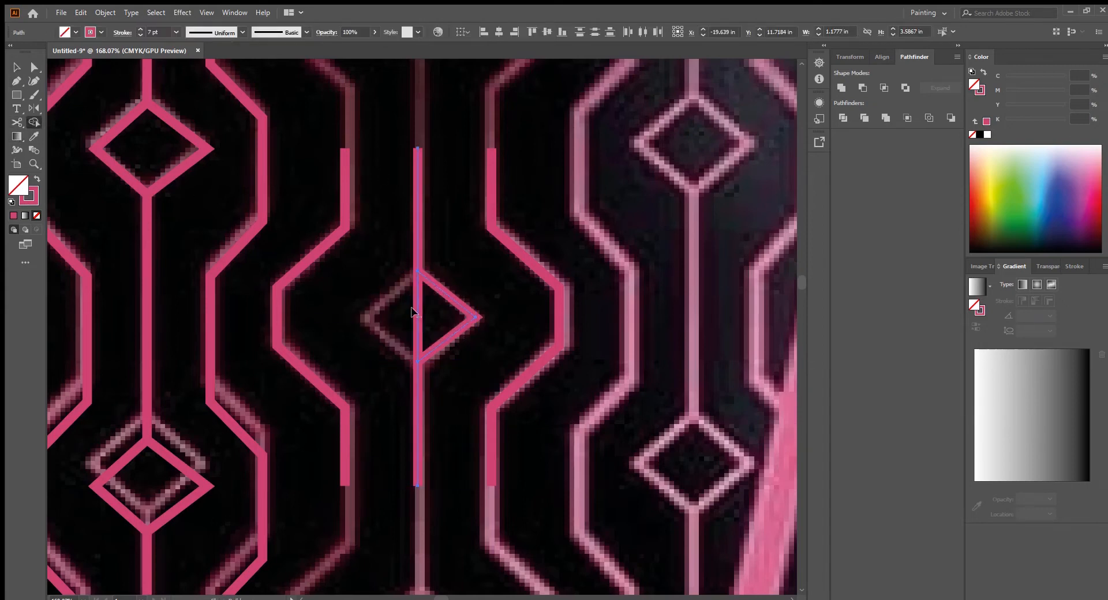
key(ctrl+z)
key(v)
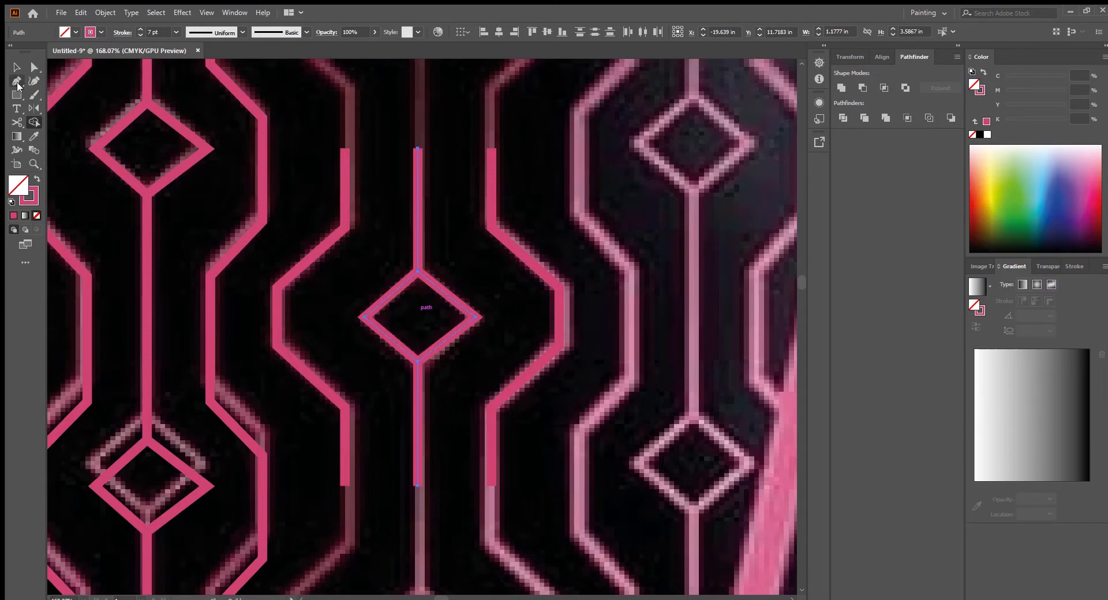
Expand the second motif's zigzags, centre line pieces and diamond into filled pink shapes and unite them with Pathfinder.
click(845, 87)
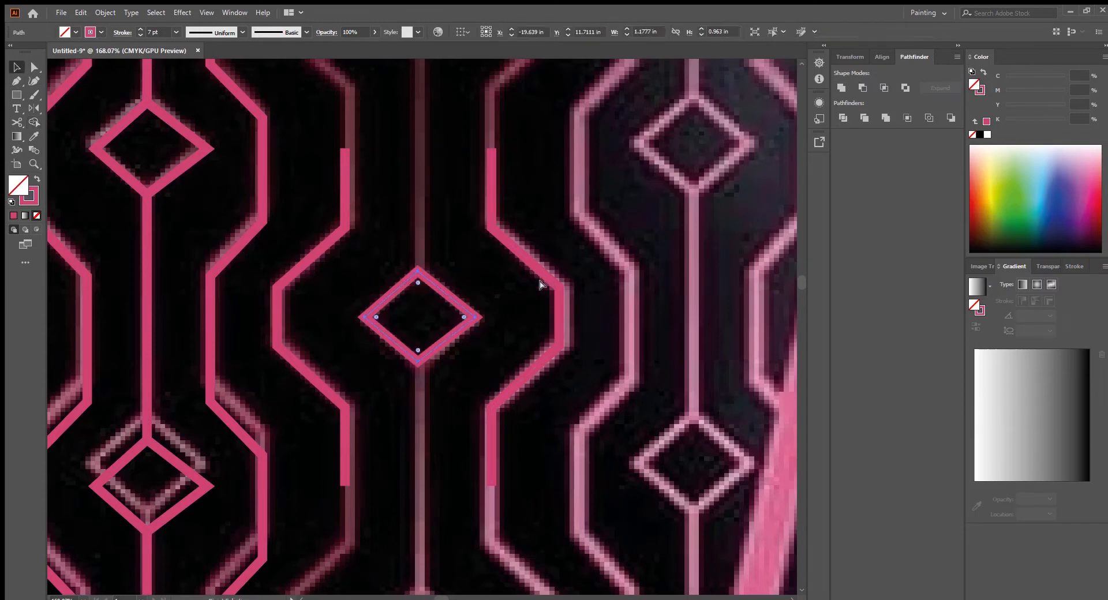
key(ctrl+z)
click(344, 127)
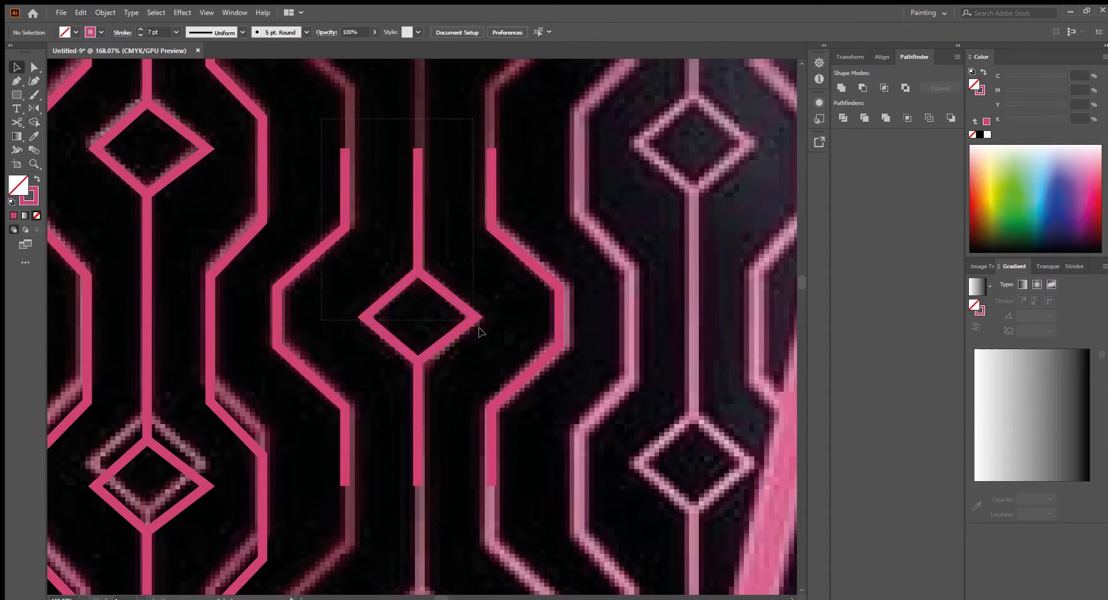
drag(479, 331, 549, 474)
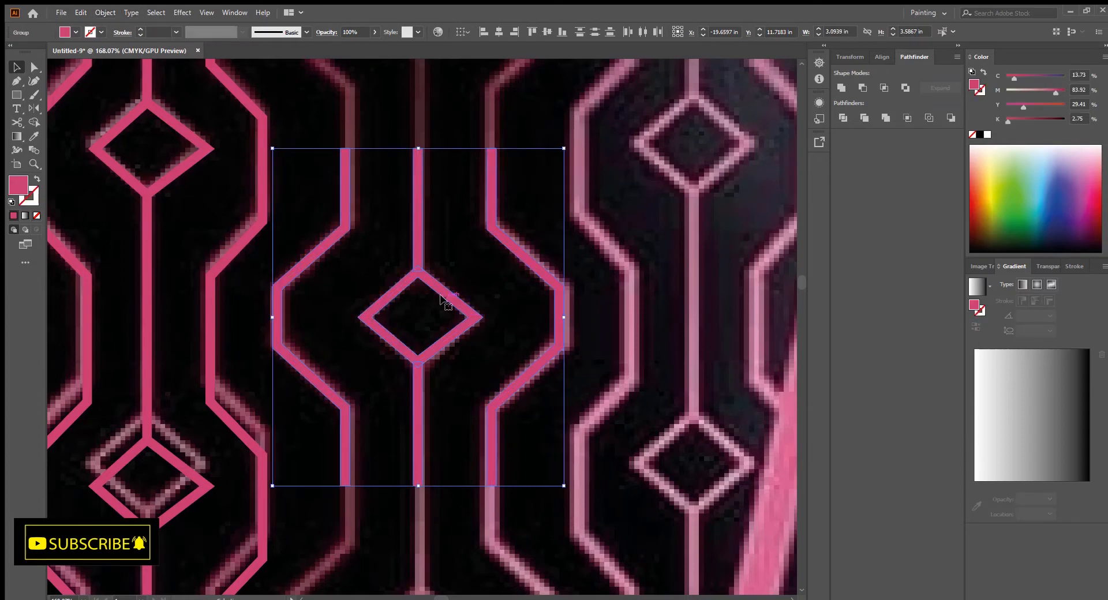
click(842, 88)
Place a copy of the second motif directly below it so the lines join.
drag(560, 309, 455, 442)
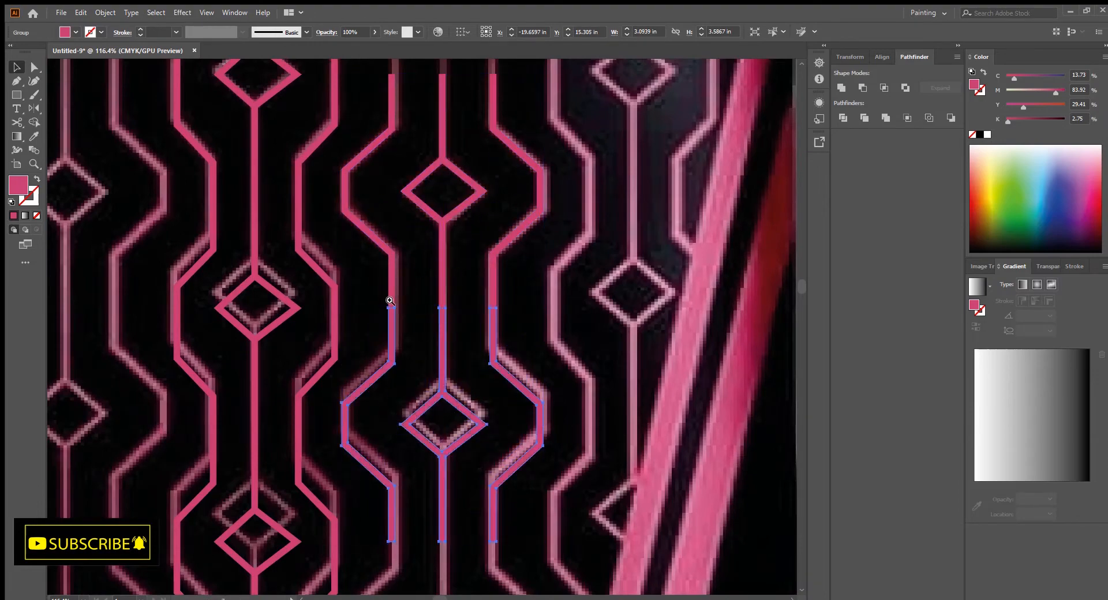
Repeat the second motif's downward copy eight more times to extend the column well below the jersey's hem.
drag(392, 301, 215, 186)
drag(371, 285, 314, 284)
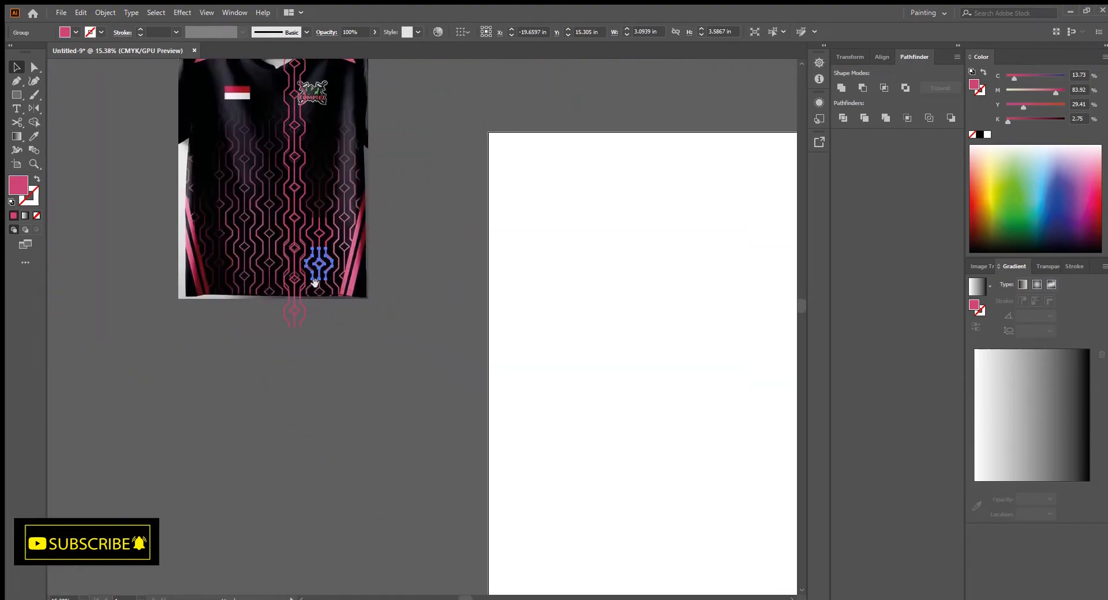
key(ctrl+d)
key(ctrl+d)
key(ctrl+d)
key(ctrl+d)
key(ctrl+d)
key(ctrl+d)
key(ctrl+d)
key(ctrl+d)
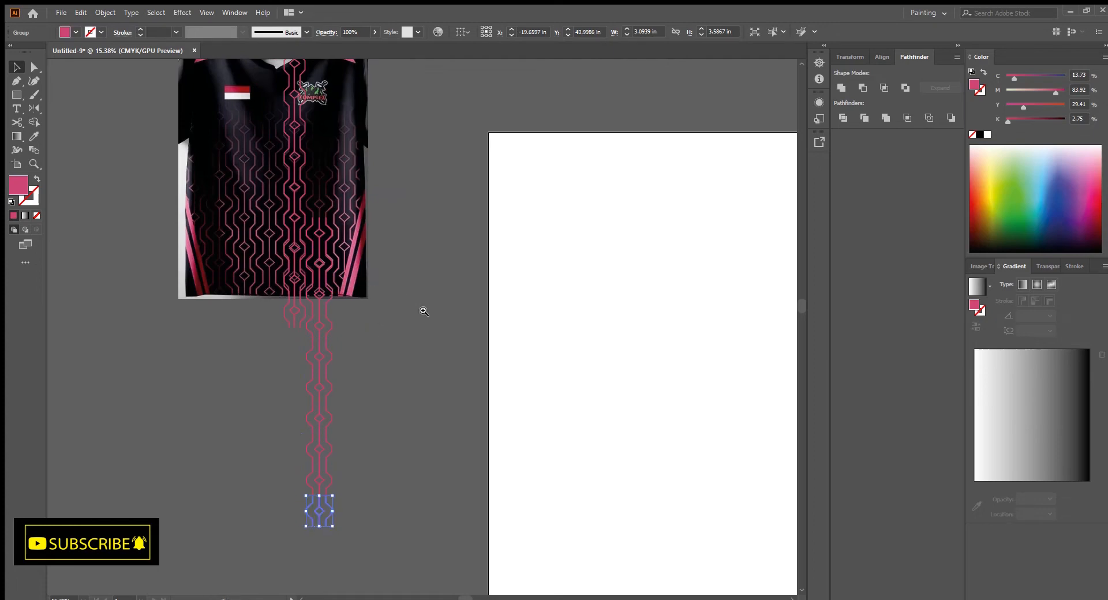
Select all ten motifs of the second column and unite them with Pathfinder.
scroll(420, 307, down, 1)
drag(378, 487, 338, 248)
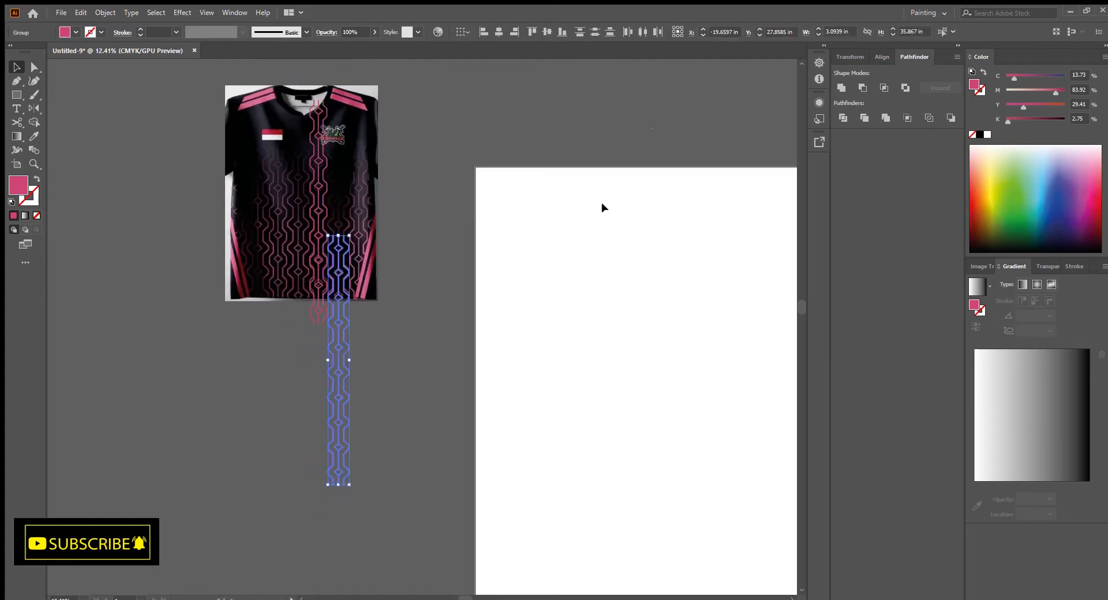
click(841, 86)
scroll(292, 175, up, 5)
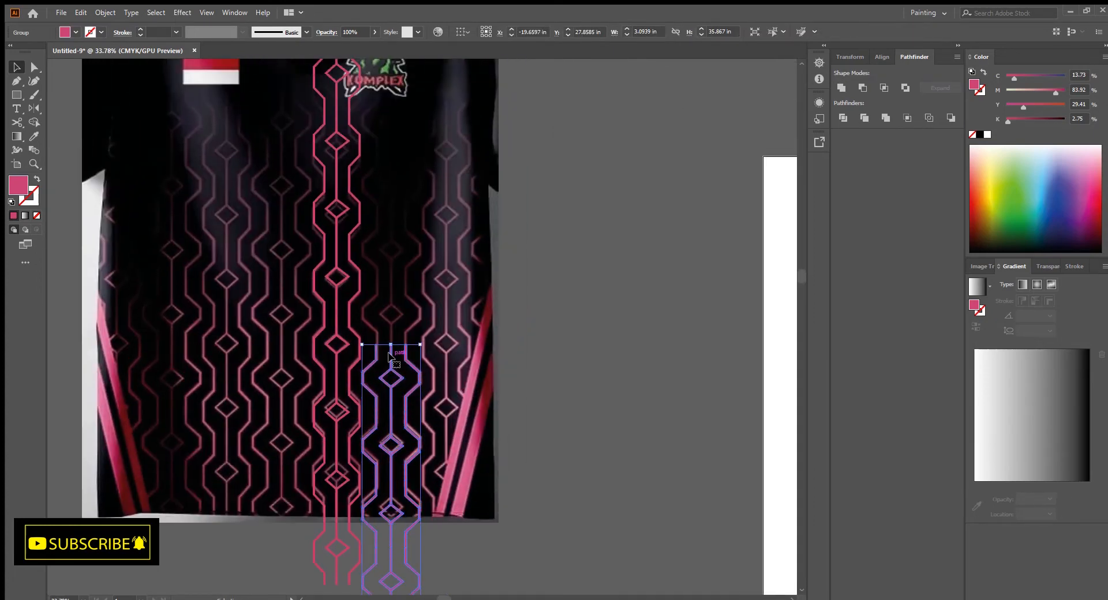
Move the united second column up over the jersey and level its diamonds with the first column's.
drag(390, 357, 404, 79)
scroll(385, 287, up, 3)
scroll(387, 287, up, 1)
scroll(391, 287, down, 6)
scroll(423, 456, up, 3)
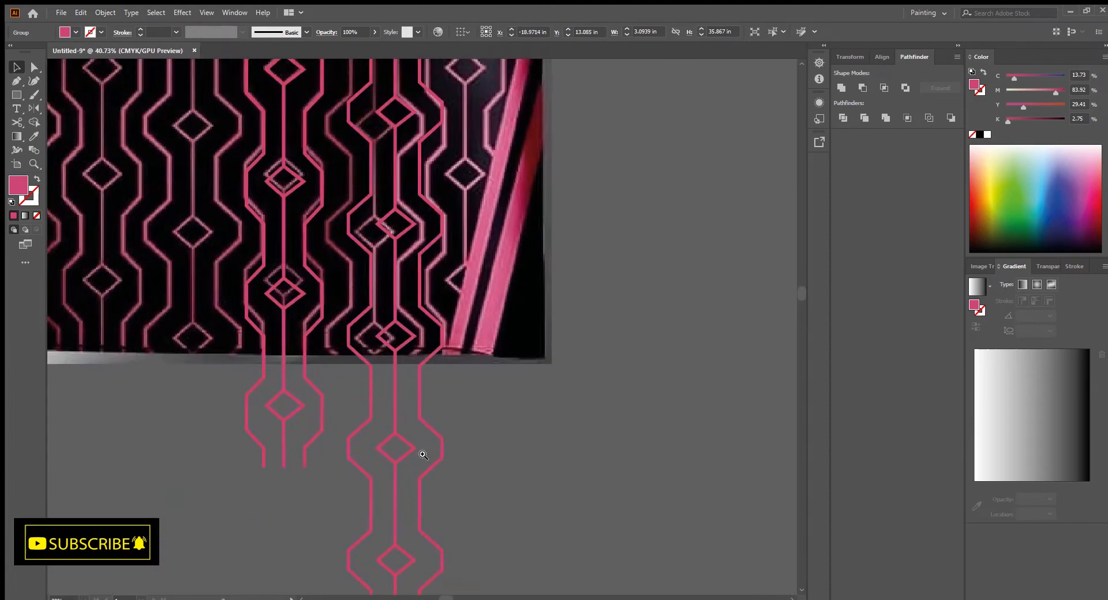
scroll(423, 455, up, 2)
drag(370, 375, 363, 339)
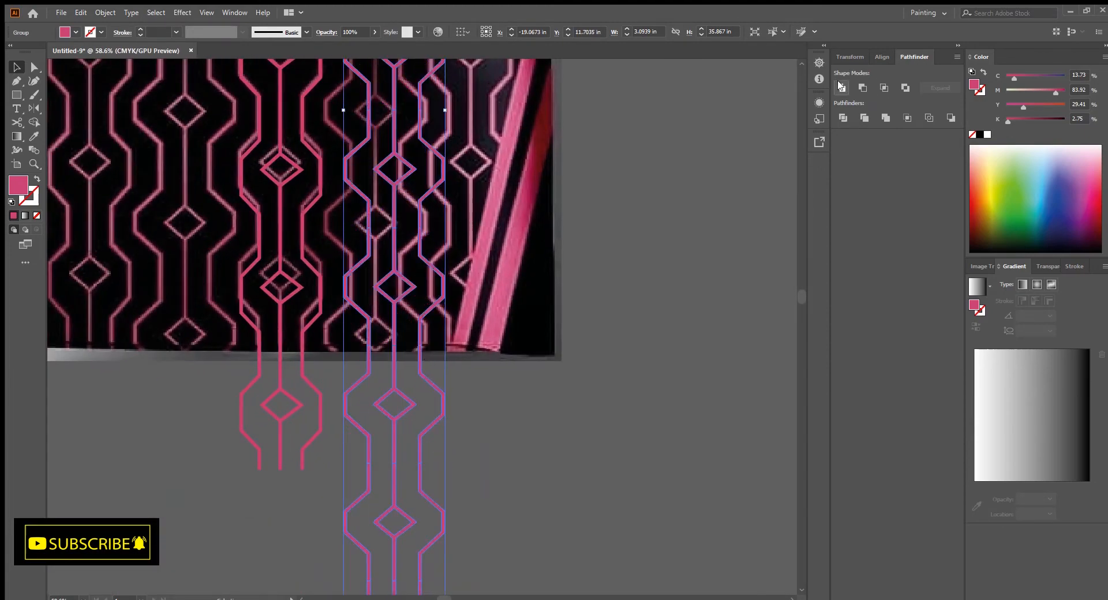
Check how the second column's diamonds and zigzags line up with the first column below the jersey's hem.
drag(359, 344, 595, 424)
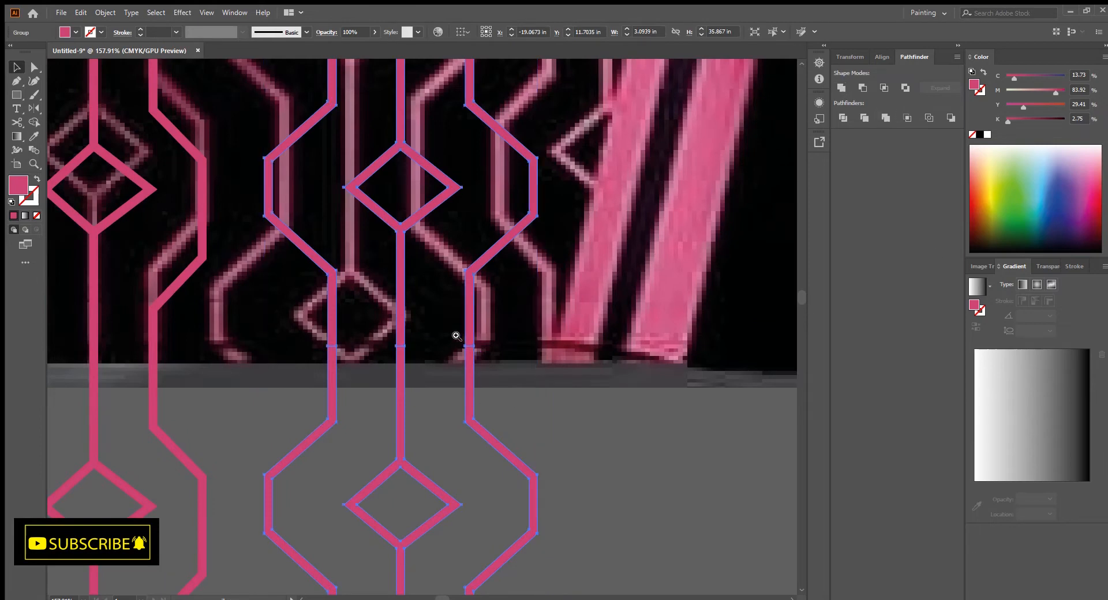
drag(460, 338, 326, 369)
drag(529, 487, 640, 464)
drag(640, 464, 373, 351)
drag(519, 402, 592, 439)
click(430, 315)
drag(432, 398, 402, 361)
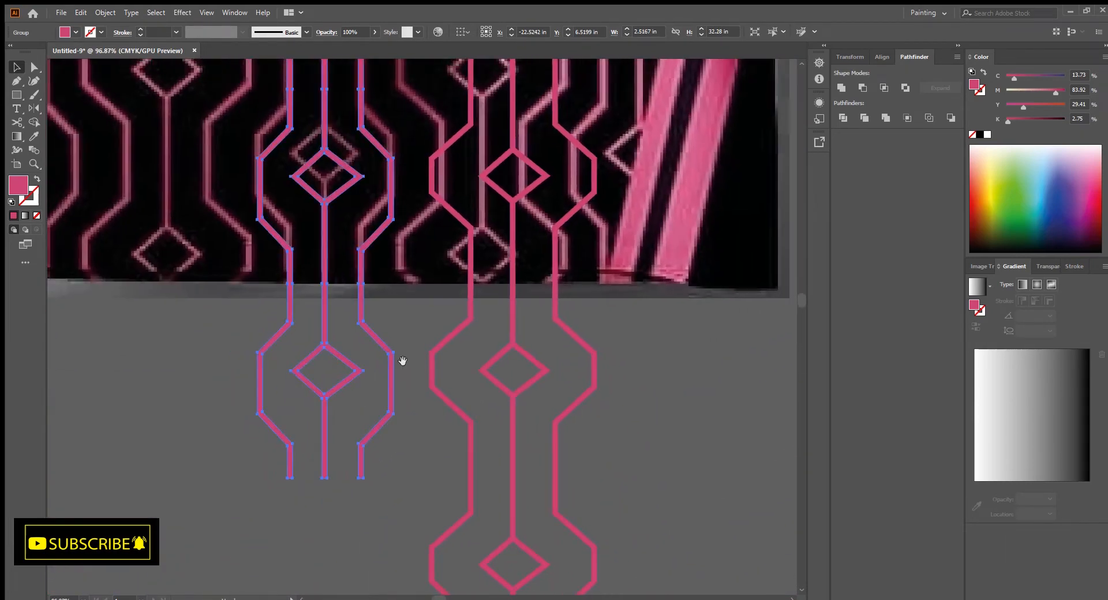
Undo the second column's move, union and repeated copies back to its single original motif.
drag(497, 279, 428, 448)
drag(494, 379, 392, 429)
click(410, 370)
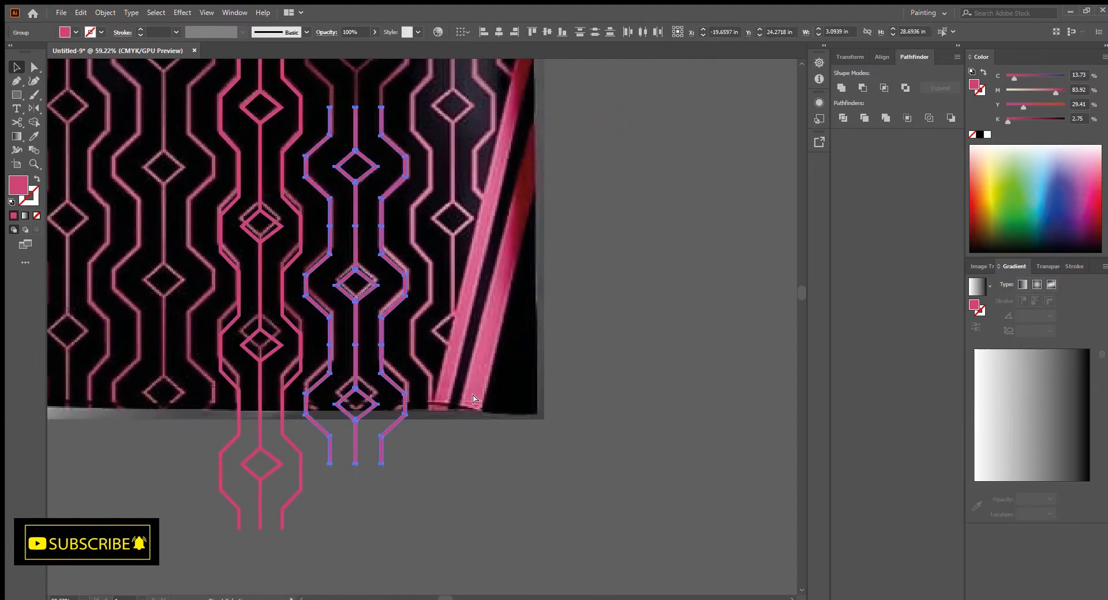
key(ctrl+z)
key(ctrl+z)
drag(369, 195, 390, 279)
scroll(390, 269, up, 4)
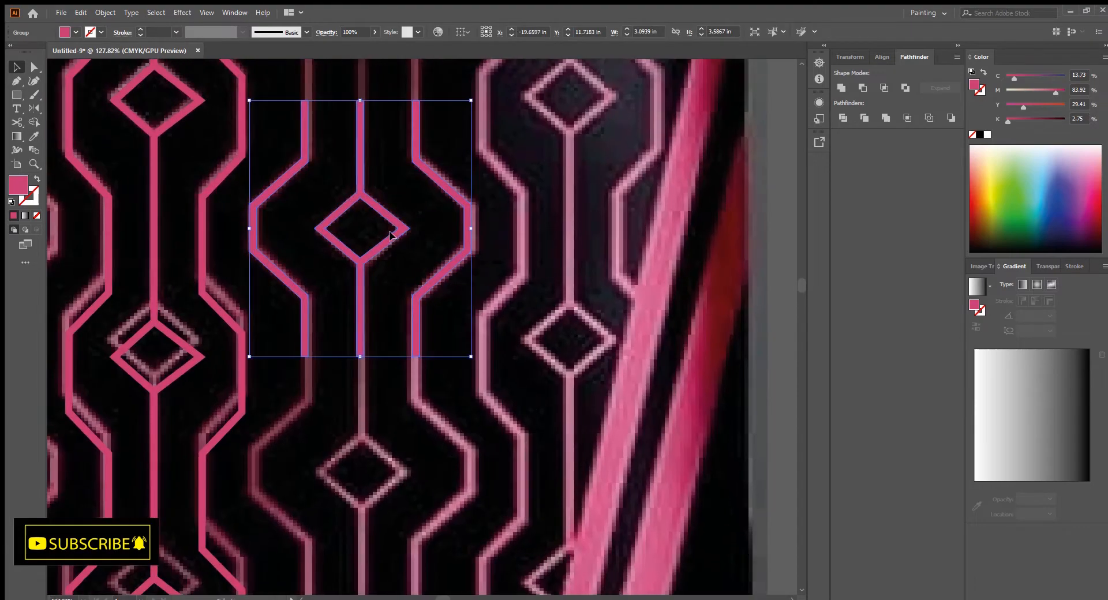
Place a copy of the second motif directly below it with the lines joined and select both motifs.
drag(389, 235, 390, 487)
scroll(577, 508, up, 4)
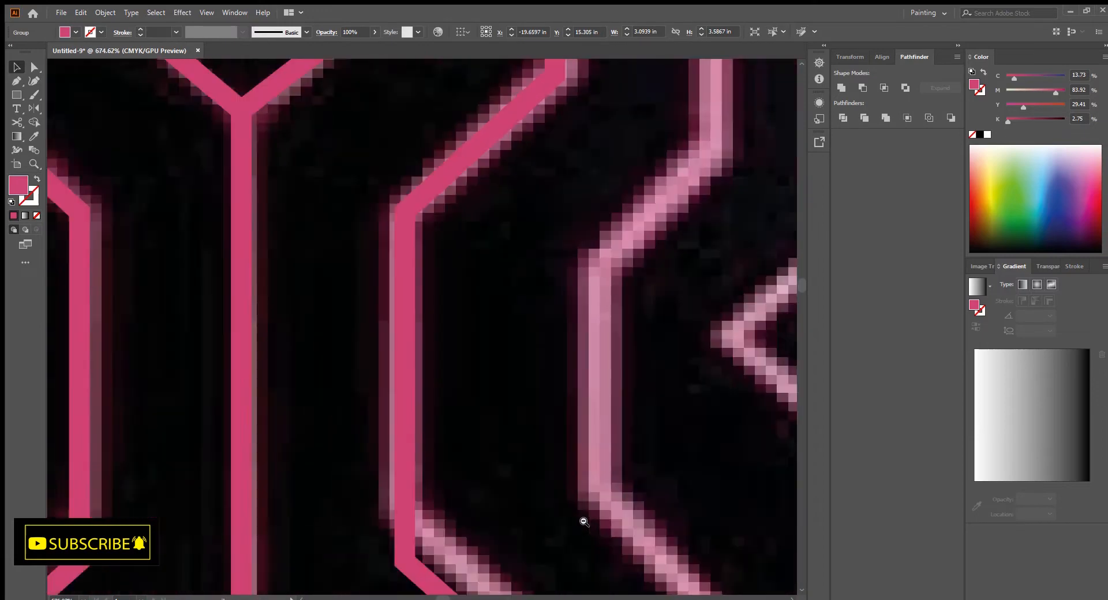
scroll(582, 520, down, 2)
shift+click(409, 339)
scroll(408, 338, up, 4)
scroll(415, 419, down, 3)
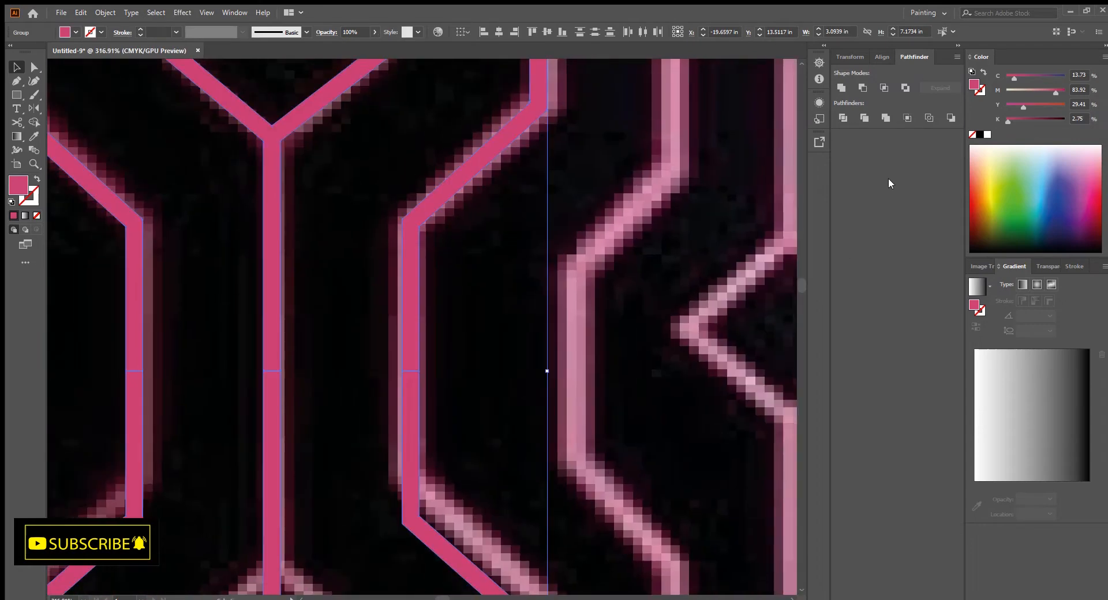
scroll(416, 420, down, 6)
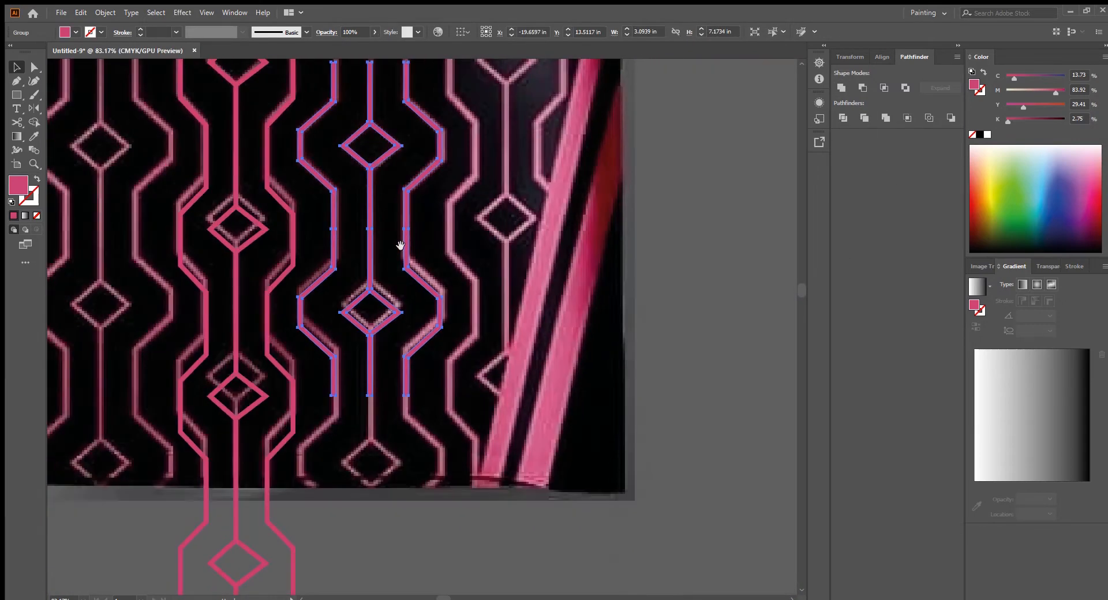
Copy the pair of motifs directly below itself and repeat that copy twice to lengthen the column.
drag(407, 233, 406, 475)
scroll(404, 456, up, 3)
drag(557, 520, 450, 508)
drag(450, 508, 403, 387)
key(ctrl+d)
key(ctrl+d)
drag(402, 386, 382, 373)
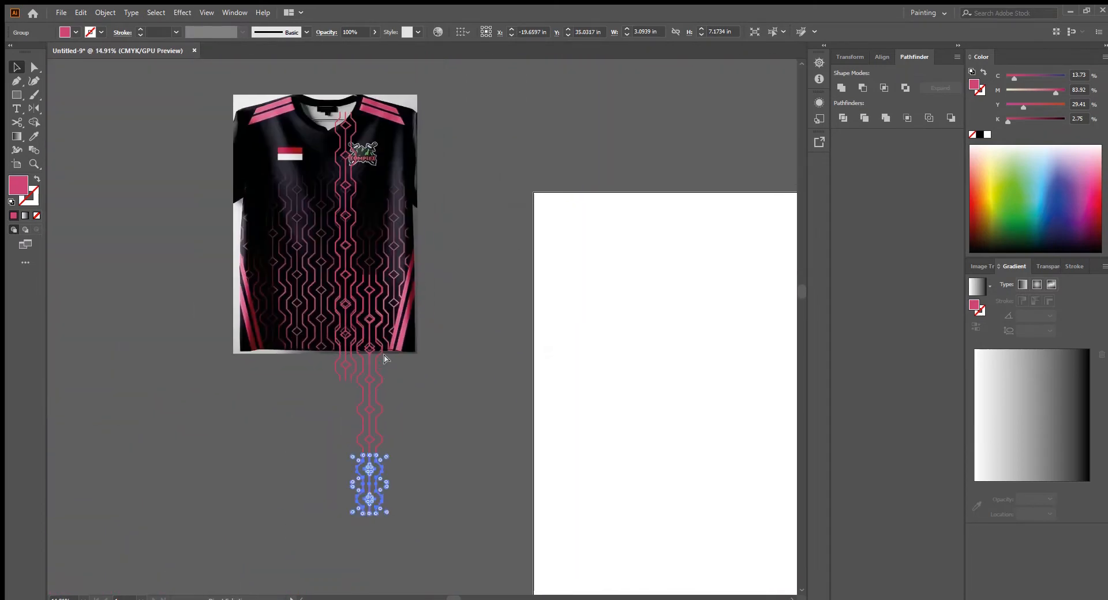
Select all eight motifs of the second column and unite them with Pathfinder.
drag(379, 298, 443, 555)
drag(412, 366, 491, 346)
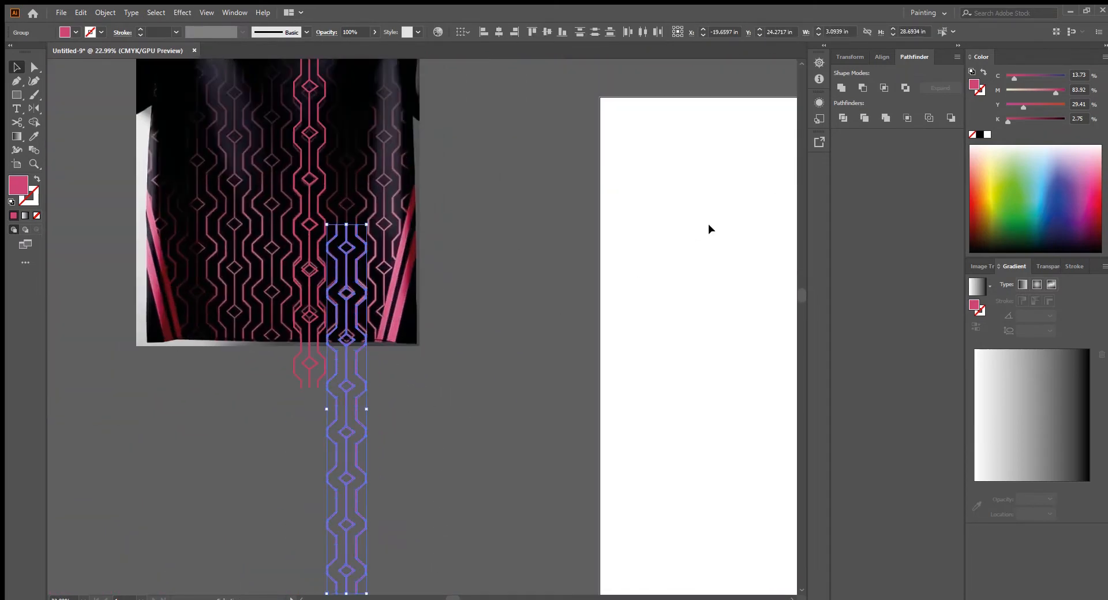
click(841, 87)
drag(350, 281, 405, 372)
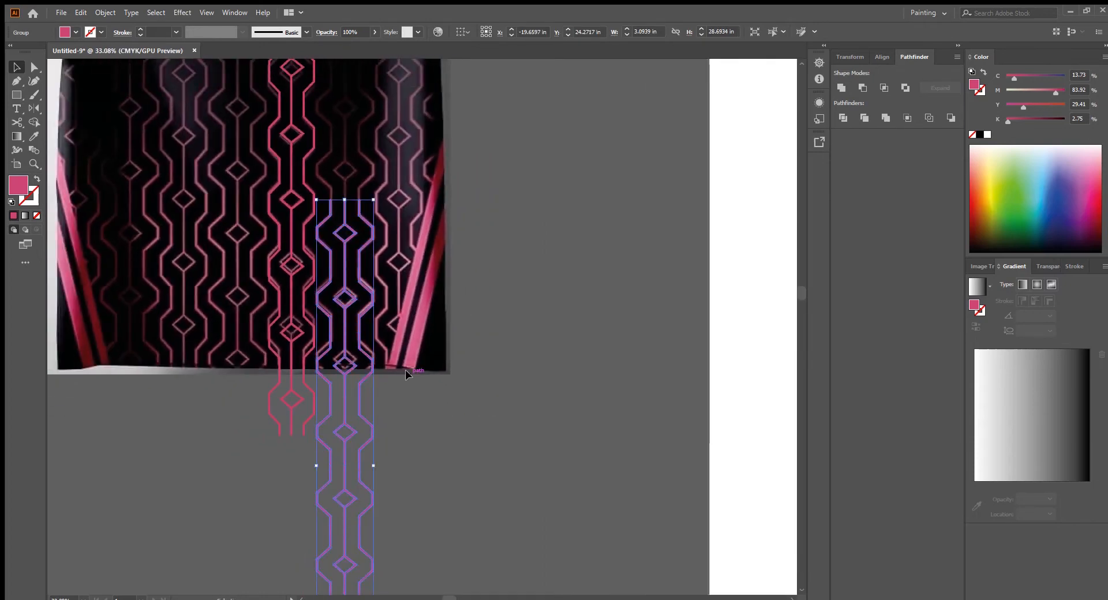
Move the united second column up over the jersey so its diamonds sit midway between the first column's diamonds.
drag(340, 298, 253, 324)
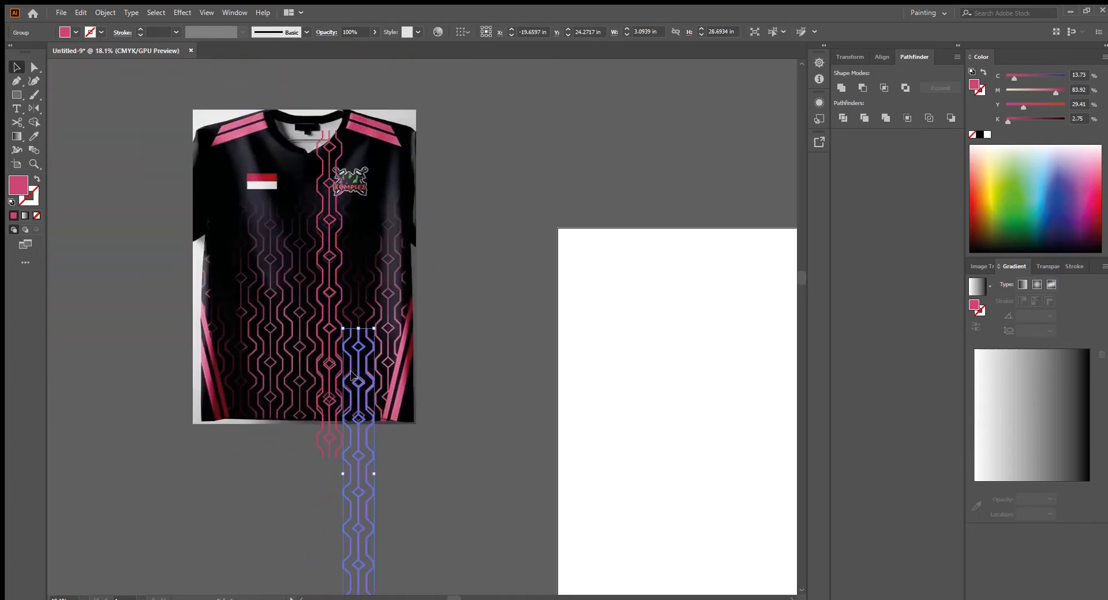
drag(355, 367, 357, 190)
drag(356, 304, 484, 413)
drag(340, 231, 551, 364)
drag(296, 256, 403, 300)
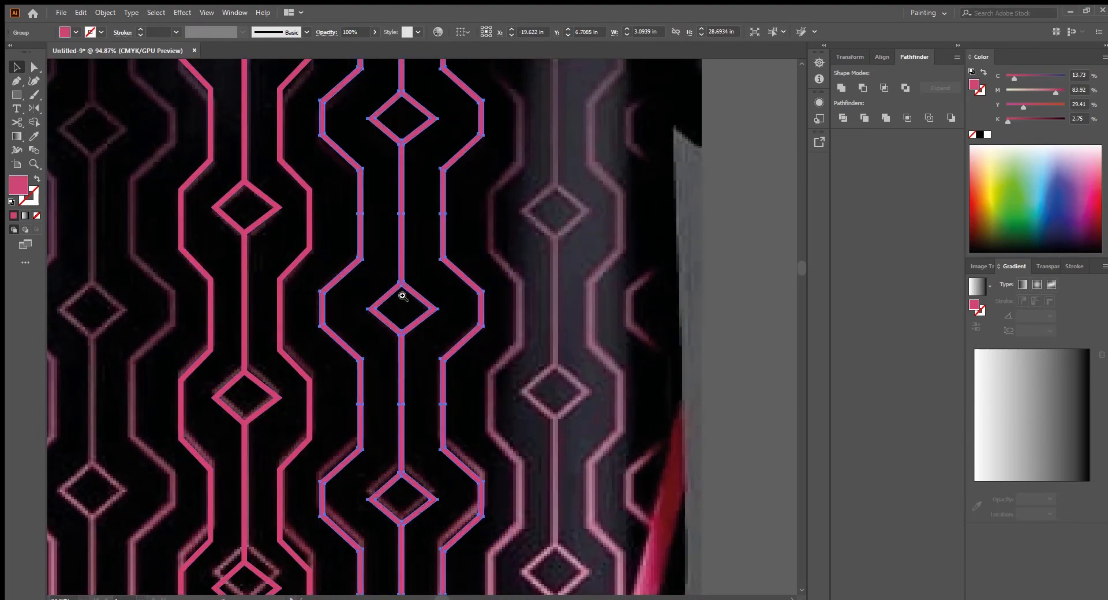
scroll(403, 300, down, 5)
drag(485, 298, 460, 189)
drag(514, 364, 517, 390)
click(520, 381)
scroll(521, 378, down, 2)
Move both columns together past the jersey's left edge and place a copy of the pair beside them.
click(433, 268)
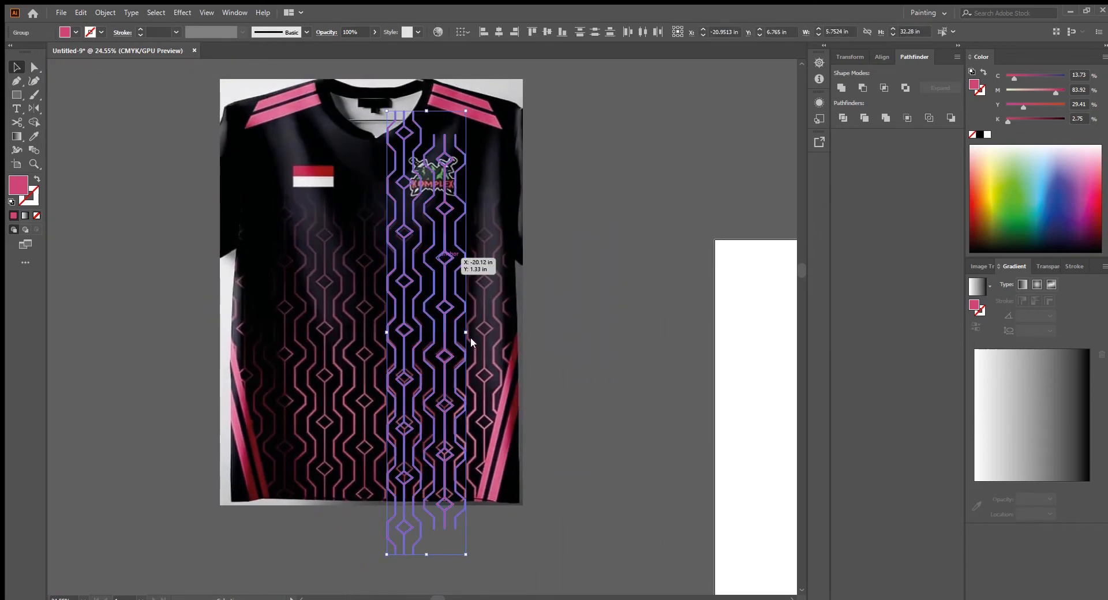
scroll(470, 337, up, 2)
drag(431, 284, 279, 346)
drag(279, 346, 346, 303)
drag(250, 284, 426, 278)
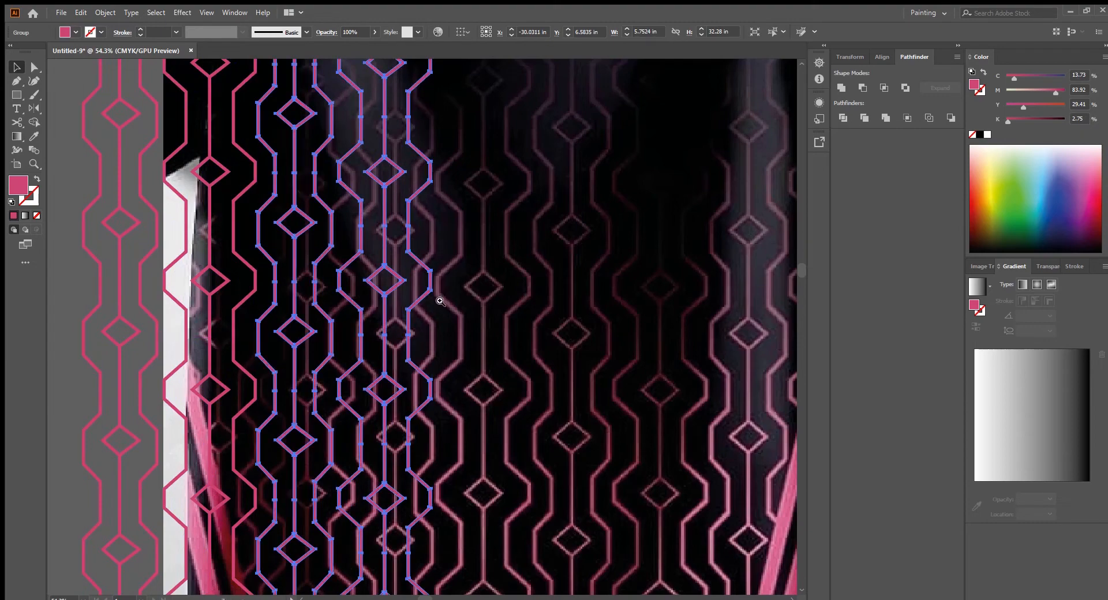
Repeat the column pair's copy sideways until five pairs span the full width of the jersey.
scroll(346, 324, down, 5)
key(ctrl+d)
key(ctrl+d)
key(ctrl+d)
key(ctrl+d)
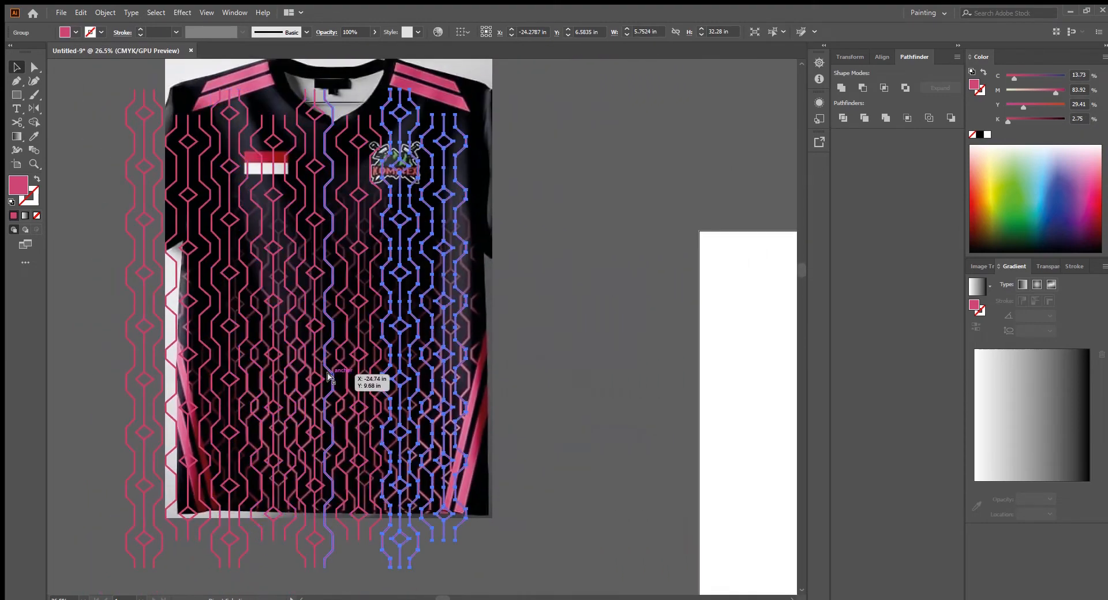
Select all the pattern columns and send them behind the jersey reference image.
scroll(586, 332, down, 1)
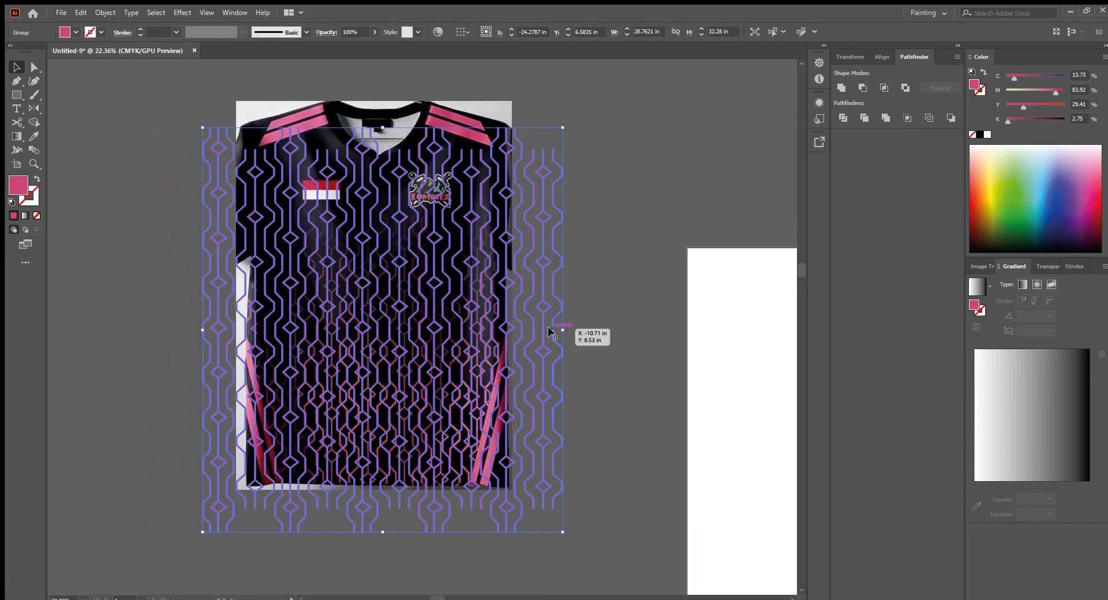
click(532, 366)
scroll(532, 366, up, 2)
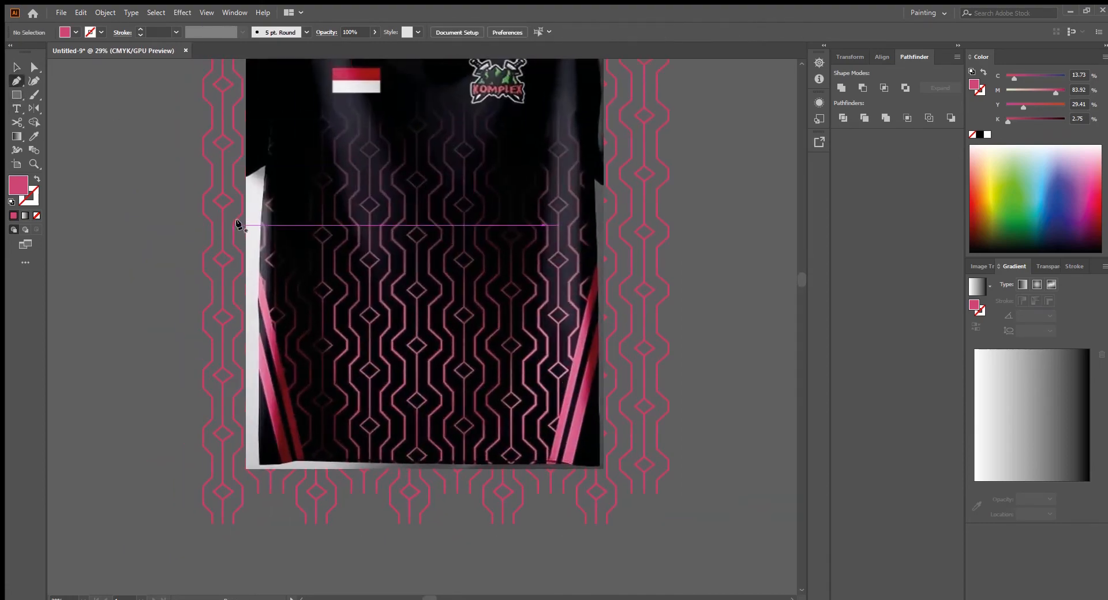
Draw a straight diagonal line about 5.23 in wide and 16.72 in high beside the jersey's lower-left stripes with the Pen tool.
click(325, 137)
click(325, 493)
click(15, 69)
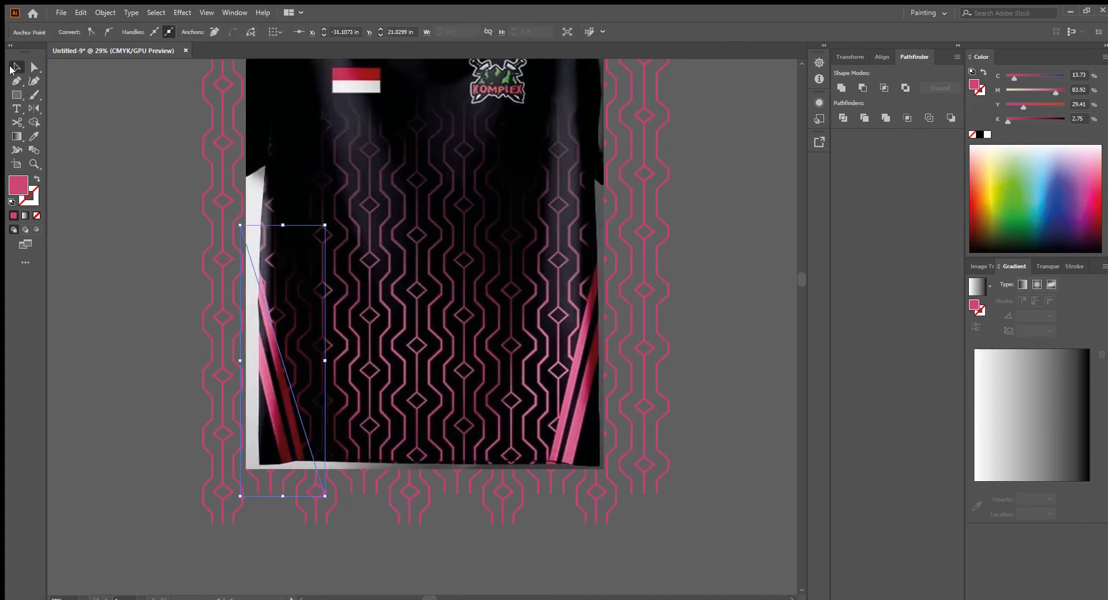
scroll(283, 306, up, 2)
drag(305, 316, 309, 338)
Give the diagonal line a pink 30 pt stroke without fill and expand it into a filled shape.
click(36, 180)
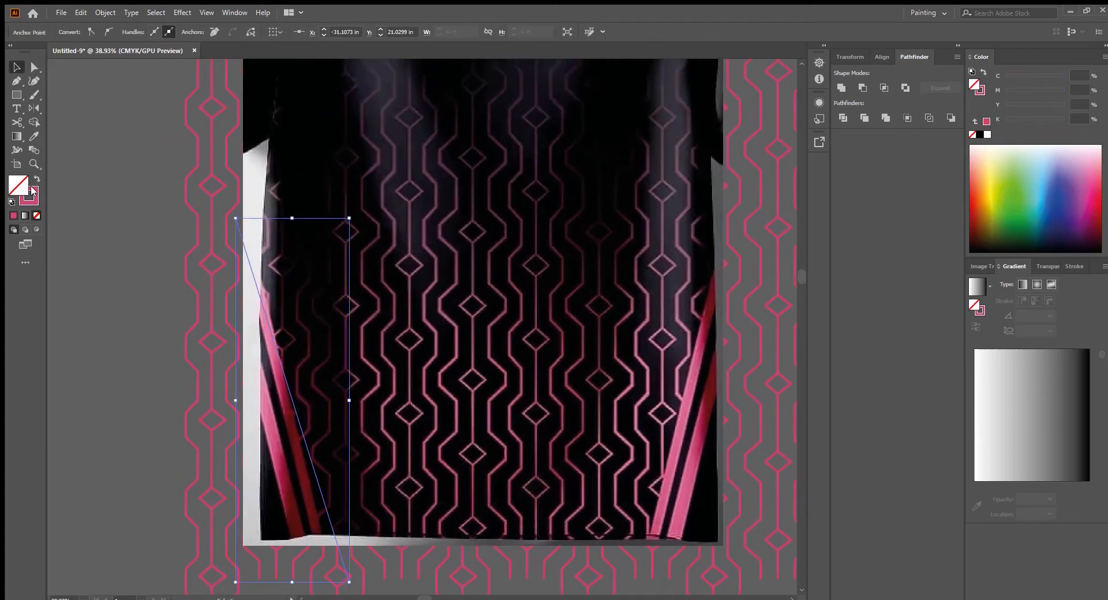
click(124, 130)
click(251, 274)
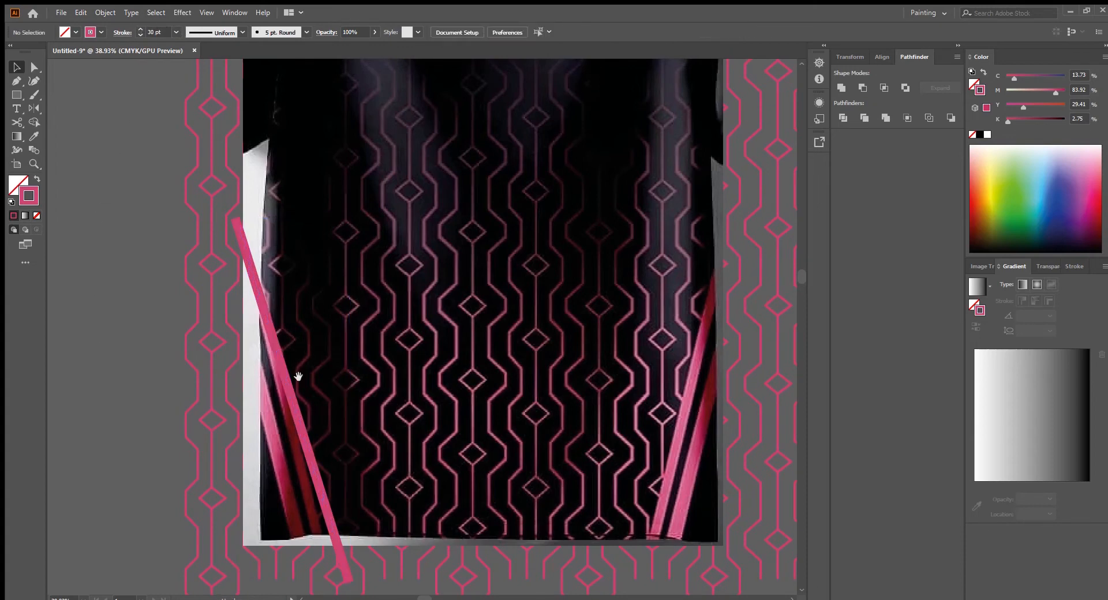
scroll(266, 298, up, 1)
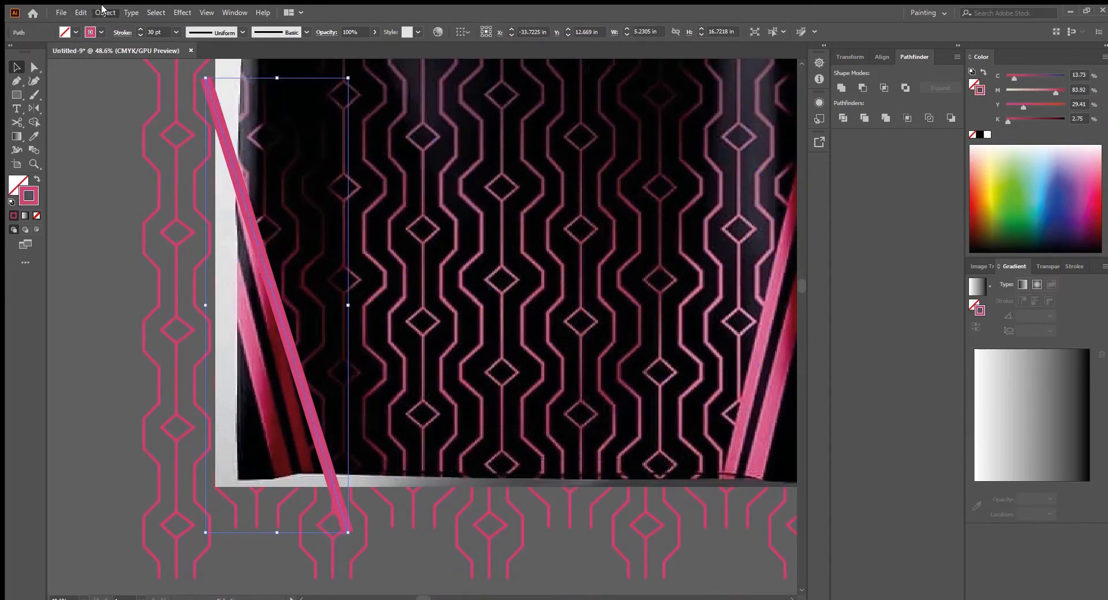
double_click(289, 326)
key(Escape)
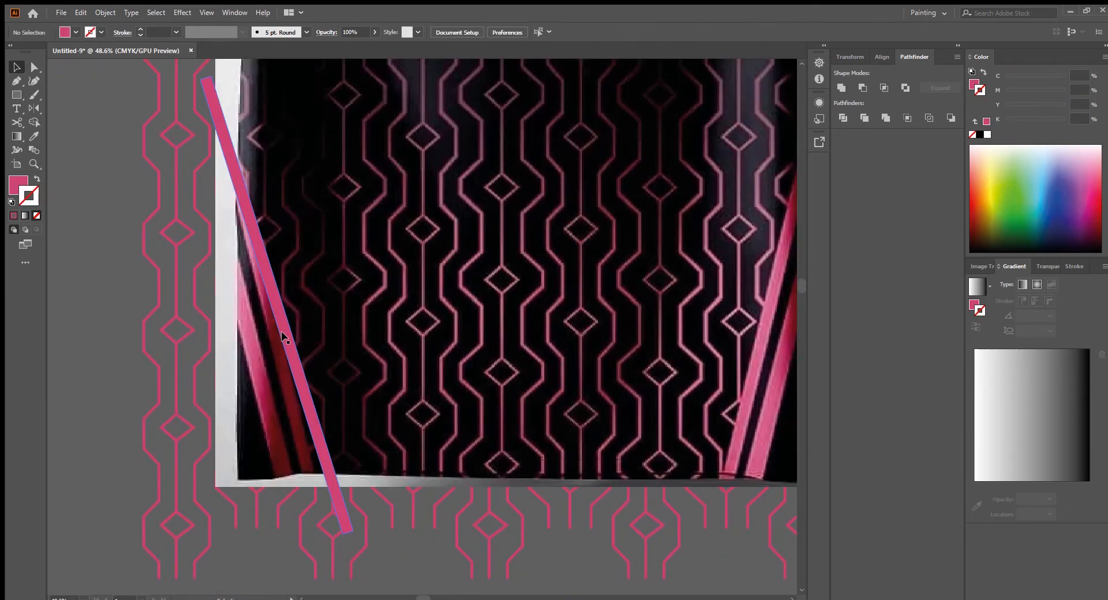
Place a parallel copy of the diagonal stripe to its lower left and group the two stripes.
drag(278, 331, 254, 351)
drag(115, 322, 2, 333)
shift+click(160, 310)
key(ctrl+g)
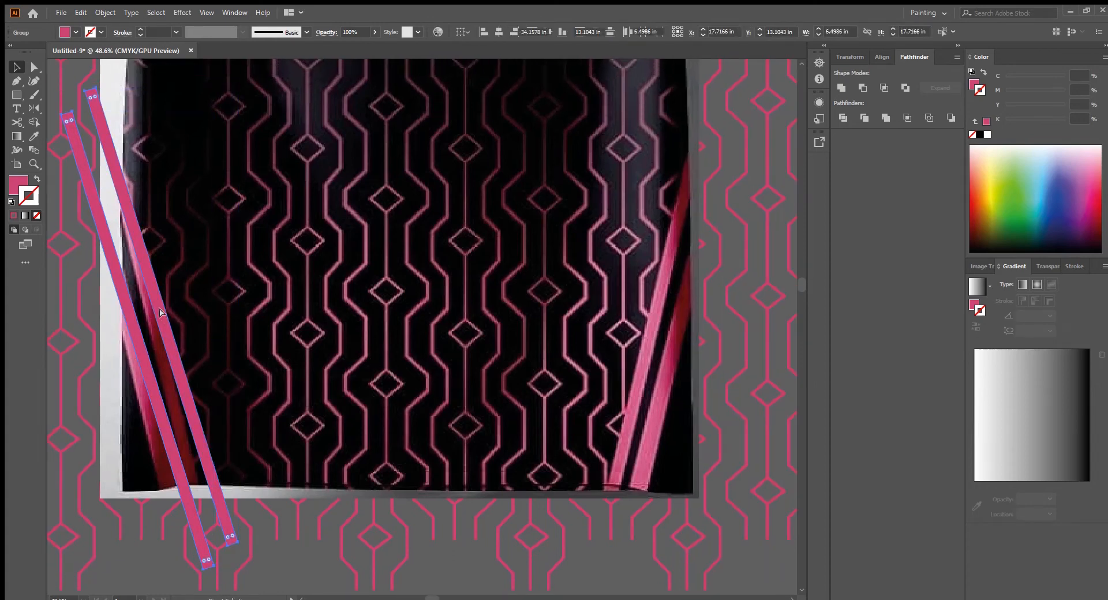
Move the stripe group to the jersey's lower-right side and reflect it to follow the slanted stripes there.
scroll(177, 330, down, 2)
scroll(177, 331, right, 1)
drag(128, 311, 491, 318)
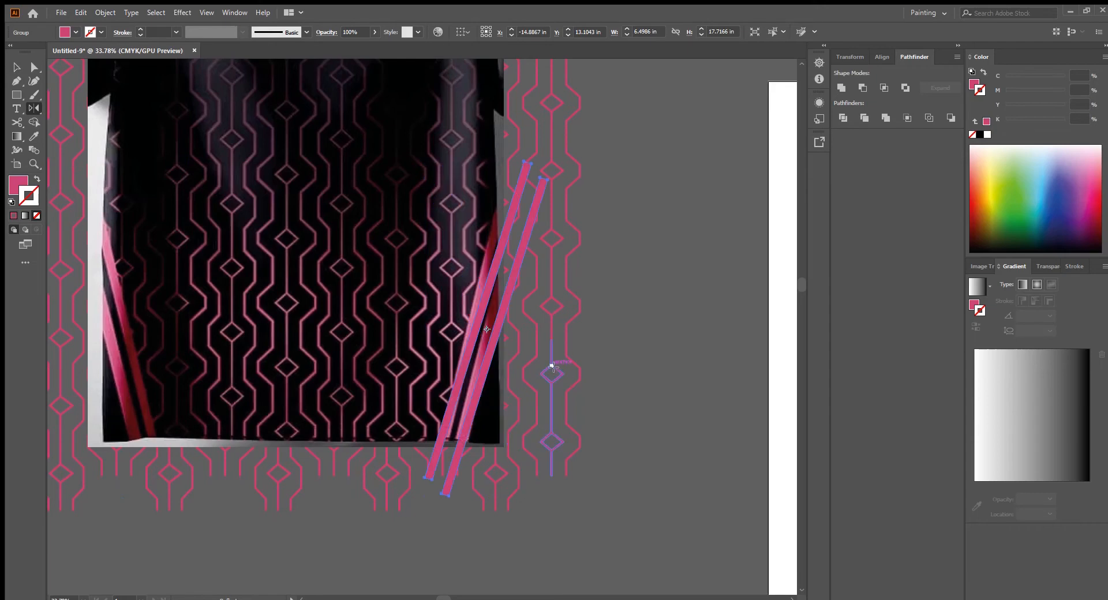
click(505, 346)
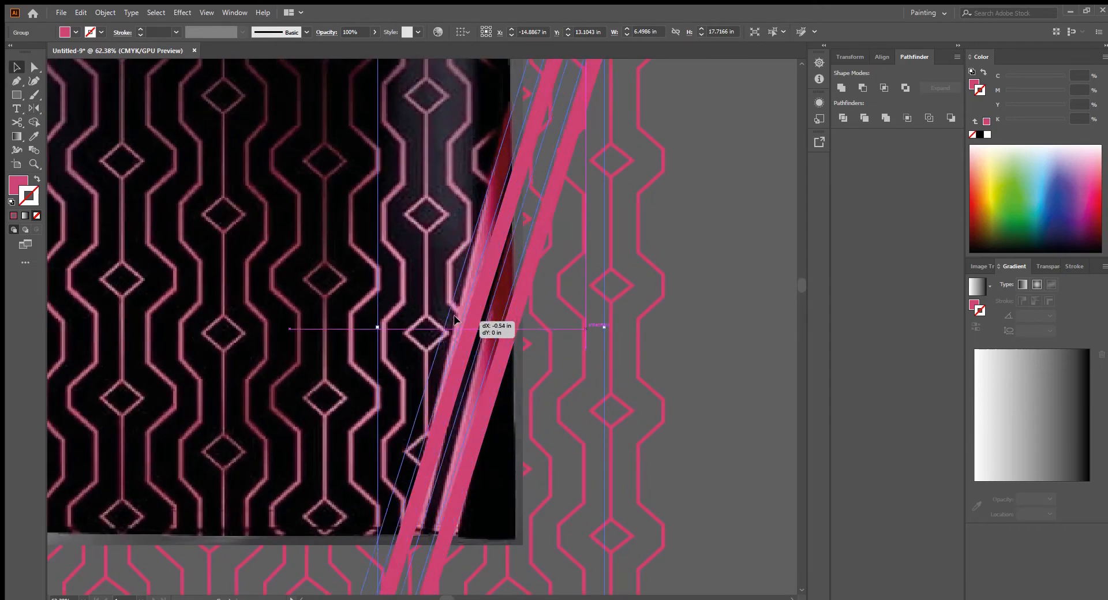
click(701, 306)
scroll(701, 306, down, 5)
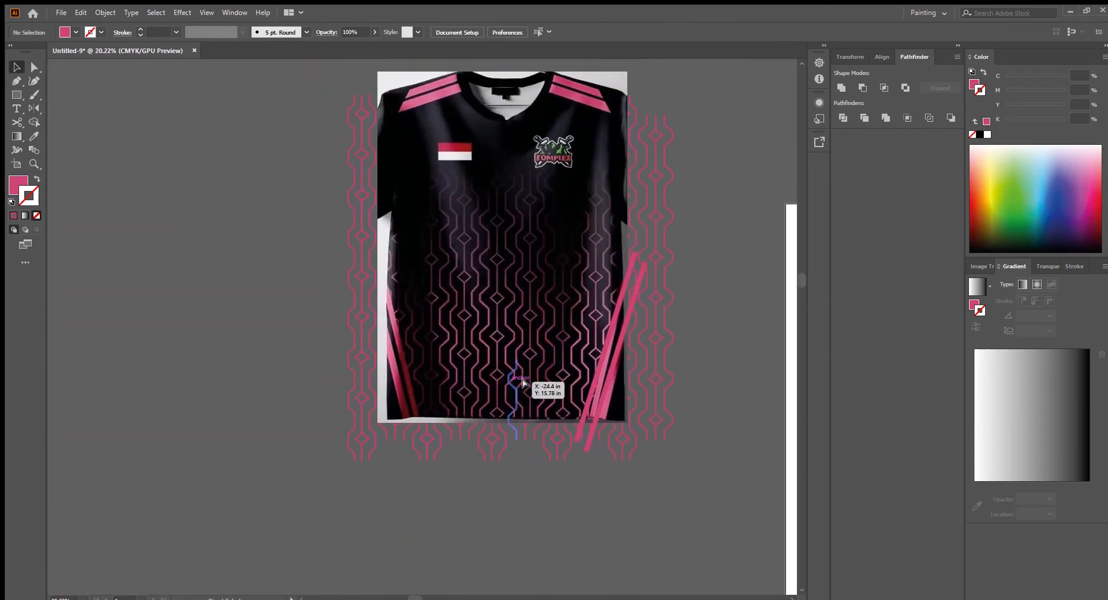
Copy the stripe group to the jersey's lower-left side and reflect it to mirror the right-hand stripes.
alt+drag(617, 325, 410, 328)
key(o)
key(v)
scroll(410, 327, up, 3)
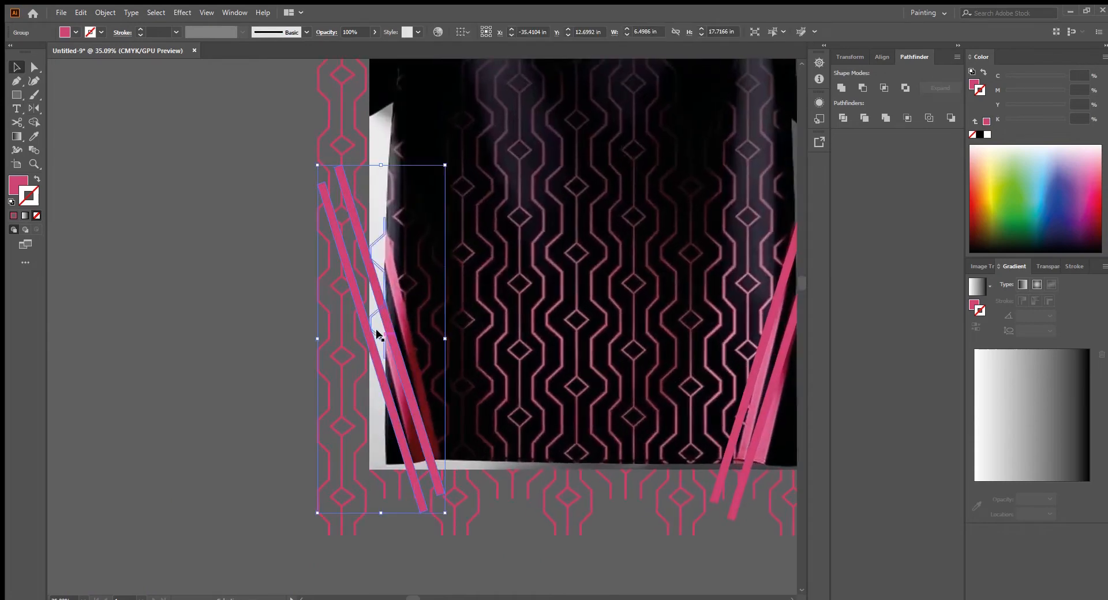
scroll(456, 439, down, 2)
drag(540, 445, 433, 426)
click(522, 466)
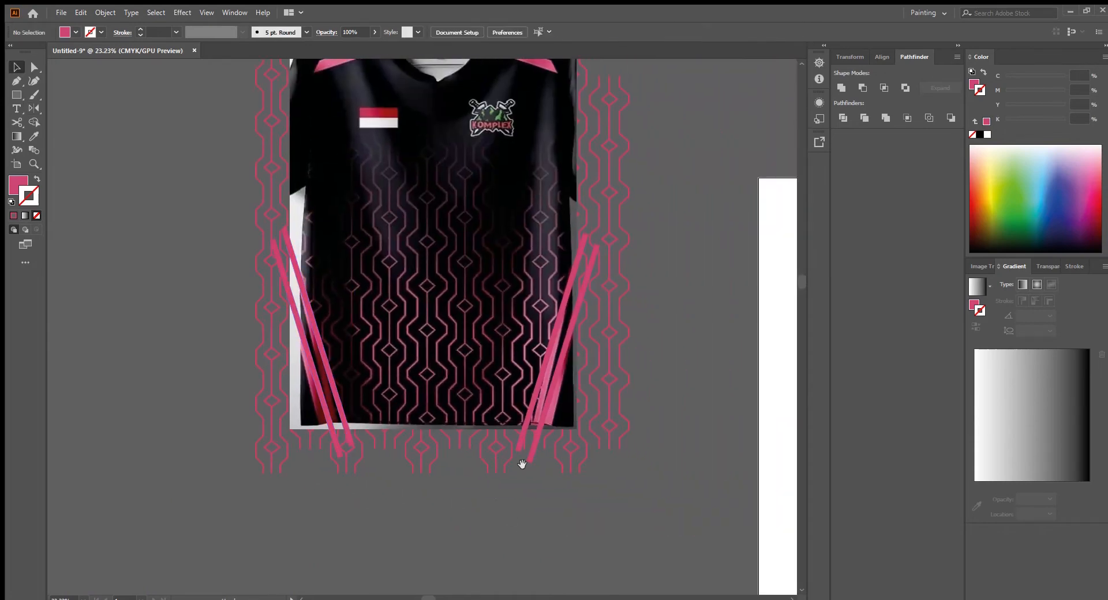
drag(490, 110, 471, 319)
scroll(467, 257, up, 2)
scroll(471, 319, up, 1)
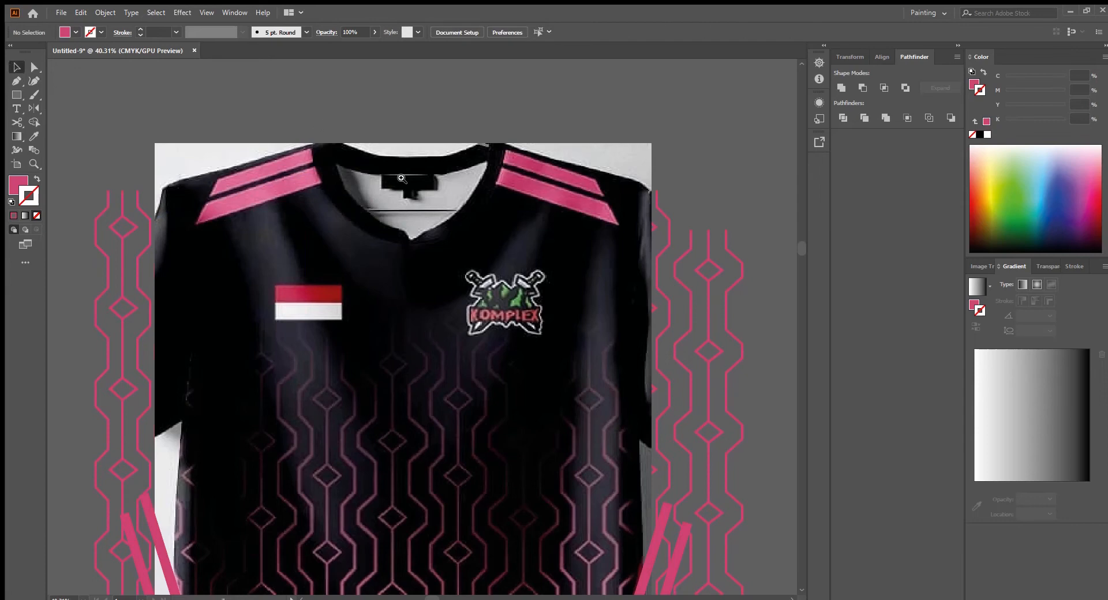
Draw a 22 × 31 in rectangle and align it over the jersey reference photo.
scroll(416, 231, down, 3)
scroll(483, 321, up, 1)
key(m)
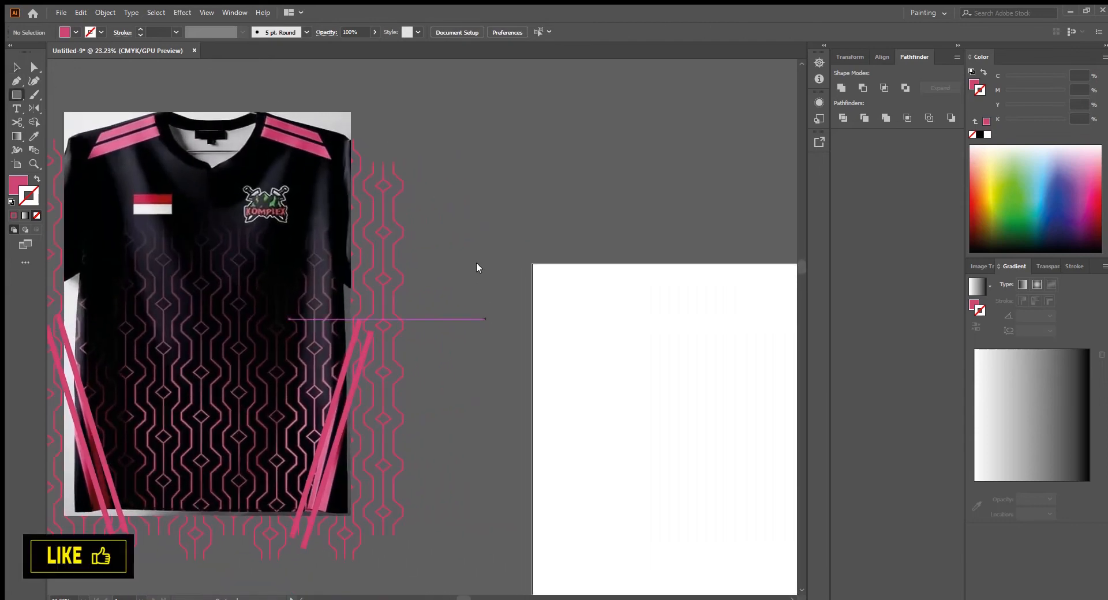
click(481, 267)
key(Return)
key(v)
drag(597, 351, 179, 196)
scroll(389, 215, left, 5)
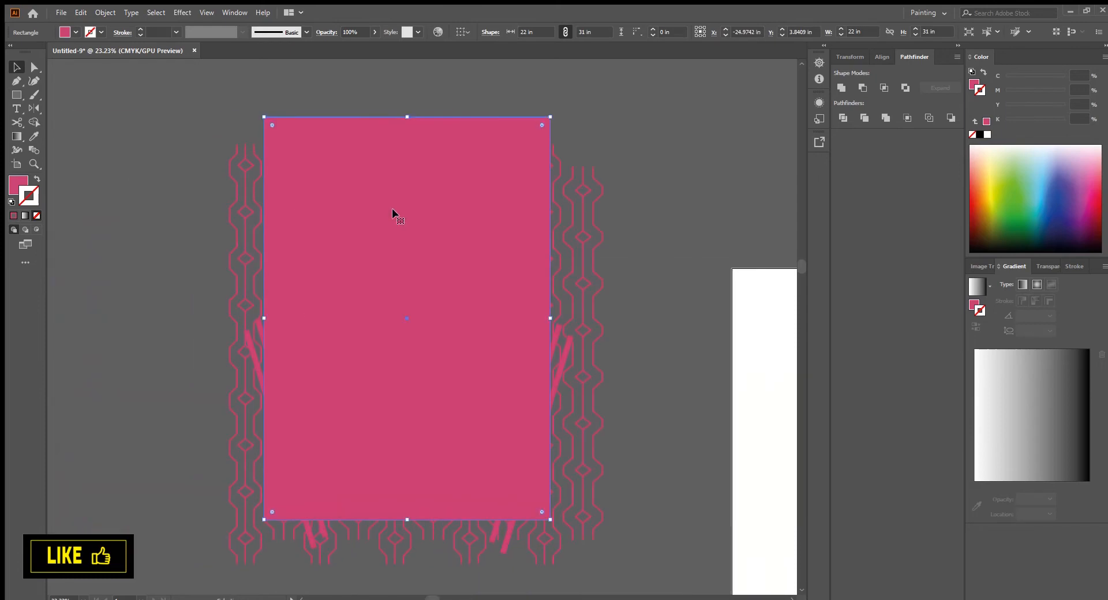
Fill the rectangle black, send it behind the artwork, and move the jersey photo beside it on the right.
click(980, 134)
key(ctrl+shift+bracketleft)
click(635, 189)
scroll(315, 212, down, 1)
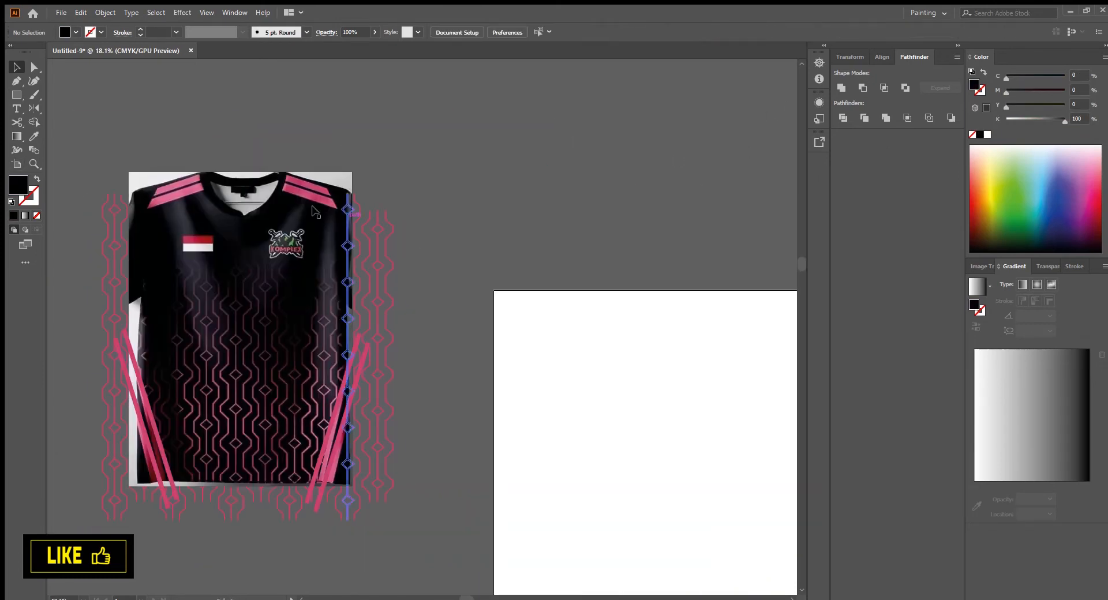
drag(360, 187, 630, 187)
drag(295, 314, 371, 257)
Try filling the grouped zigzag-and-diamond pattern with the white-to-black linear gradient.
click(345, 218)
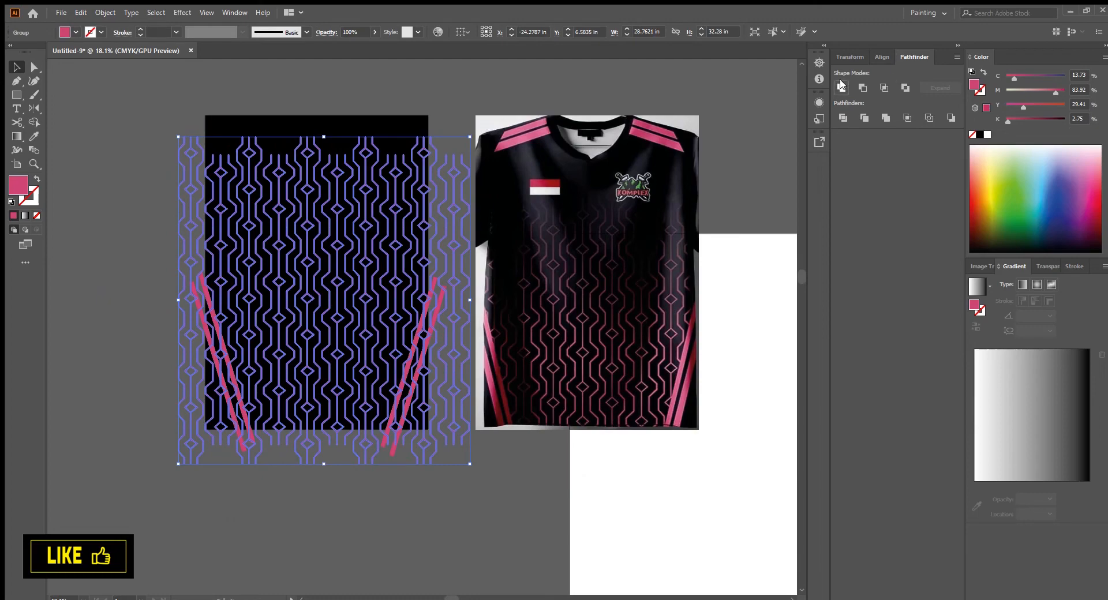
drag(328, 199, 496, 249)
drag(334, 262, 397, 306)
drag(397, 305, 355, 304)
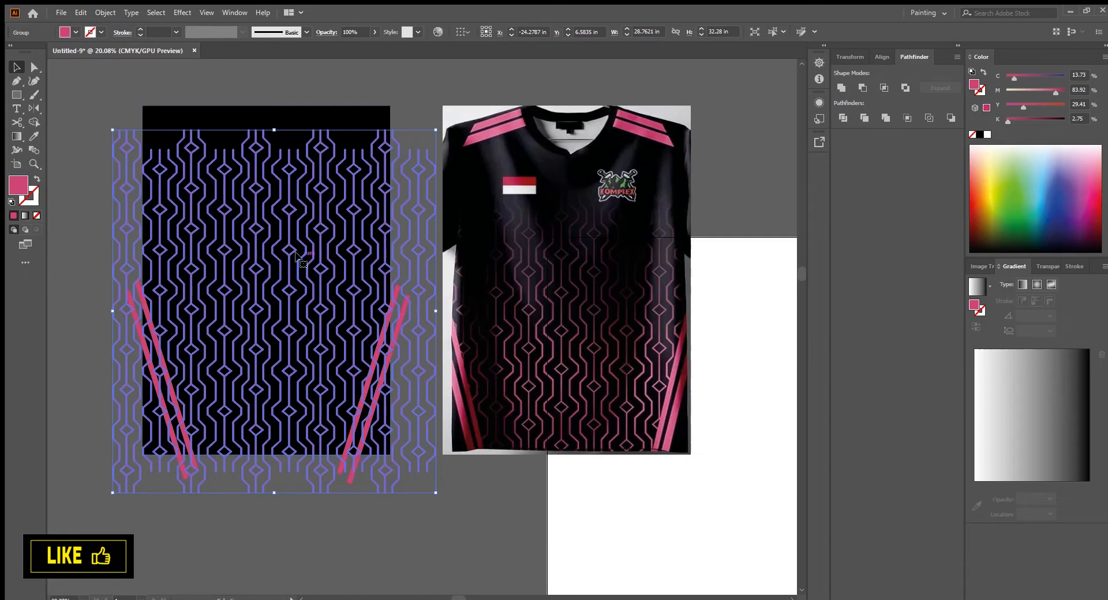
scroll(296, 254, up, 2)
drag(719, 300, 759, 318)
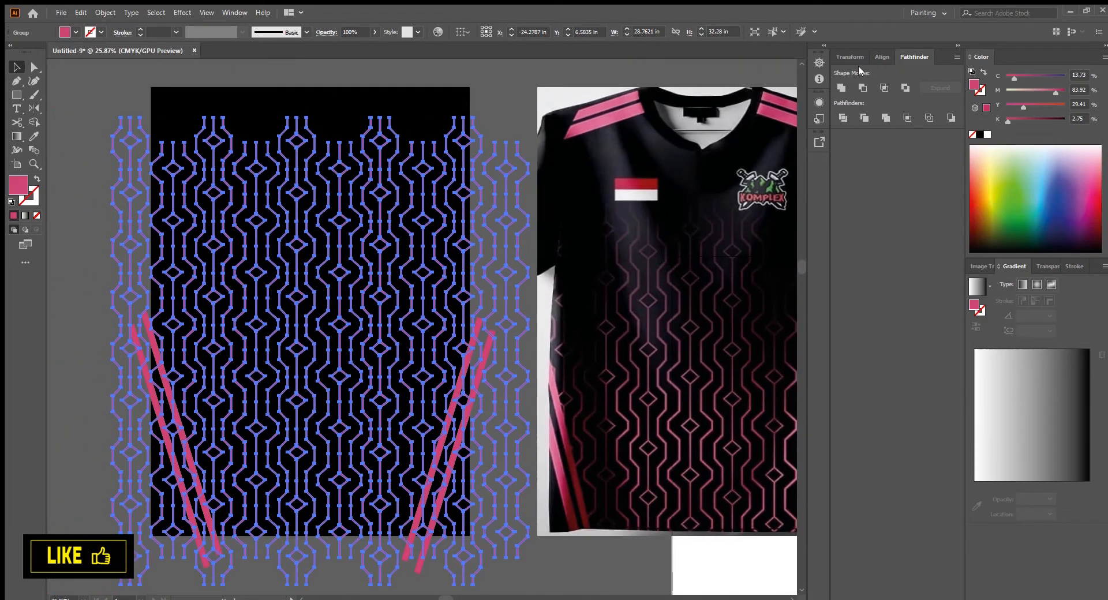
scroll(388, 283, up, 5)
scroll(465, 267, down, 5)
scroll(406, 250, up, 2)
drag(405, 250, 429, 321)
click(994, 384)
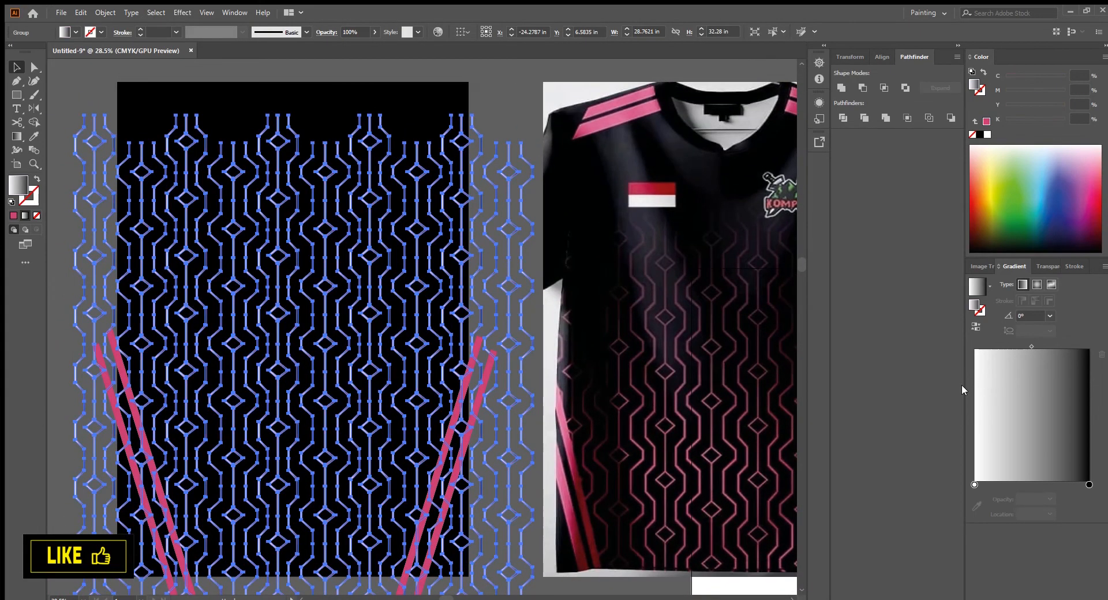
scroll(546, 182, down, 2)
scroll(432, 310, up, 2)
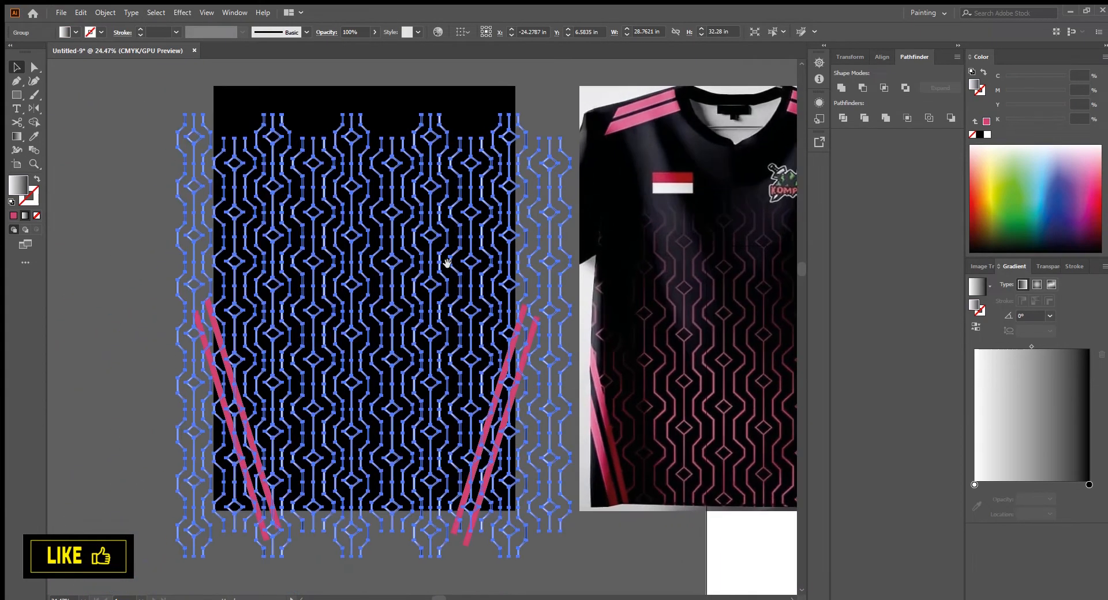
Turn the whole zigzag pattern into a compound path and fill it with one white-to-black linear gradient.
key(comma)
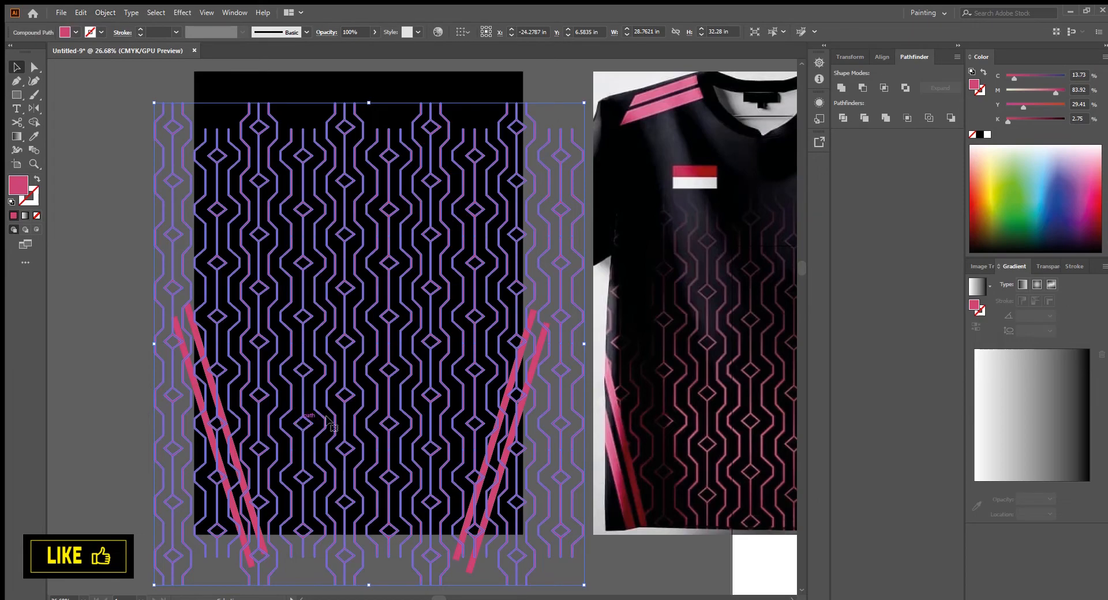
drag(382, 220, 366, 309)
click(992, 354)
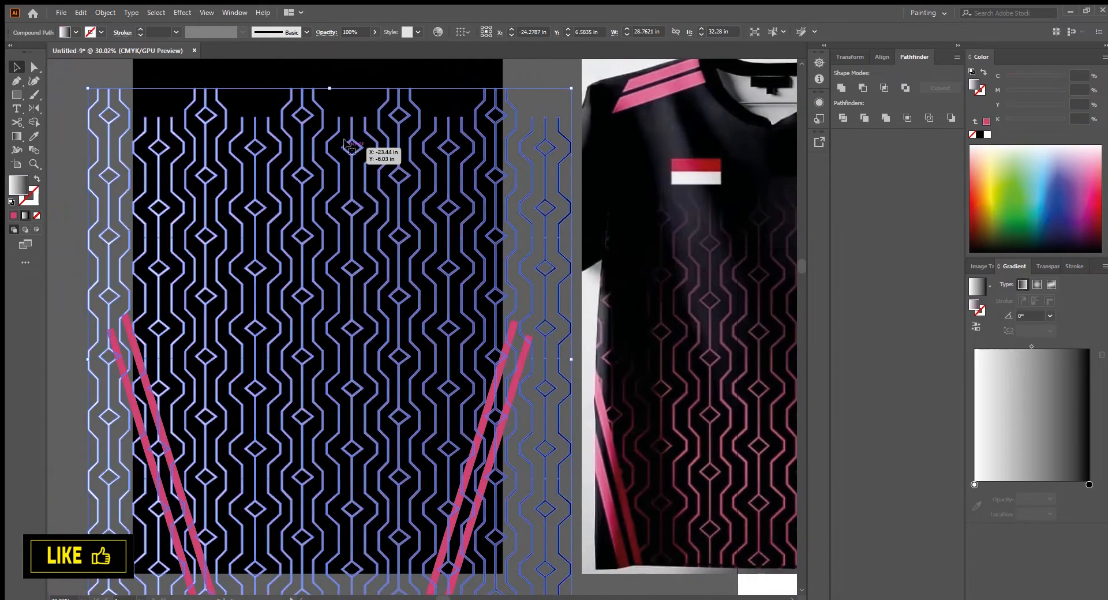
Run the pattern's gradient vertically at -90°, from the upper edge of the zigzags down to the rectangle's lower edge.
drag(345, 145, 339, 479)
key(ctrl+z)
scroll(341, 428, down, 3)
click(18, 137)
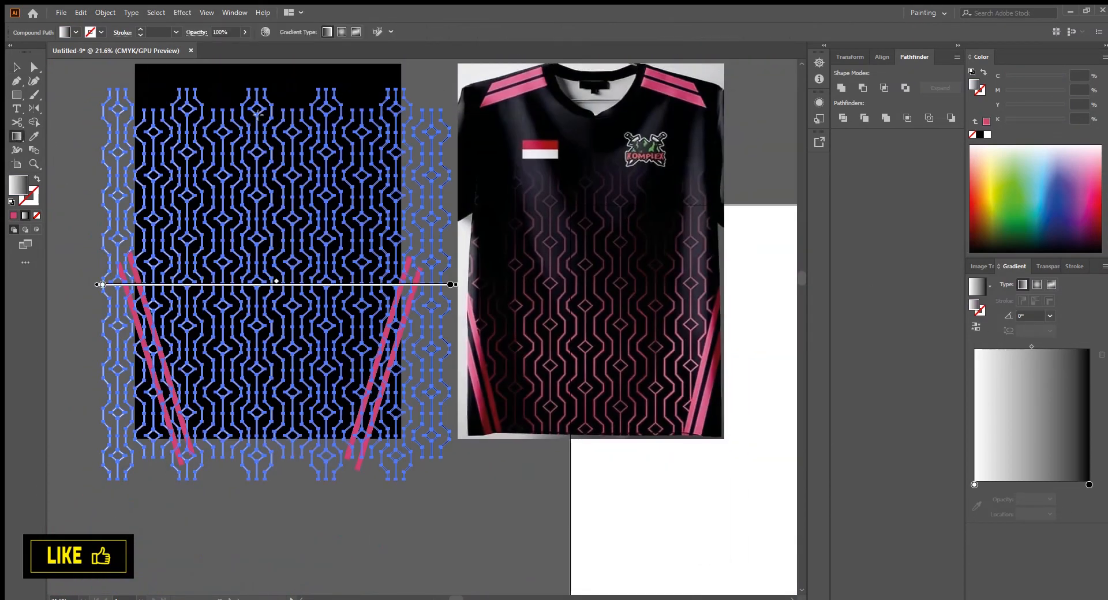
drag(280, 100, 280, 433)
Recolor the gradient's lower black stop with the pink sampled from the diagonal side stripes.
click(280, 433)
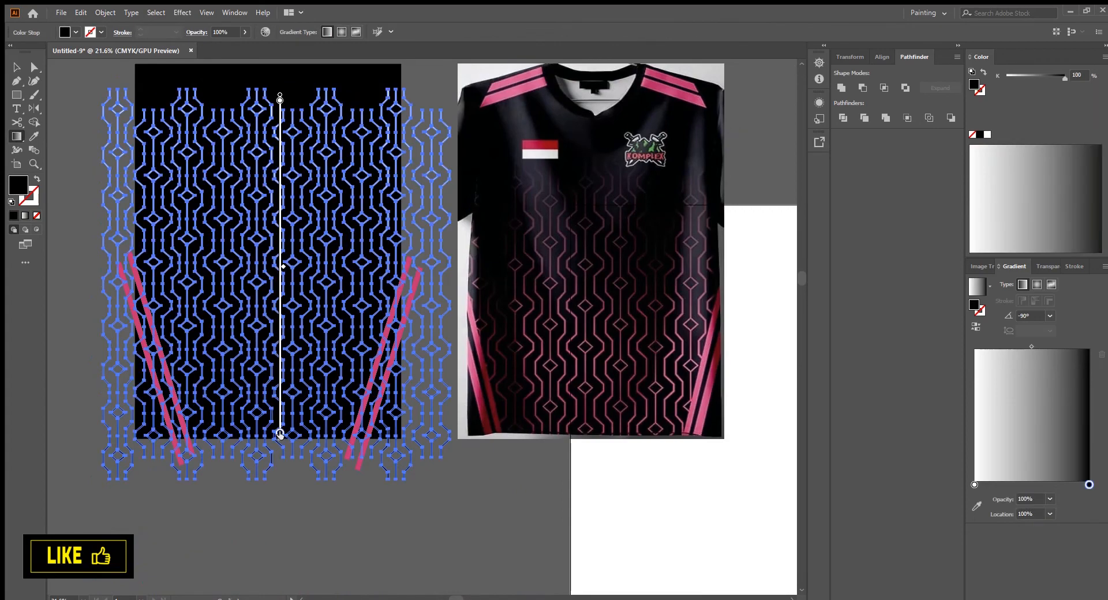
click(977, 506)
key(ctrl+space)
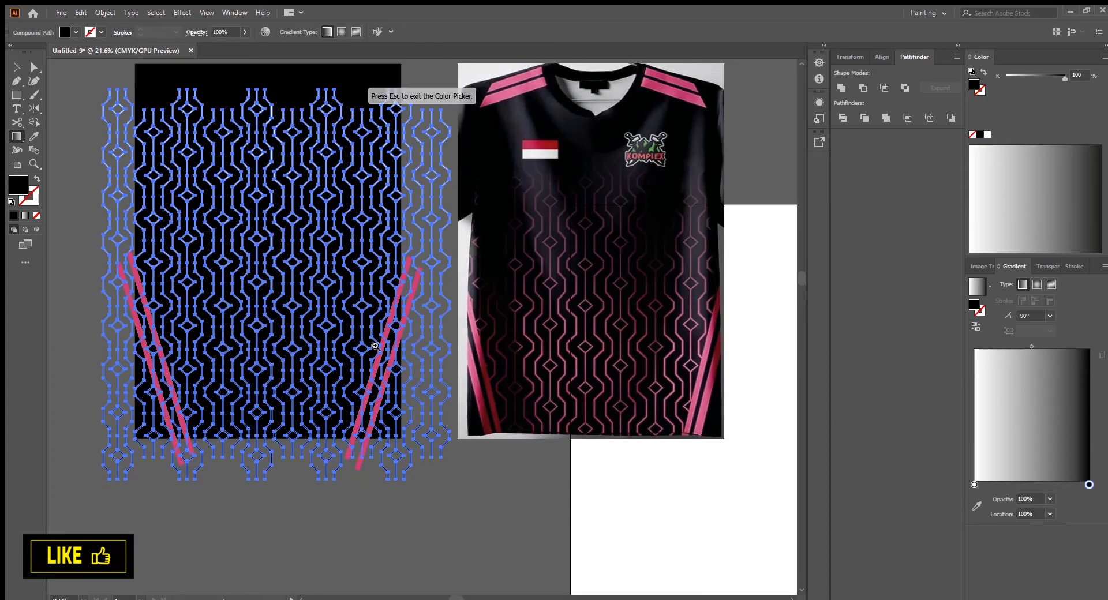
drag(375, 346, 542, 348)
click(977, 506)
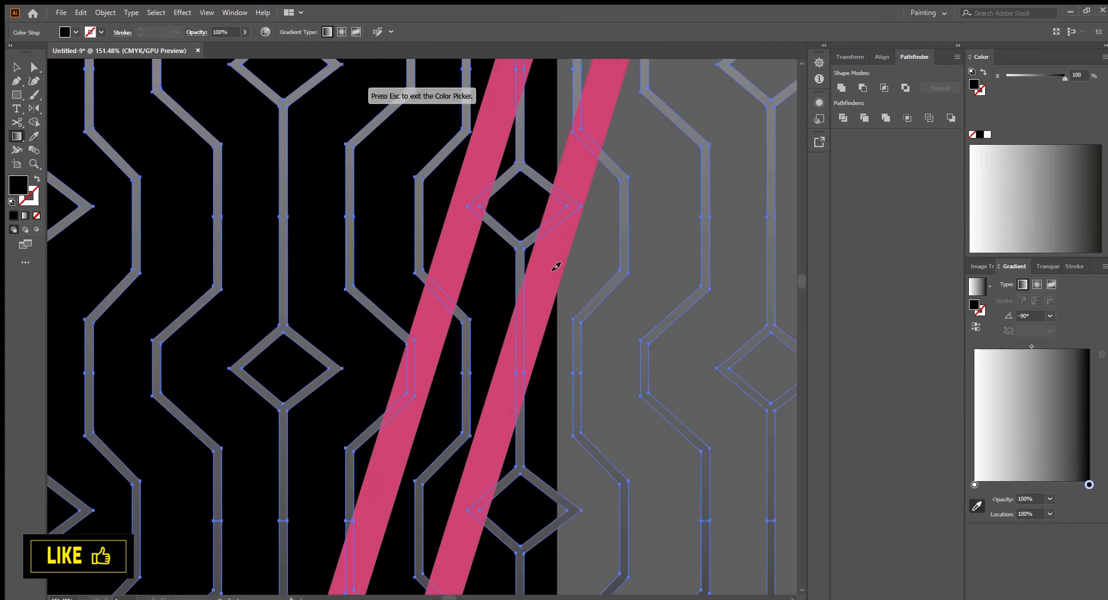
click(556, 267)
key(ctrl+space)
drag(566, 289, 425, 300)
key(space)
drag(421, 202, 439, 303)
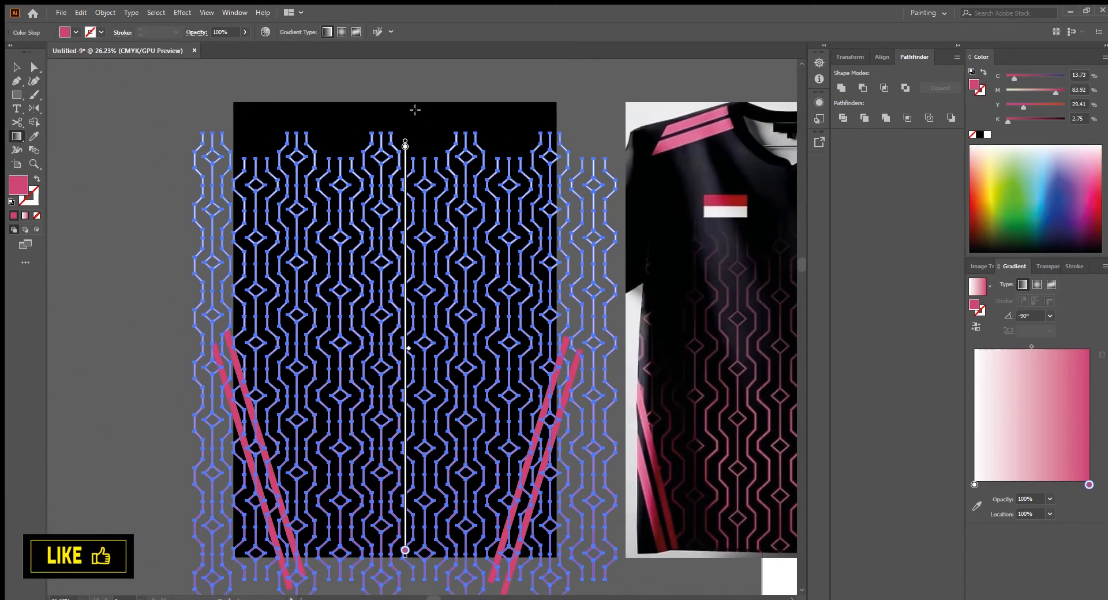
Change the gradient's upper white stop to black.
click(405, 144)
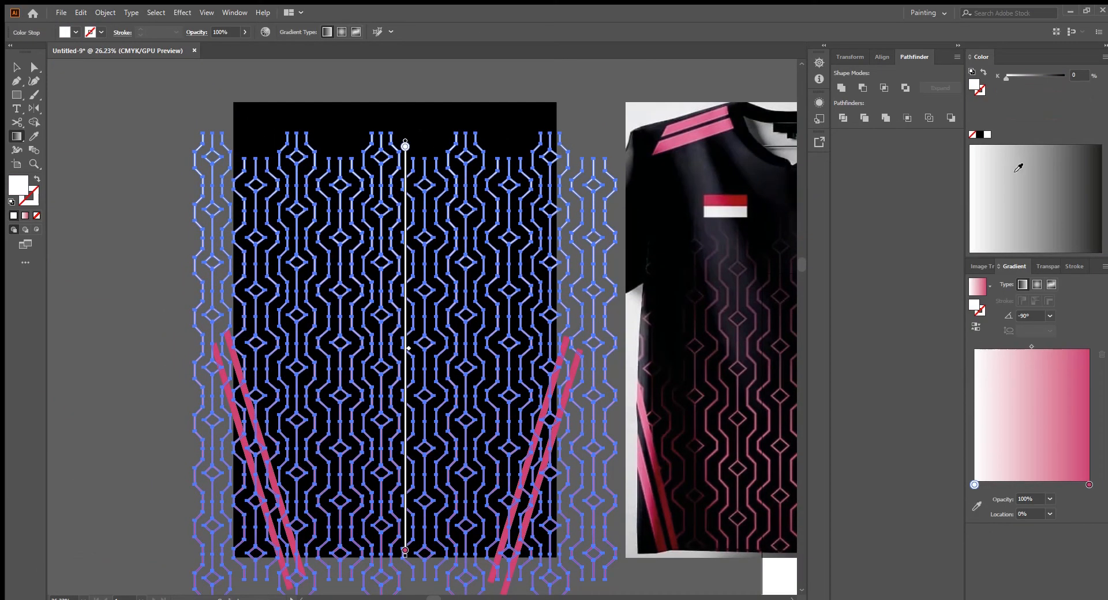
click(980, 135)
key(ctrl+space)
drag(423, 139, 396, 224)
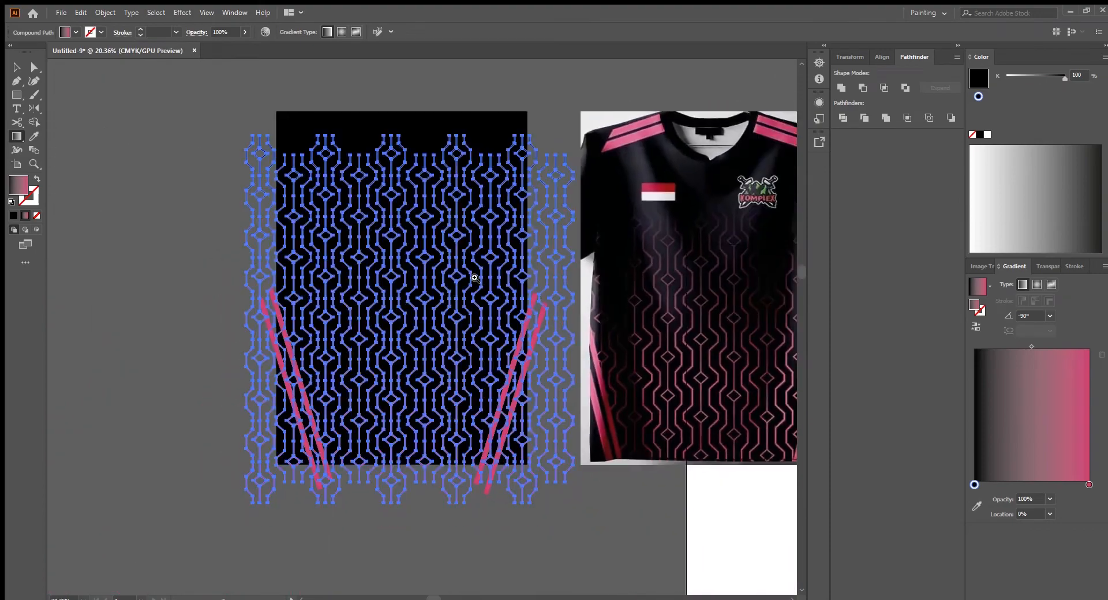
Shift the gradient's pink stop up to about the 49% location so the solid pink starts midway.
drag(474, 278, 500, 275)
key(space)
drag(482, 250, 443, 276)
key(ctrl+space)
mouse_move(433, 177)
mouse_down()
mouse_move(491, 225)
mouse_move(379, 202)
mouse_up()
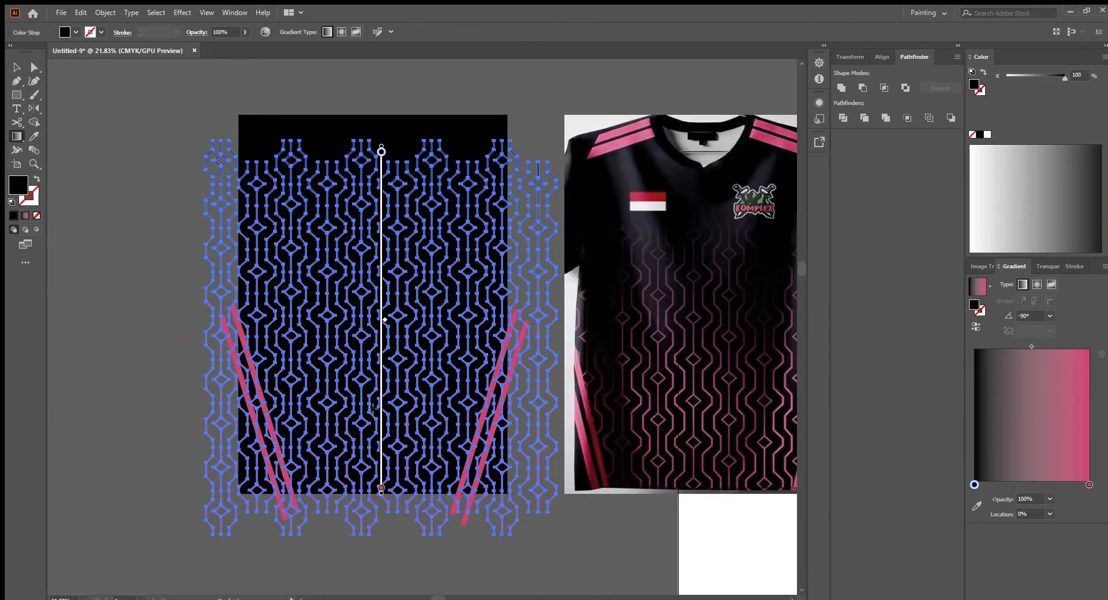
mouse_move(382, 354)
mouse_down()
mouse_move(378, 321)
mouse_move(460, 244)
mouse_move(354, 205)
mouse_move(433, 255)
mouse_up()
key(ctrl+space)
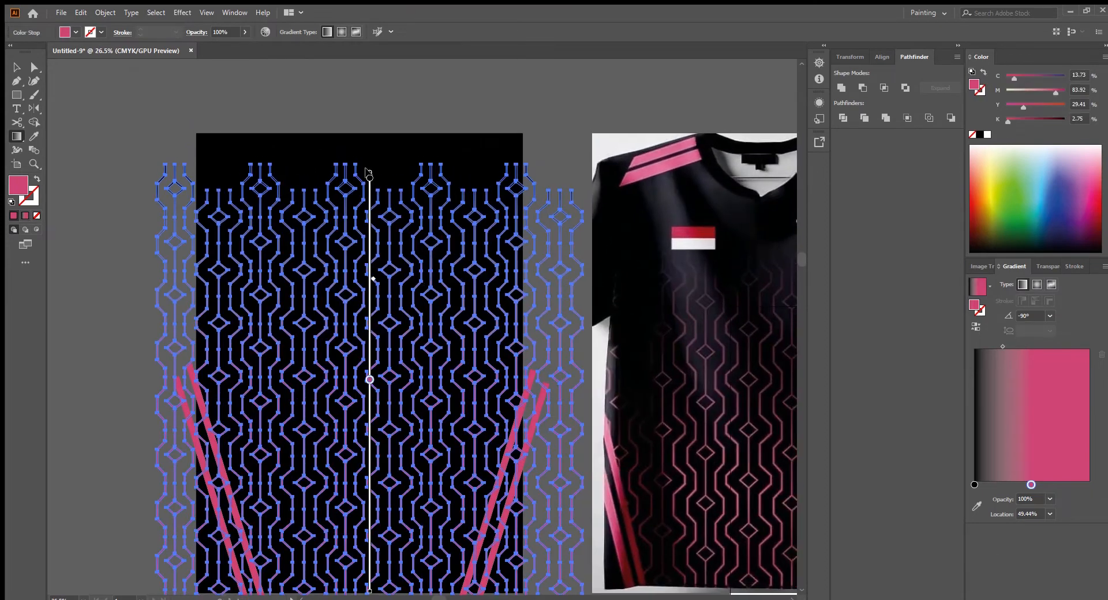
Set the gradient's upper black stop to C 100, M 100, Y 100, K 100 and deselect the pattern.
click(370, 175)
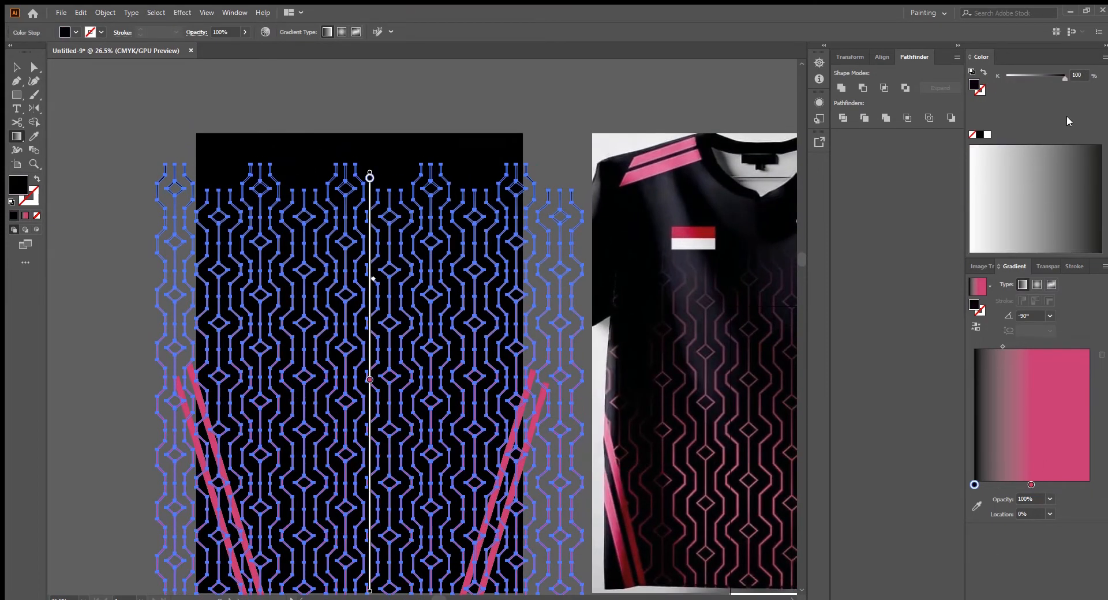
click(1019, 120)
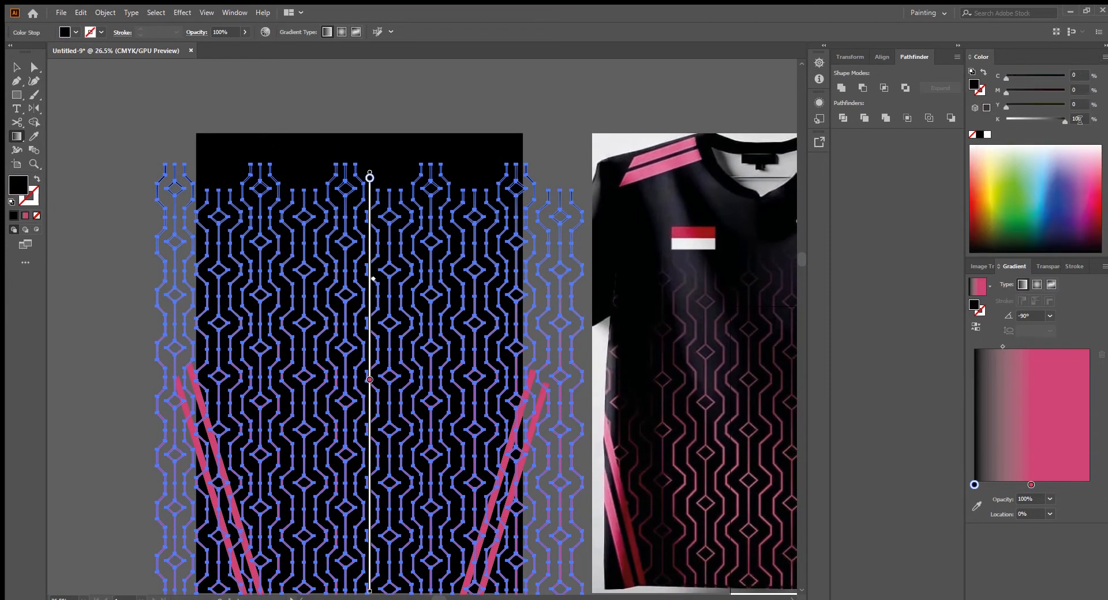
key(Tab)
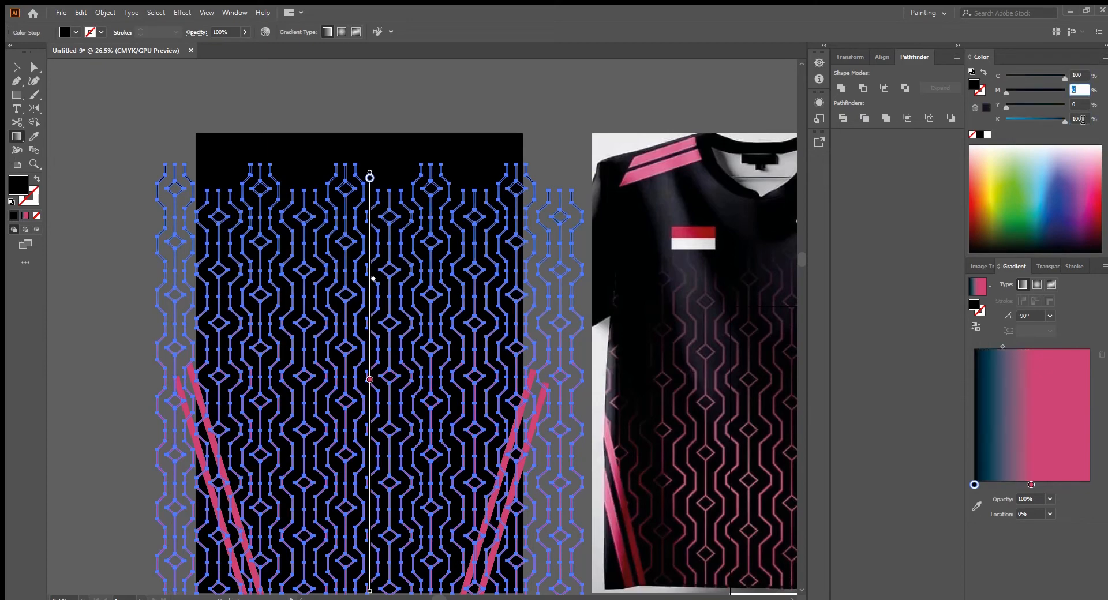
text(100)
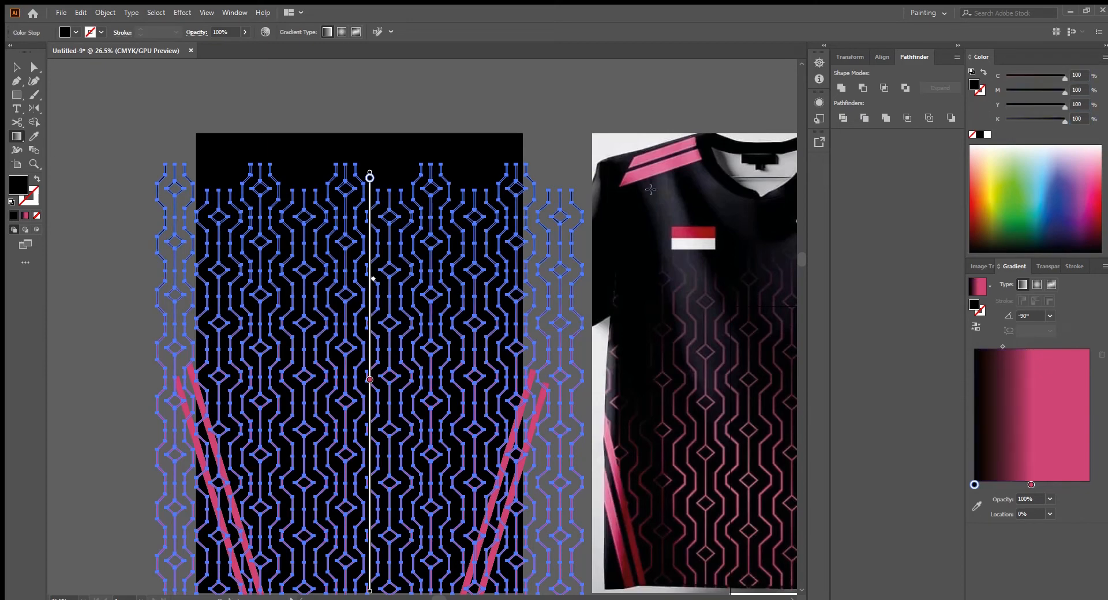
drag(390, 233, 342, 273)
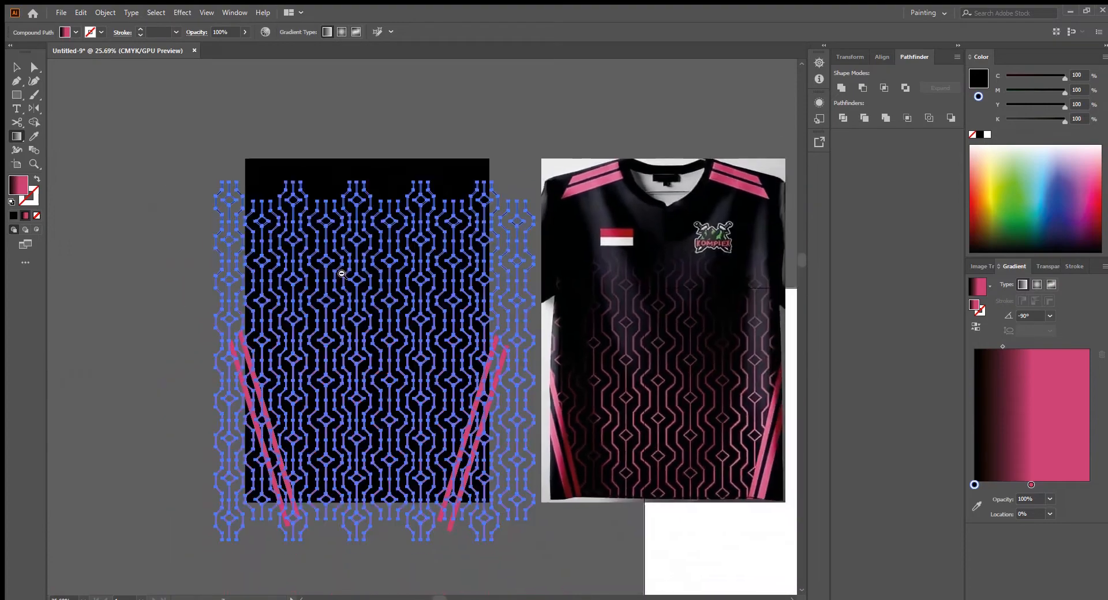
drag(375, 205, 343, 297)
click(16, 67)
click(75, 91)
Clip the black background, zigzag pattern and side stripes to the 22 × 31 in rectangle outline brought to the front.
click(358, 199)
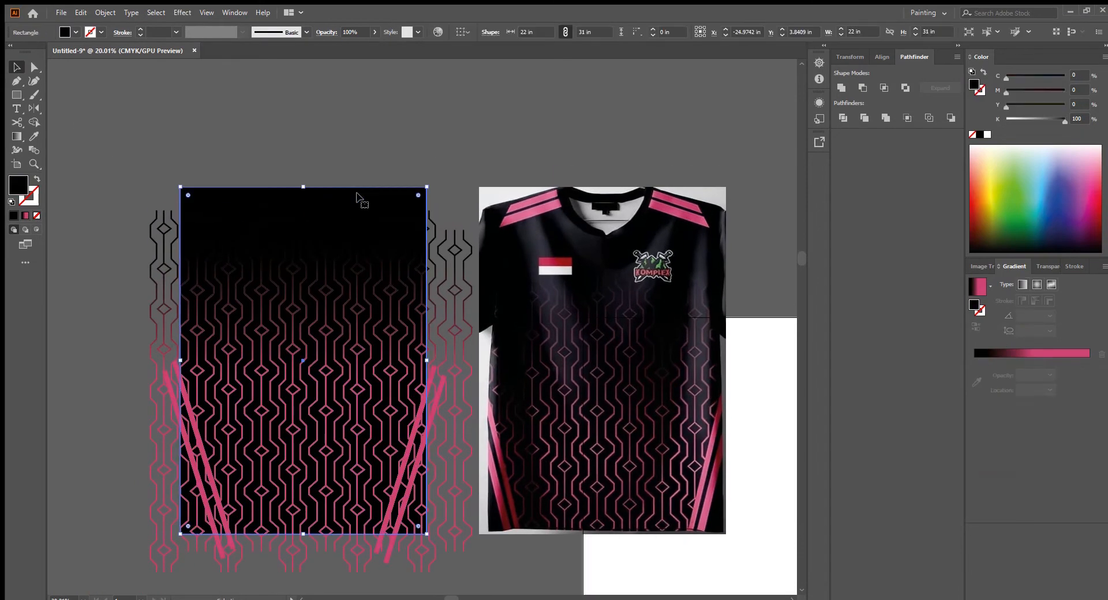
key(ctrl+shift+])
drag(314, 236, 181, 188)
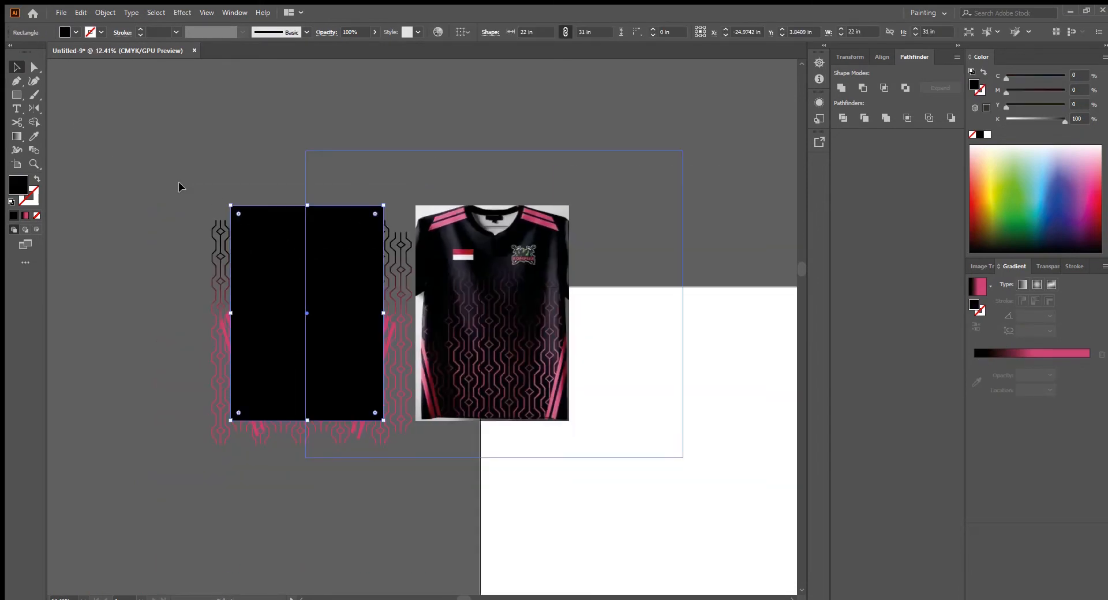
drag(379, 445, 304, 302)
key(ctrl+7)
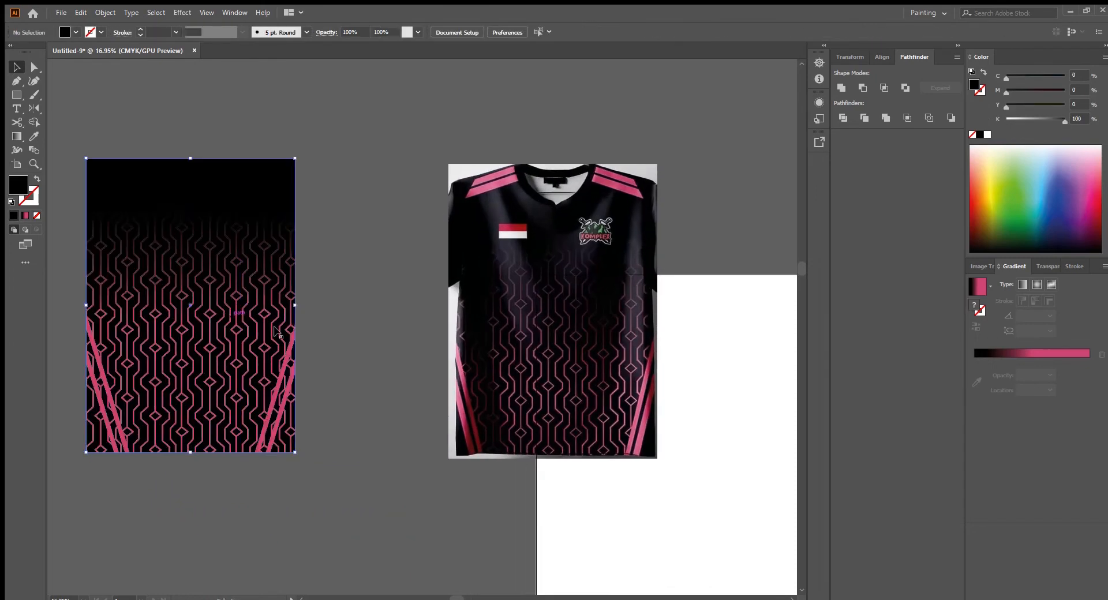
Copy the body and short sleeve pieces from FULL HATA.ai, close that file, and paste them into the jersey document.
scroll(394, 312, down, 2)
click(394, 308)
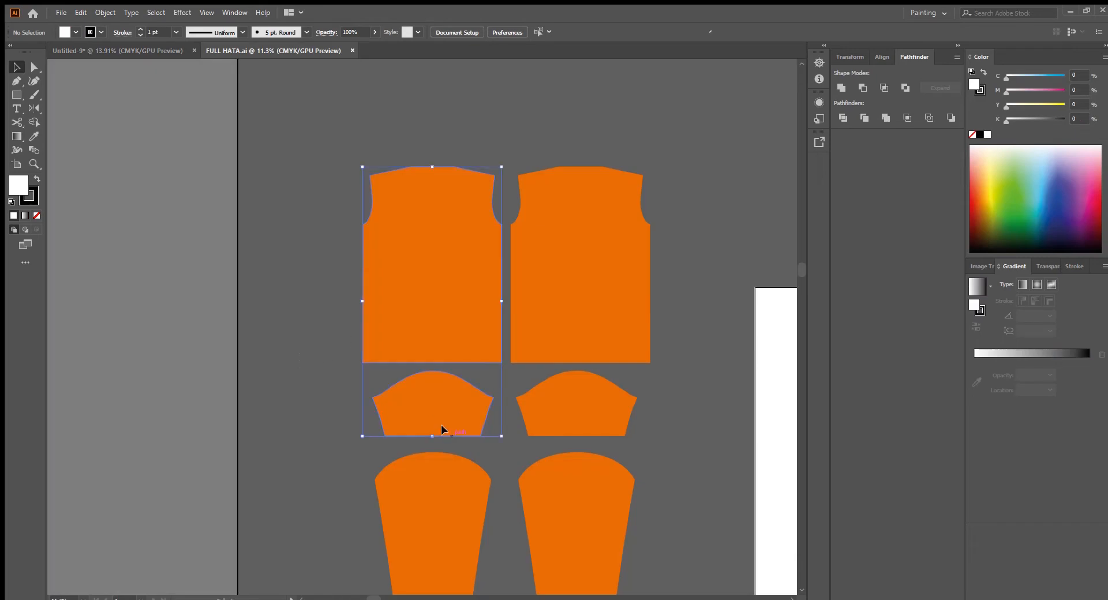
key(ctrl+c)
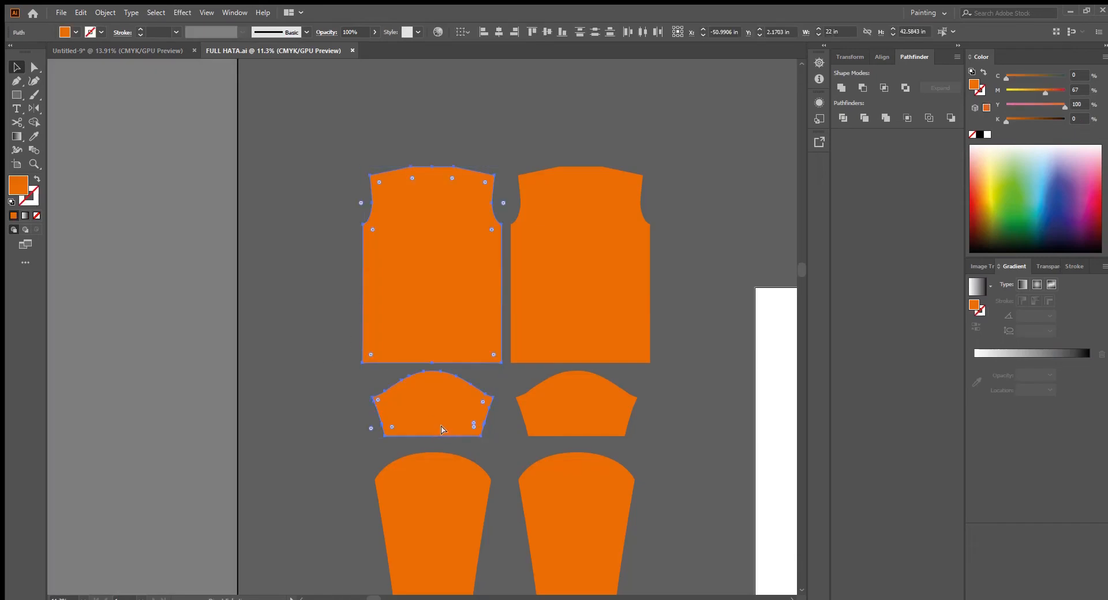
key(ctrl+w)
scroll(369, 391, up, 3)
drag(279, 399, 364, 339)
key(ctrl+v)
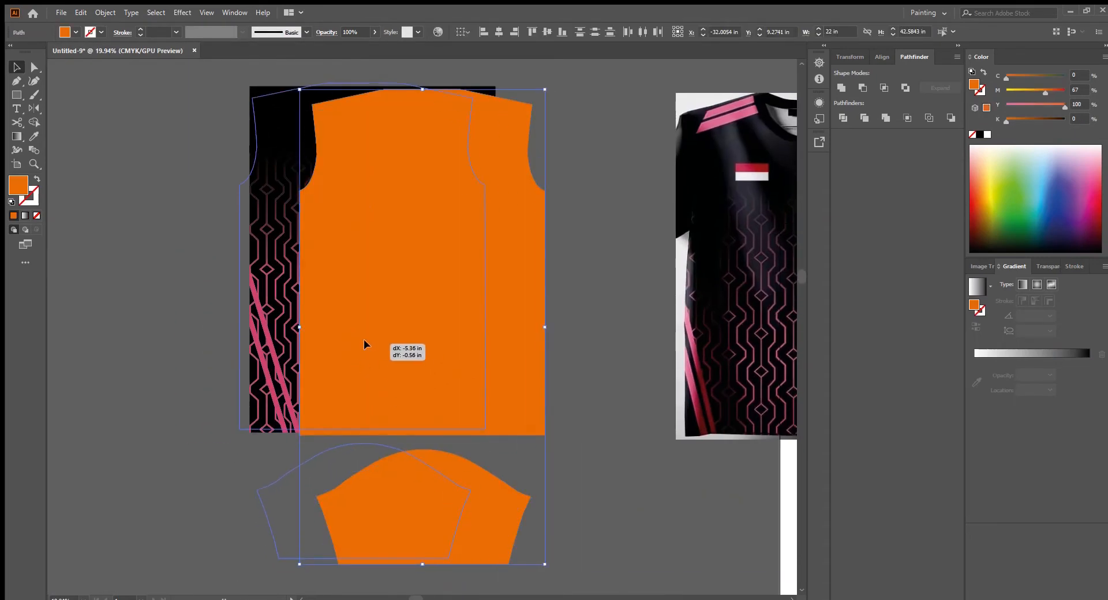
Try centering the orange body piece over the design and clipping the design to its outline.
scroll(349, 331, down, 3)
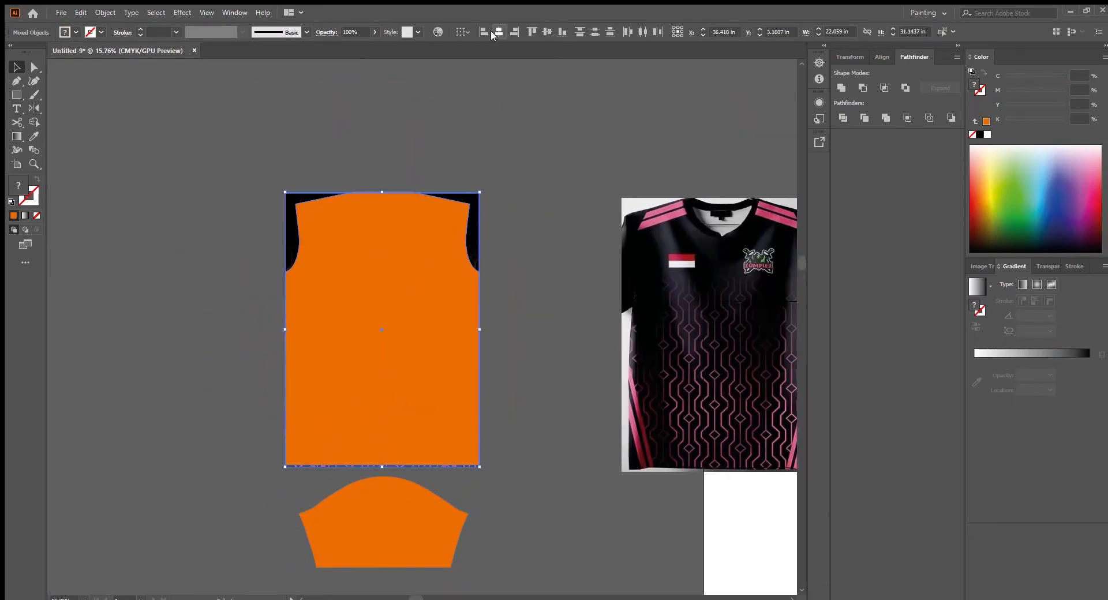
key(ctrl+7)
click(515, 358)
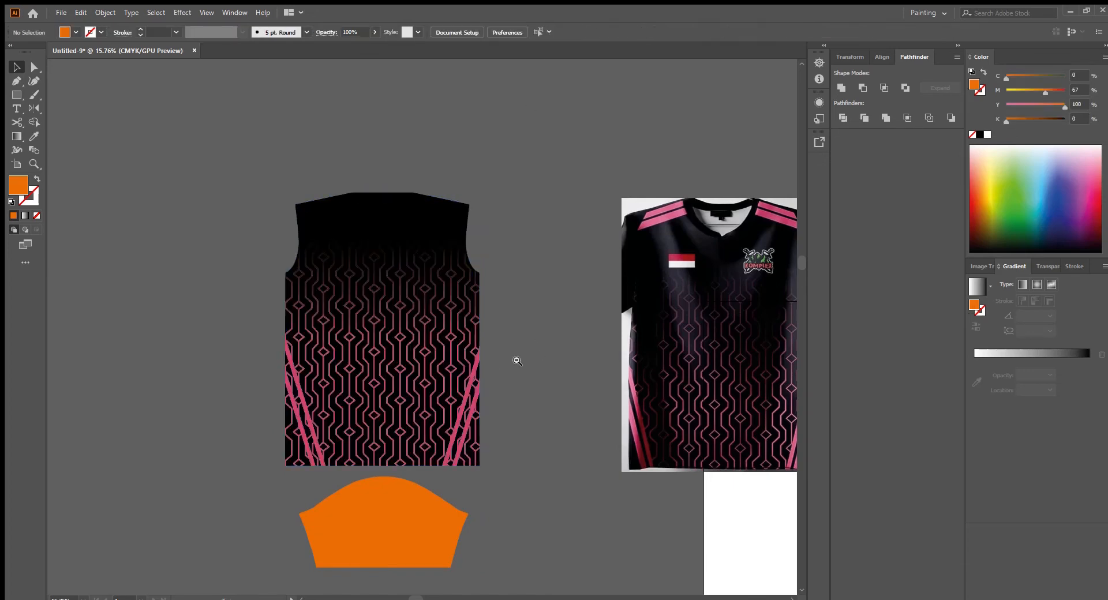
scroll(534, 366, down, 2)
drag(463, 363, 416, 335)
drag(592, 294, 678, 290)
key(ctrl+z)
key(ctrl+z)
key(ctrl+z)
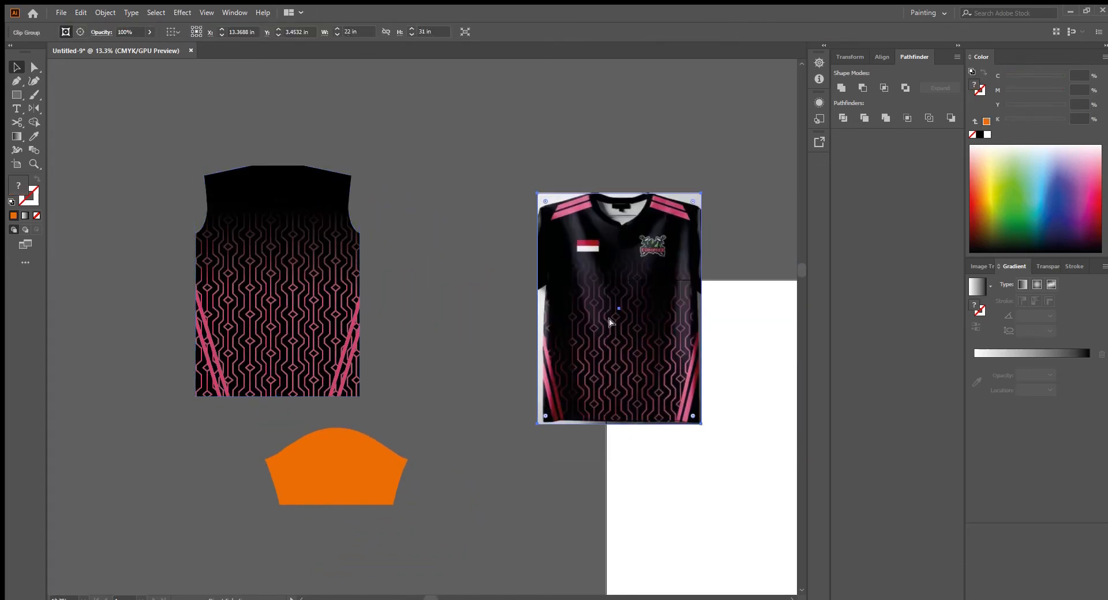
Delete the orange body piece, keeping the rectangular design and the sleeve piece.
click(365, 292)
key(Delete)
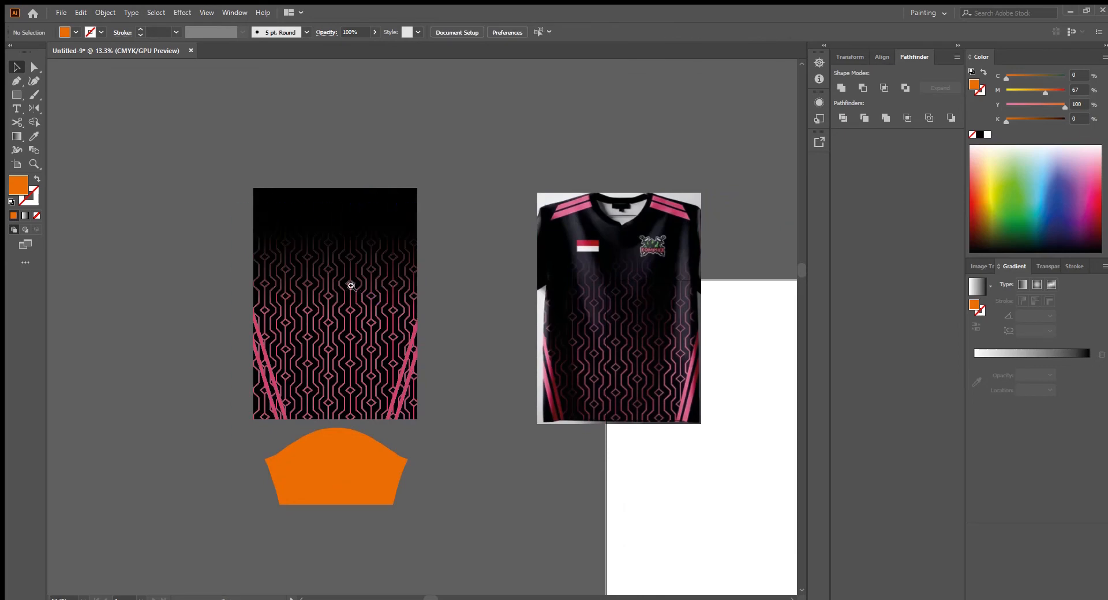
scroll(361, 282, up, 3)
drag(362, 275, 431, 332)
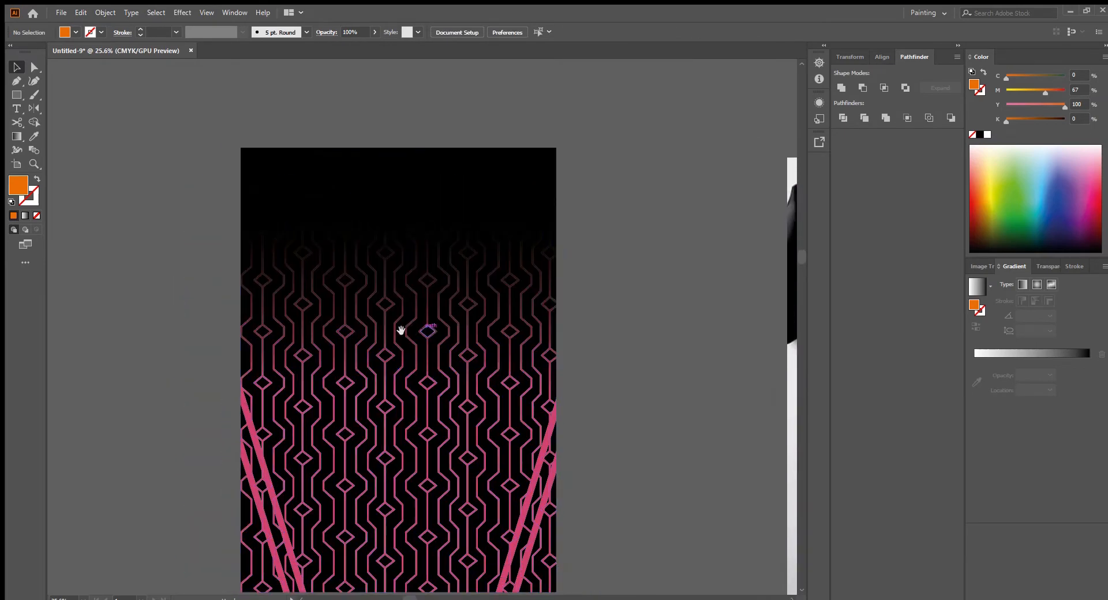
Undo the deletion of the orange body piece and clip the design to its outline.
key(ctrl+z)
key(ctrl+z)
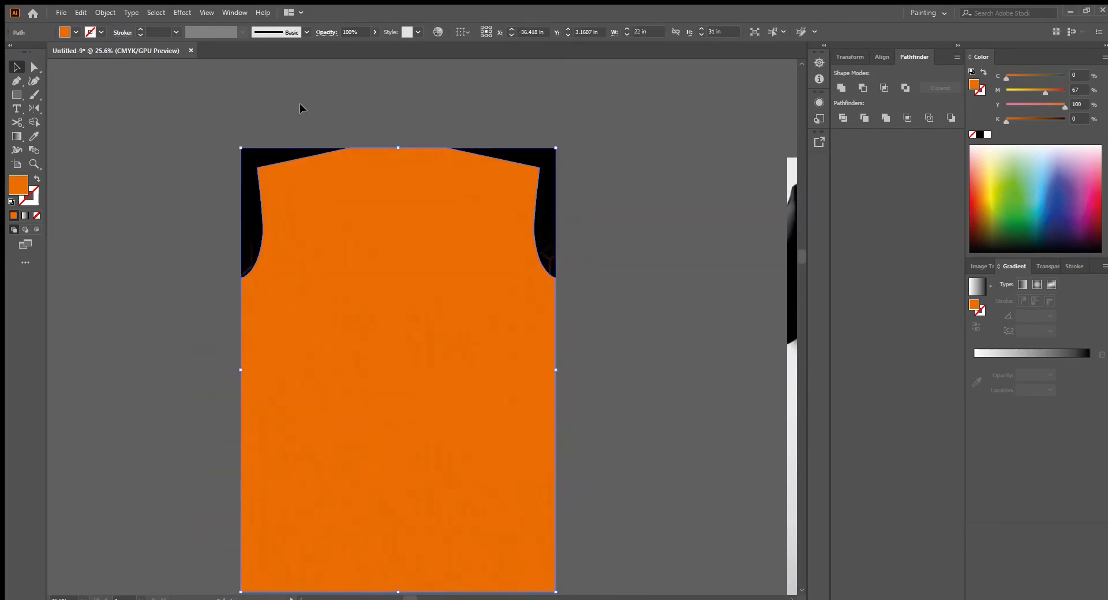
drag(300, 103, 393, 275)
key(ctrl+7)
scroll(427, 340, down, 3)
drag(536, 443, 447, 391)
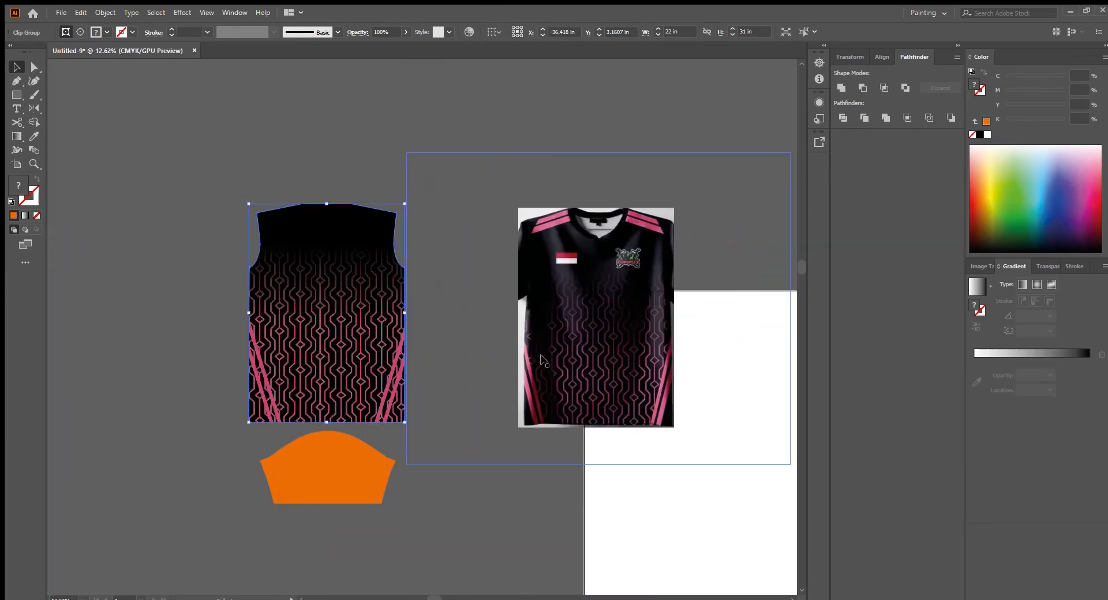
Move the reference photo farther from the design and fill the sleeve piece with black.
drag(567, 322, 630, 326)
click(299, 464)
click(980, 134)
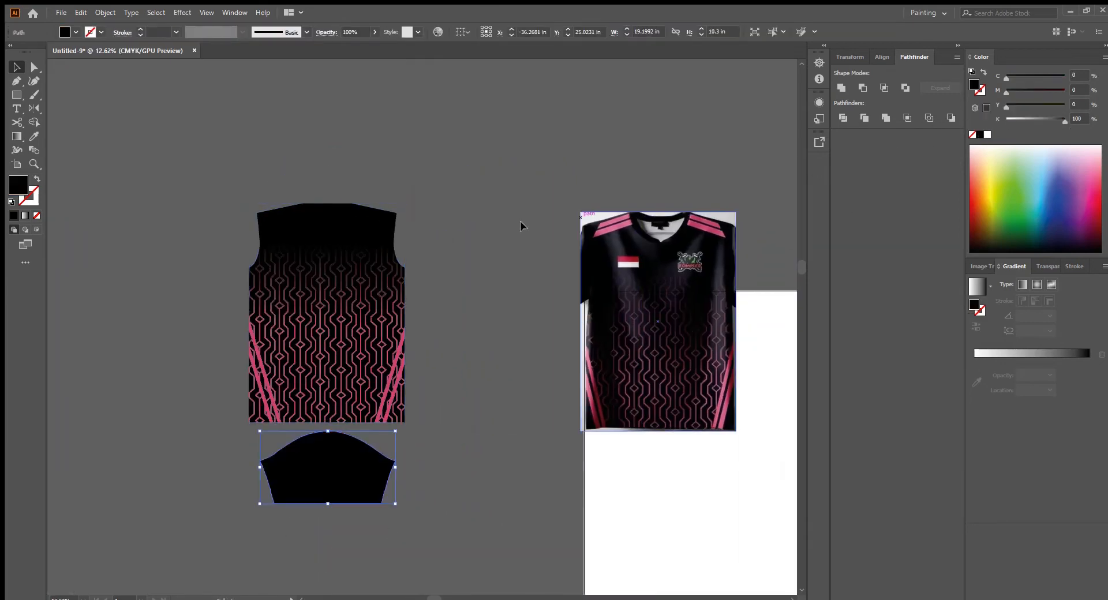
click(522, 228)
Paste another copy of the orange body and sleeve pieces in the space beside the clipped design.
drag(363, 279, 437, 320)
click(403, 269)
click(519, 301)
key(ctrl+v)
scroll(504, 368, down, 5)
drag(472, 353, 574, 467)
click(552, 289)
Draw an open four-point path across the upper body with the Pen tool, running parallel to the shoulder and neck edges.
scroll(389, 294, up, 5)
drag(455, 361, 477, 390)
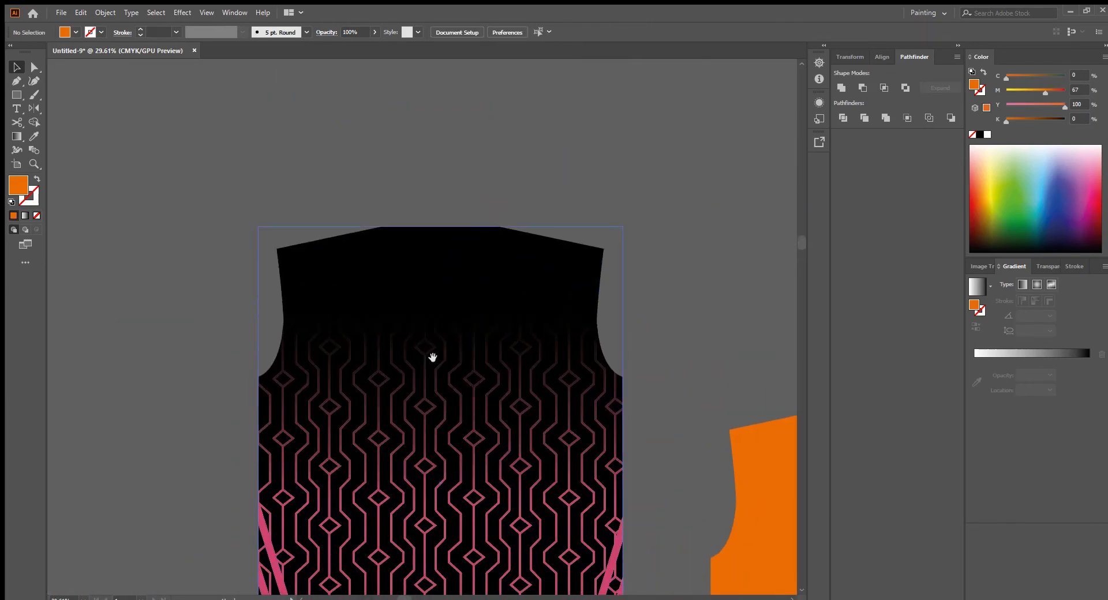
scroll(378, 243, up, 3)
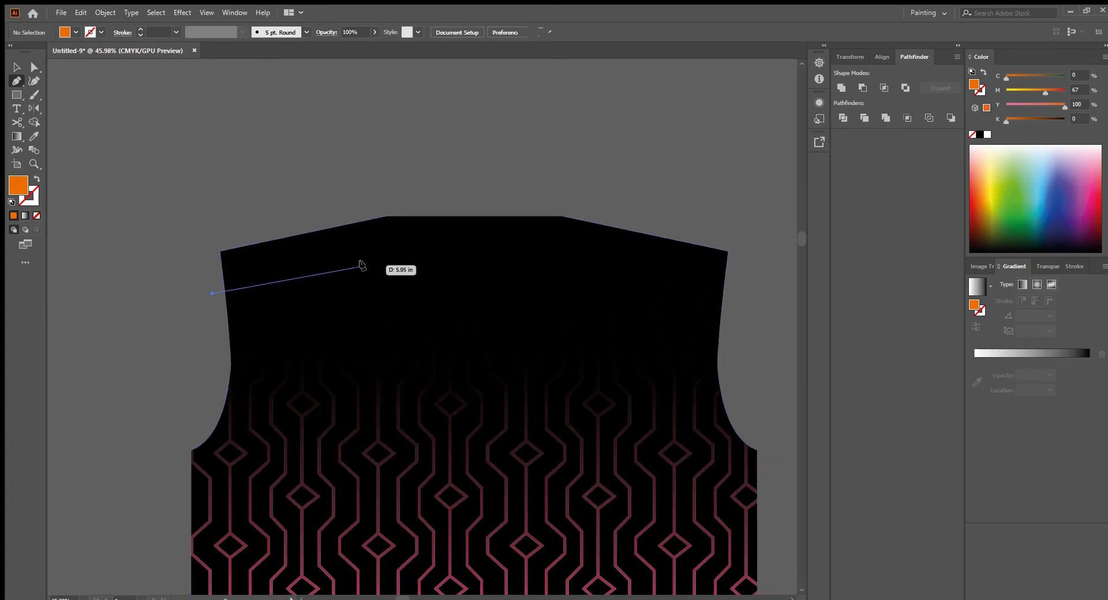
drag(386, 247, 393, 247)
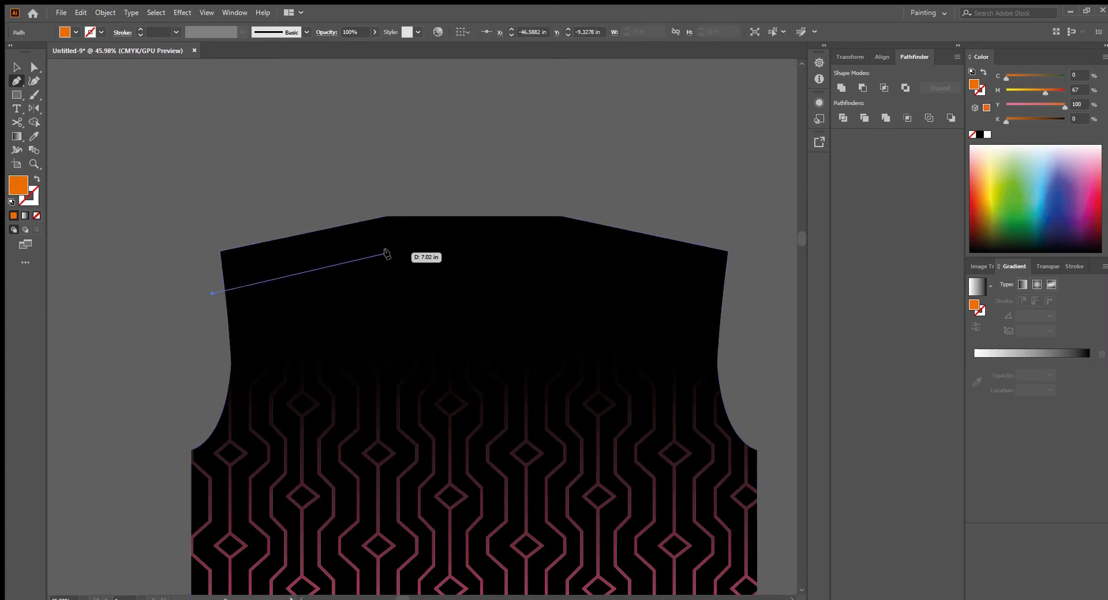
click(388, 250)
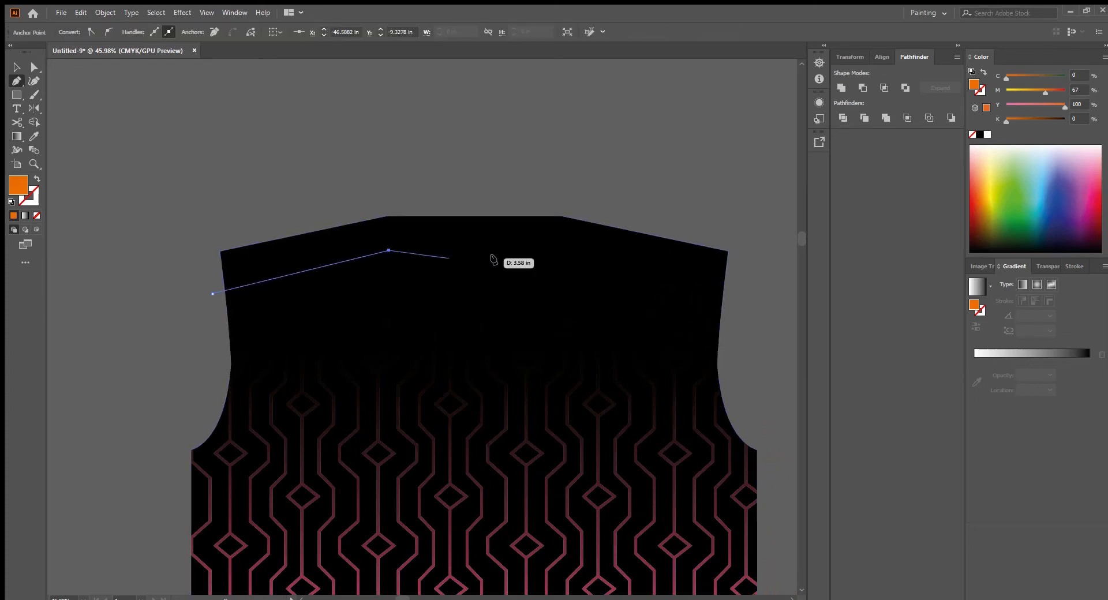
click(554, 250)
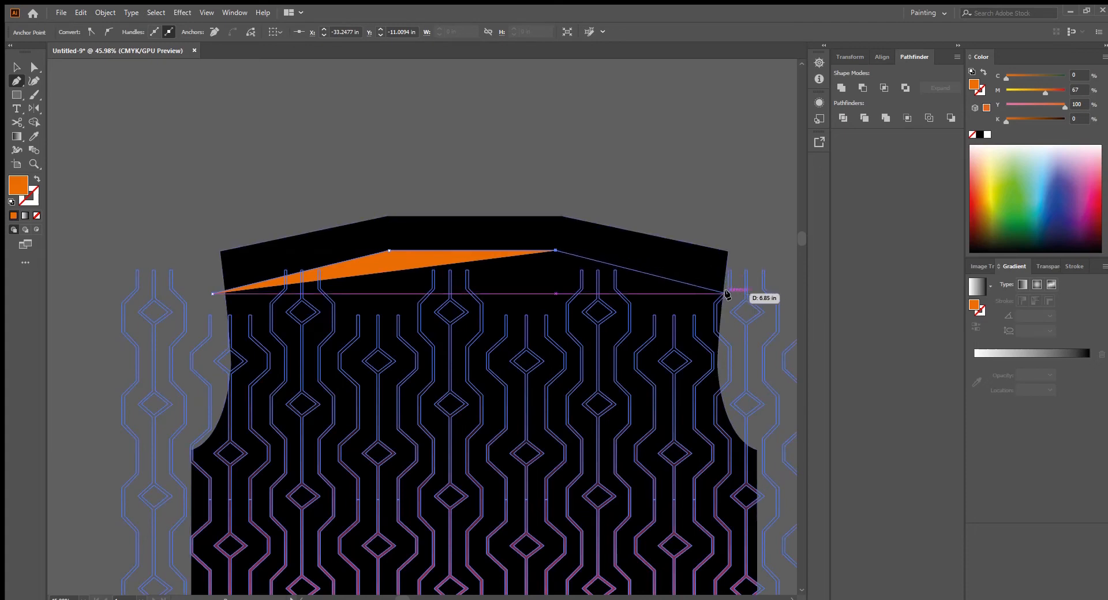
click(725, 293)
Apply the side stripes' pink to the shoulder path with the Eyedropper.
click(16, 67)
scroll(347, 379, down, 3)
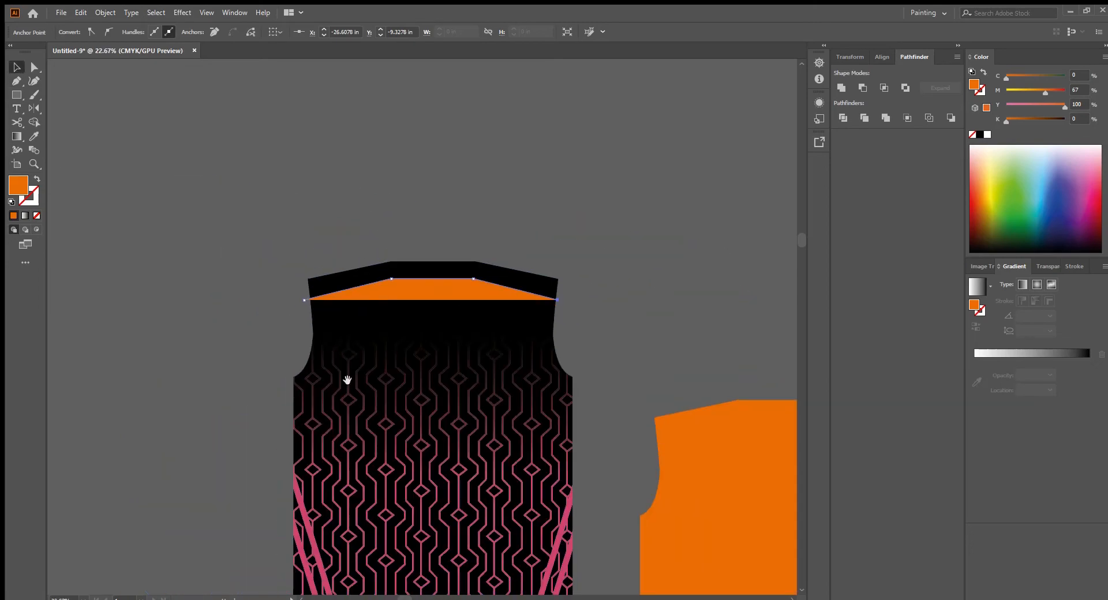
scroll(543, 358, up, 5)
drag(543, 358, 499, 444)
key(i)
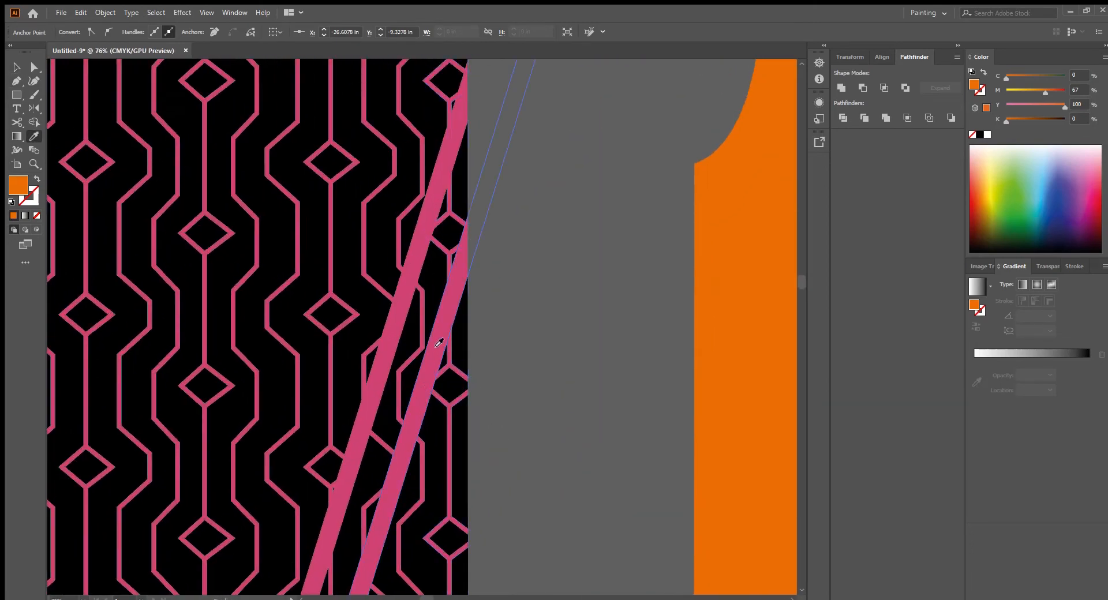
scroll(450, 347, down, 2)
drag(213, 313, 366, 469)
scroll(244, 268, up, 2)
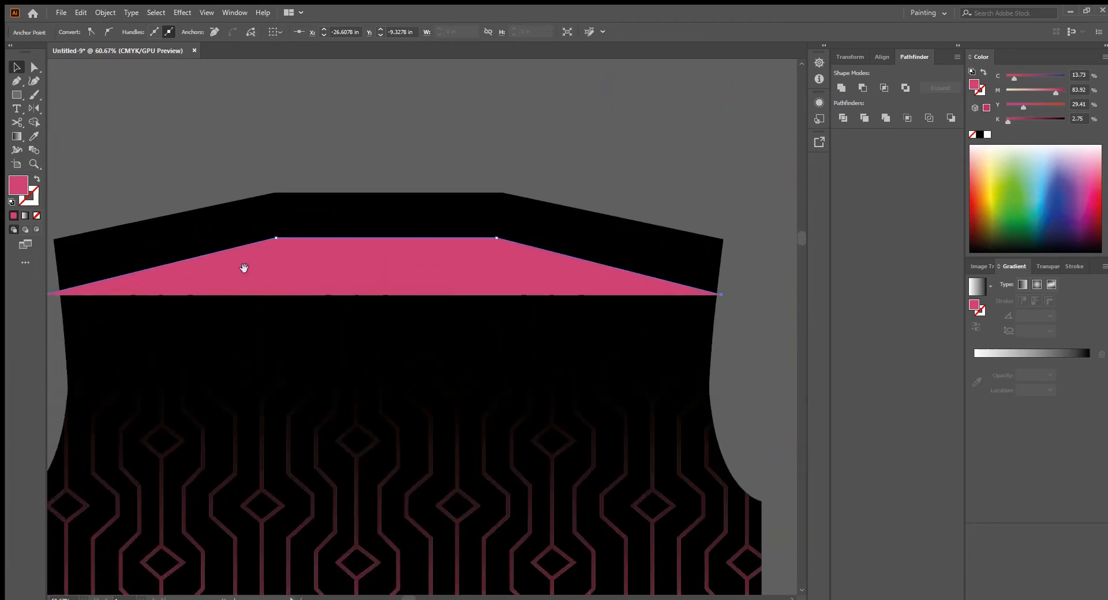
Swap the shoulder path's pink fill to its stroke and set the stroke weight to 29 pt.
click(36, 181)
click(209, 123)
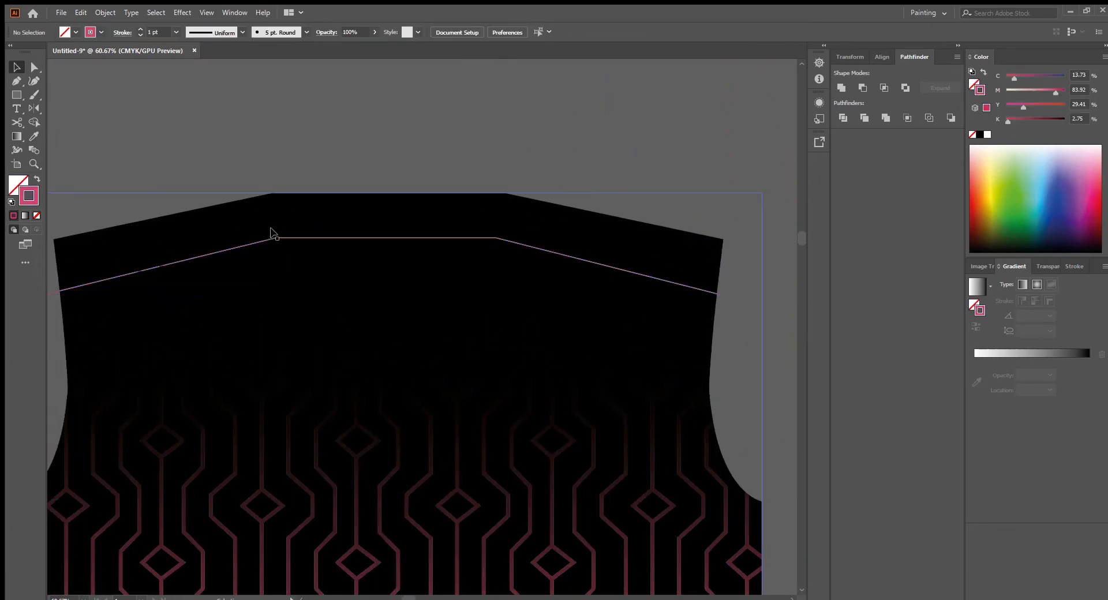
click(274, 237)
click(138, 27)
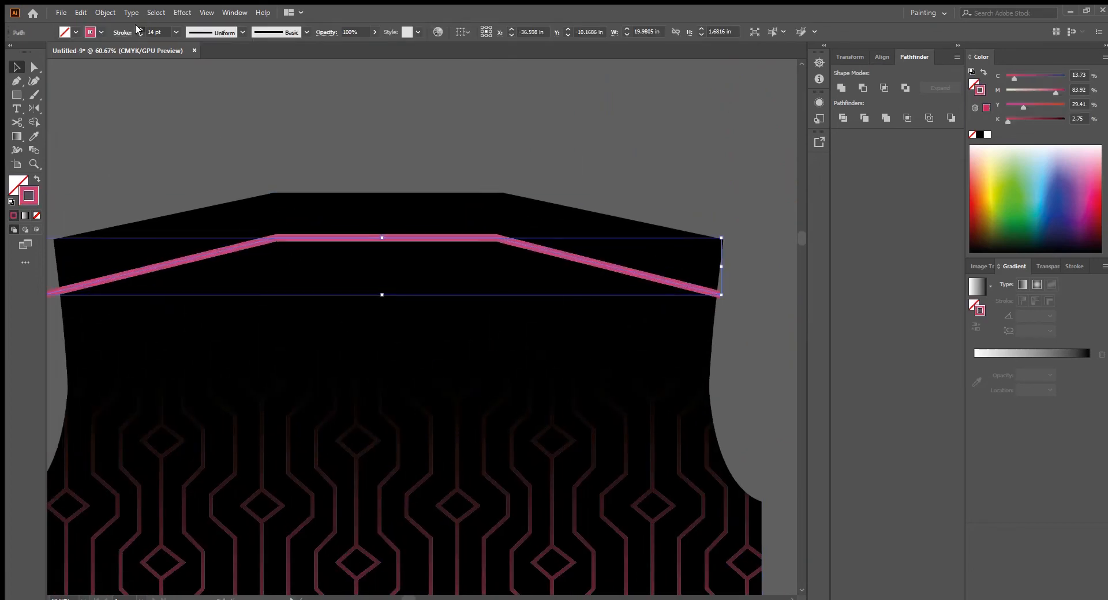
click(138, 27)
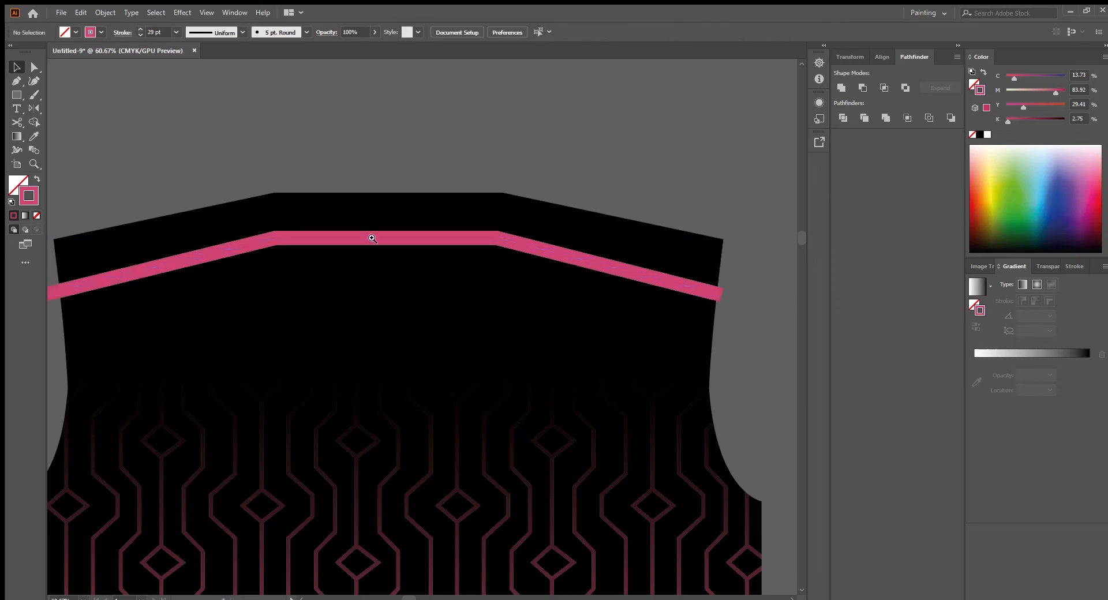
Duplicate the shoulder stripe just below the first one and outline the strokes of both stripes.
scroll(371, 241, up, 2)
drag(409, 239, 405, 277)
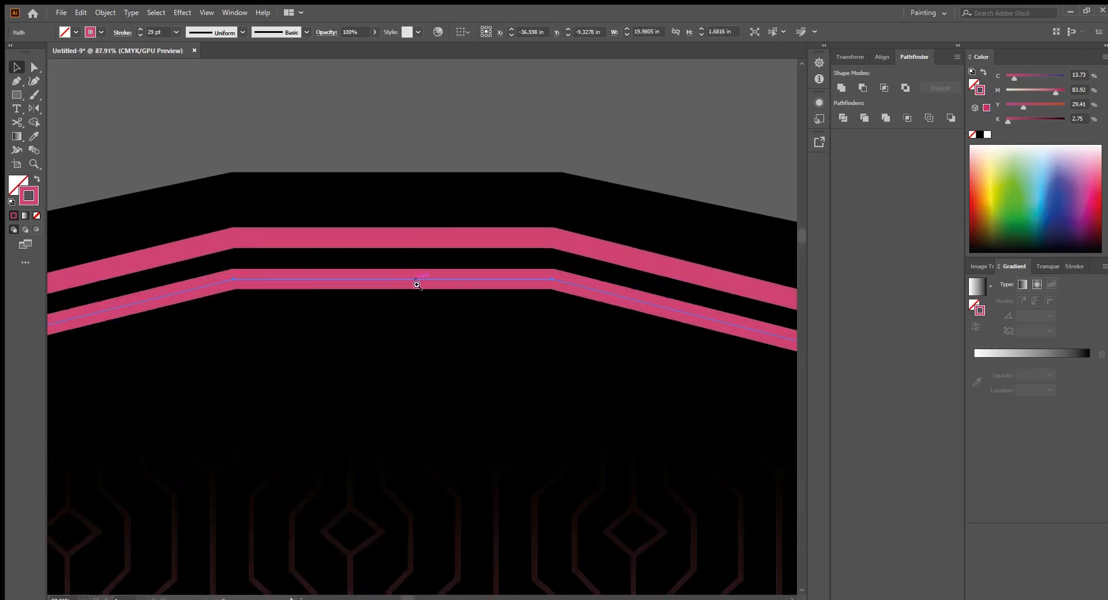
scroll(346, 171, down, 3)
scroll(347, 171, up, 1)
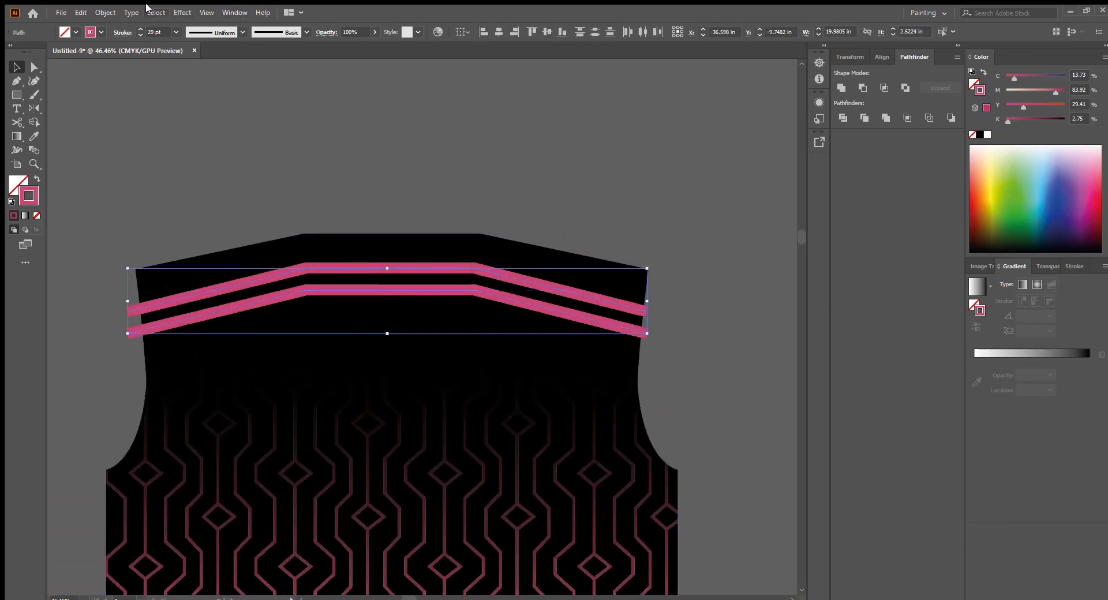
key(alt+o)
key(p)
key(u)
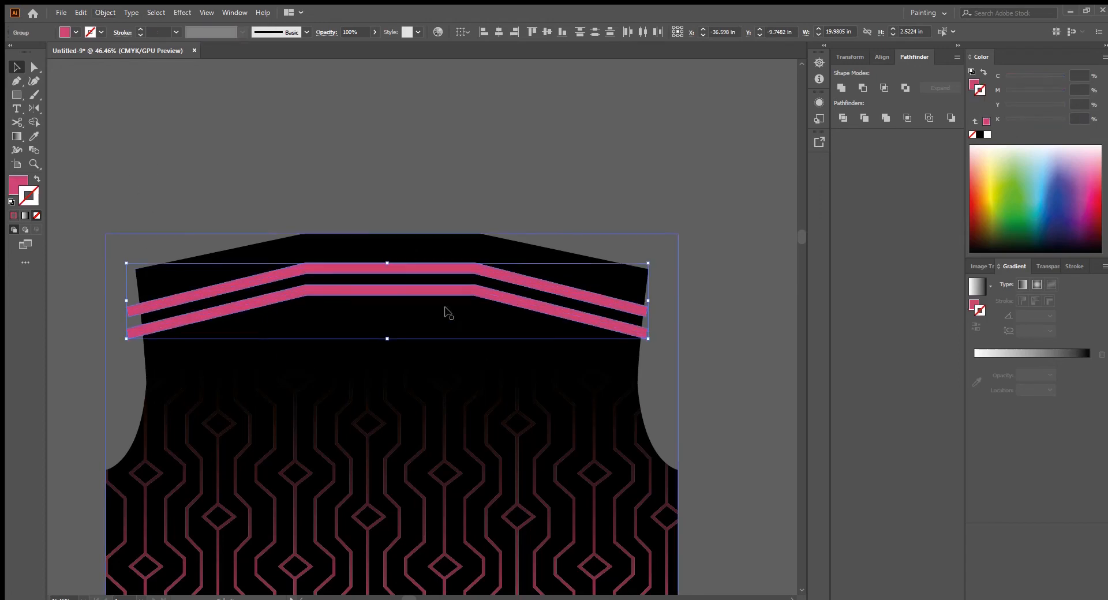
Place the orange body piece over the striped design and bring it to the front.
scroll(445, 312, down, 3)
drag(406, 289, 374, 262)
key(ctrl+shift+a)
scroll(505, 321, down, 2)
mouse_move(542, 350)
mouse_down()
mouse_move(456, 306)
mouse_move(469, 303)
mouse_up()
drag(602, 438, 339, 334)
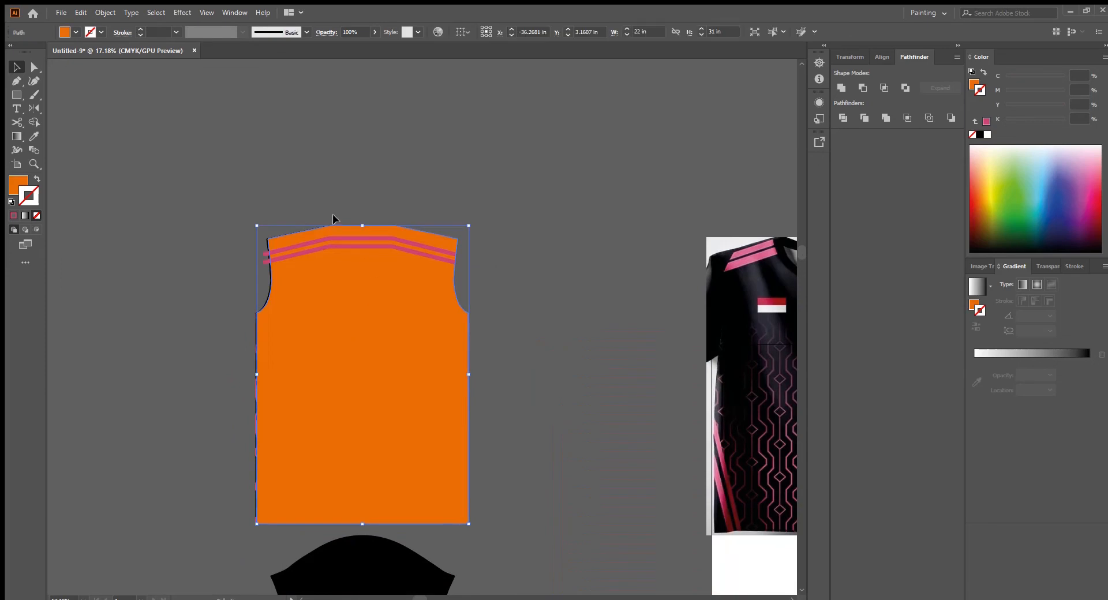
scroll(332, 272, up, 2)
key(ctrl+shift+])
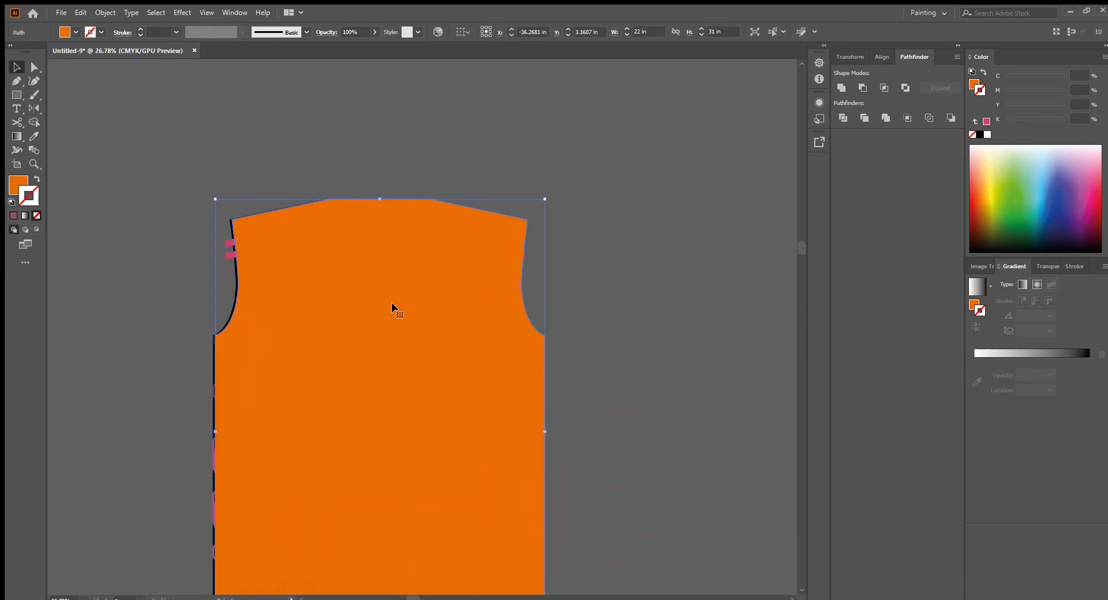
Align the orange body piece, the shoulder stripes and the design horizontally by their centers.
click(321, 143)
drag(196, 199, 300, 269)
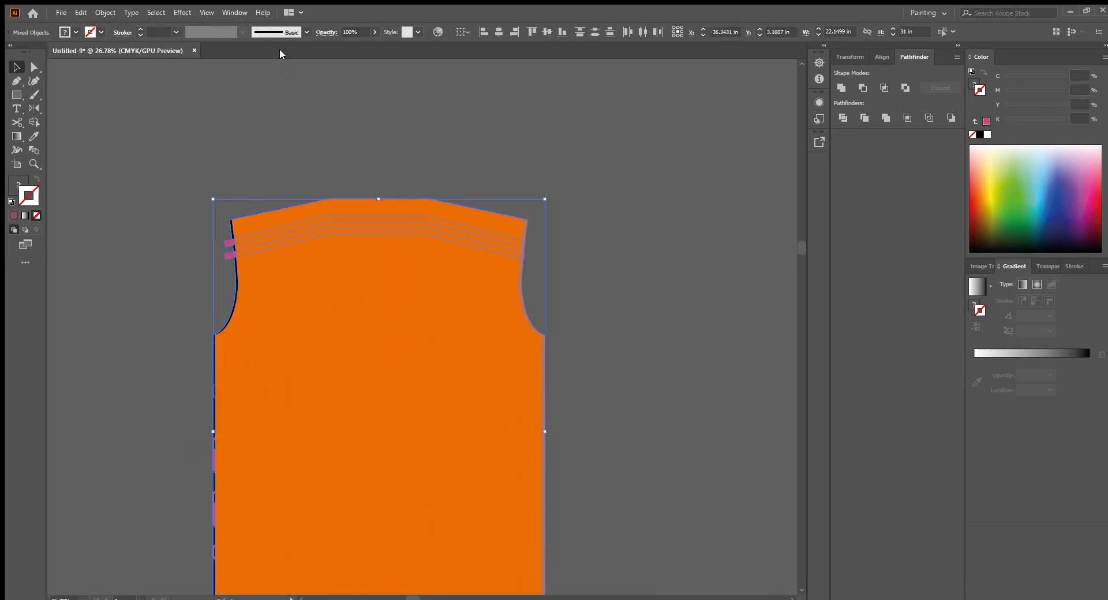
click(483, 32)
scroll(508, 290, down, 2)
Move the shoulder stripes up about 0.17 in and clip them with the design to the orange body outline.
click(542, 266)
scroll(567, 313, up, 6)
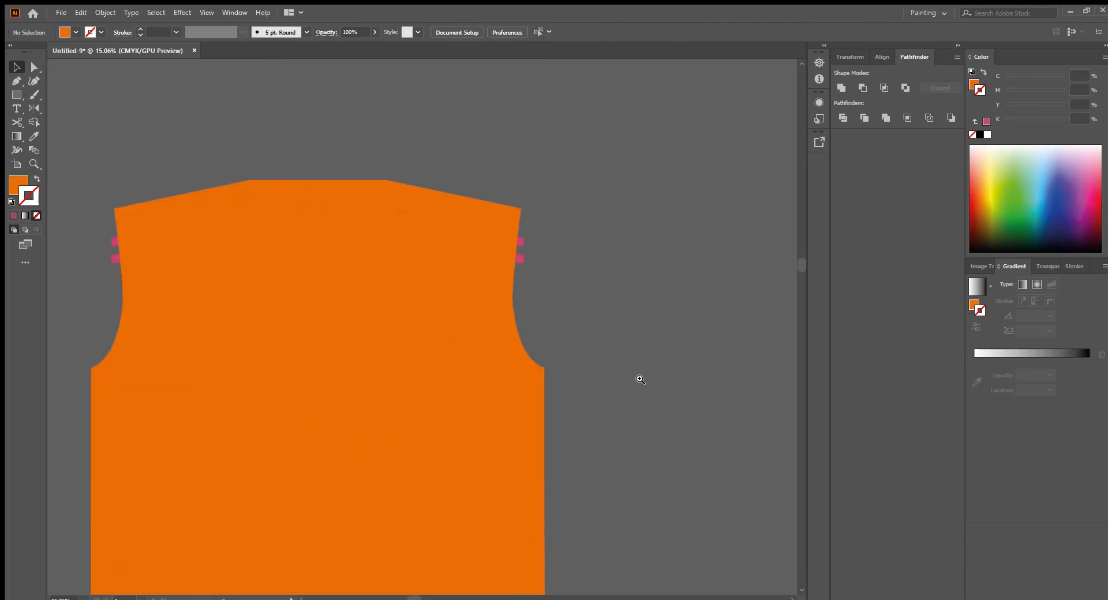
click(558, 324)
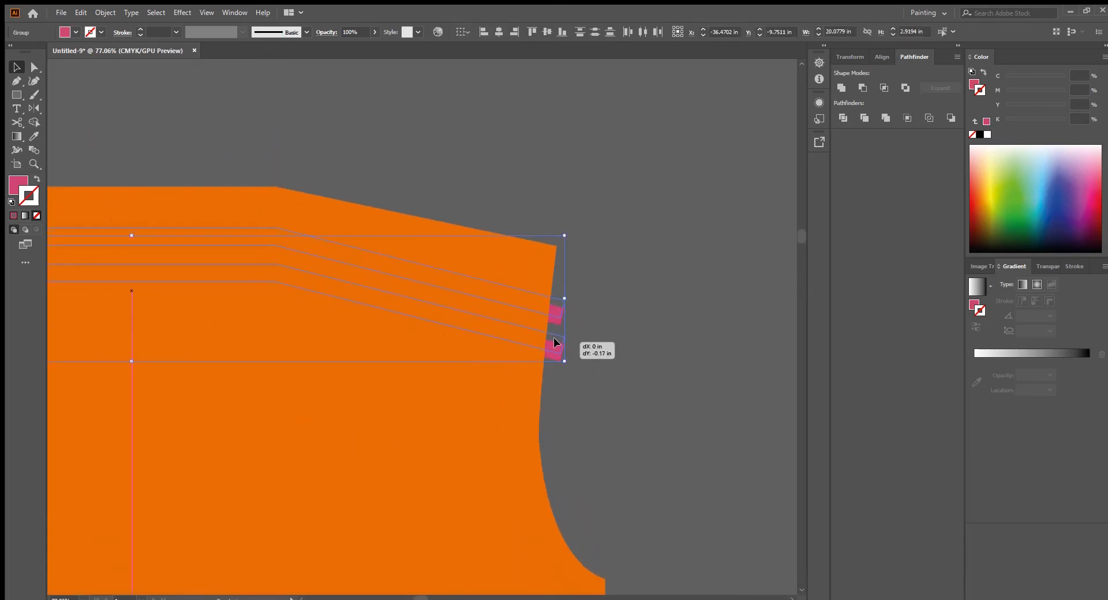
scroll(666, 319, down, 5)
shift+click(504, 427)
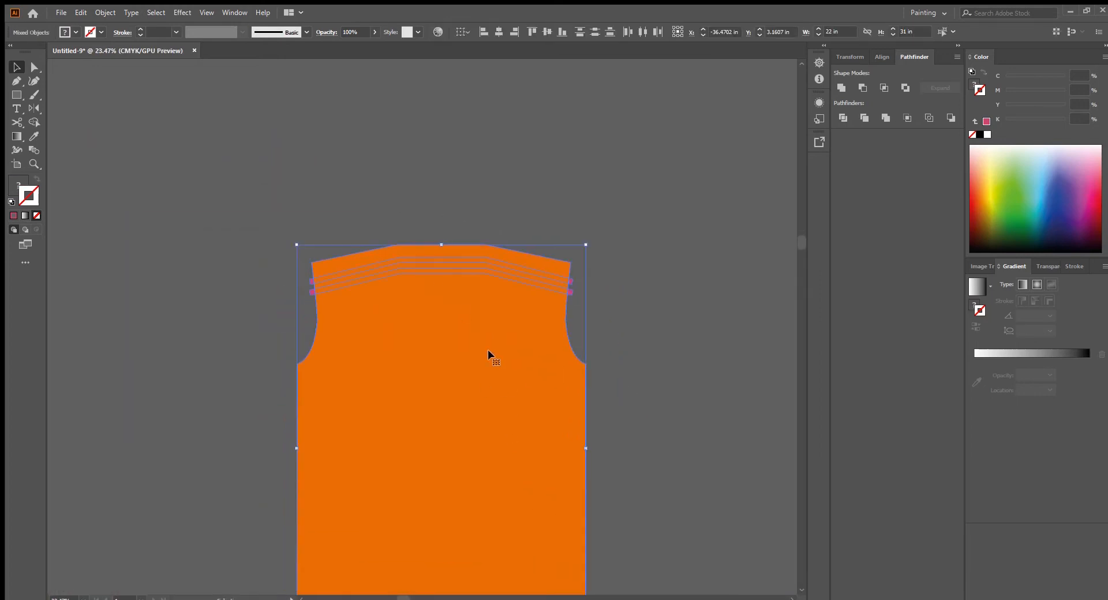
key(ctrl+7)
click(616, 346)
Move the reference photo farther away from the artwork and release its clipping mask.
scroll(616, 346, down, 3)
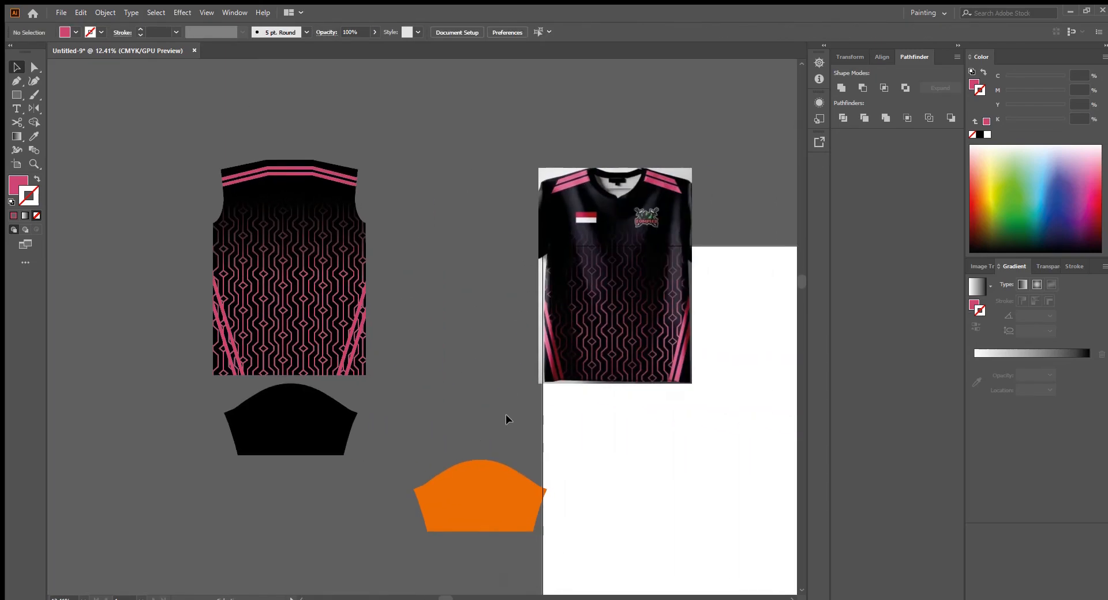
drag(298, 284, 301, 358)
drag(443, 462, 405, 449)
drag(630, 325, 748, 314)
key(ctrl+alt+7)
click(673, 483)
Delete the spare orange sleeve piece.
scroll(673, 483, down, 2)
drag(455, 357, 497, 358)
drag(442, 431, 338, 411)
click(462, 487)
key(Delete)
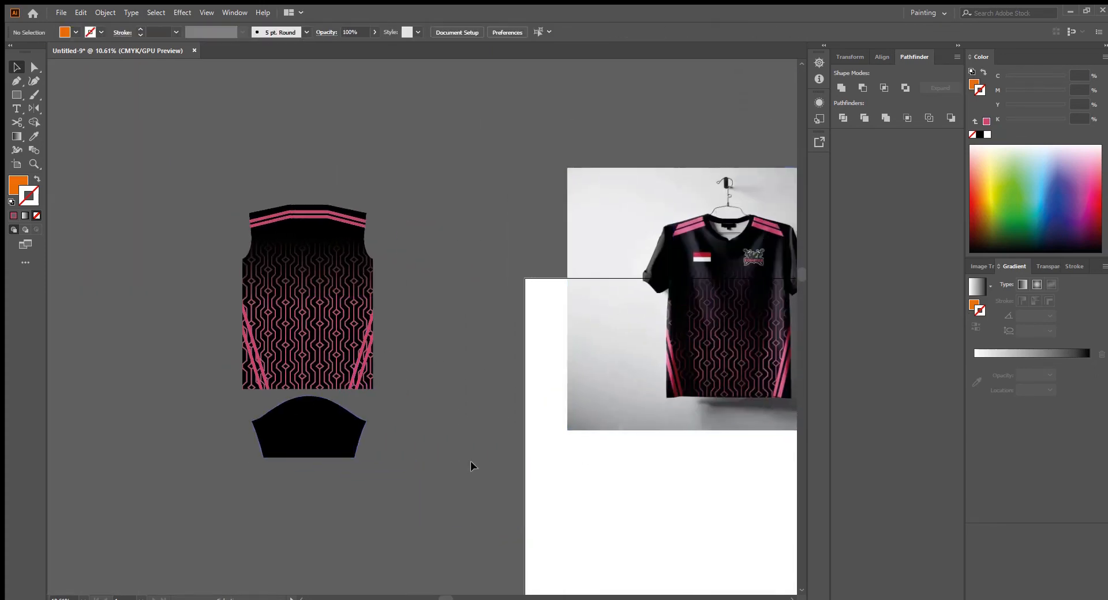
Duplicate the finished body and black sleeve side by side with the originals.
drag(272, 505, 270, 506)
drag(280, 438, 331, 423)
scroll(336, 399, up, 1)
key(ctrl+shift+a)
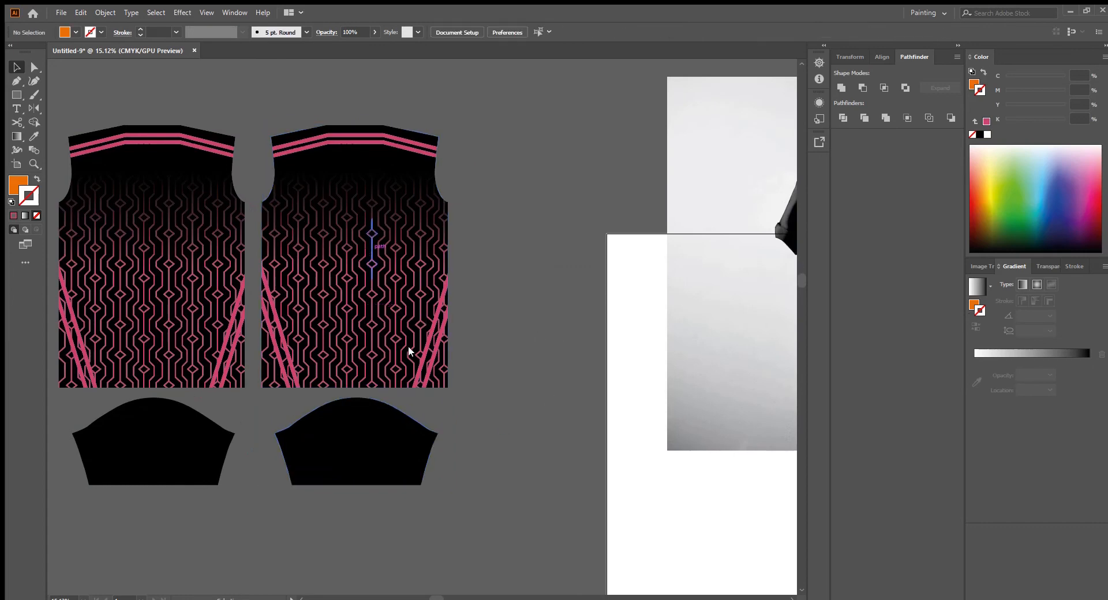
Release the clipping mask on one of the two bodies and delete both of its shoulder stripes.
click(404, 324)
key(ctrl+shift+a)
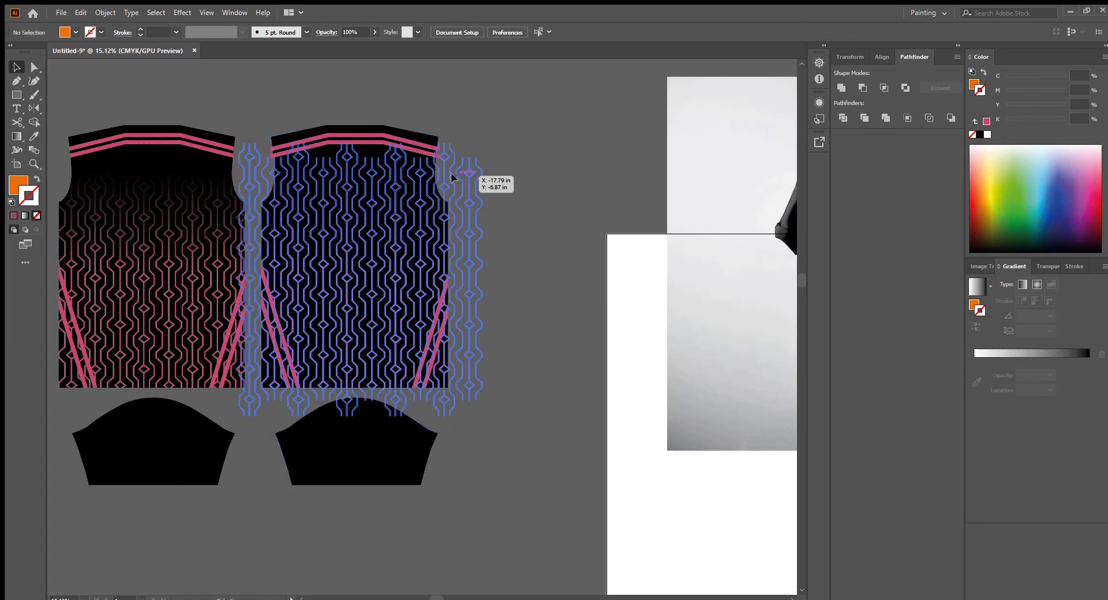
scroll(452, 177, up, 3)
click(470, 196)
key(Delete)
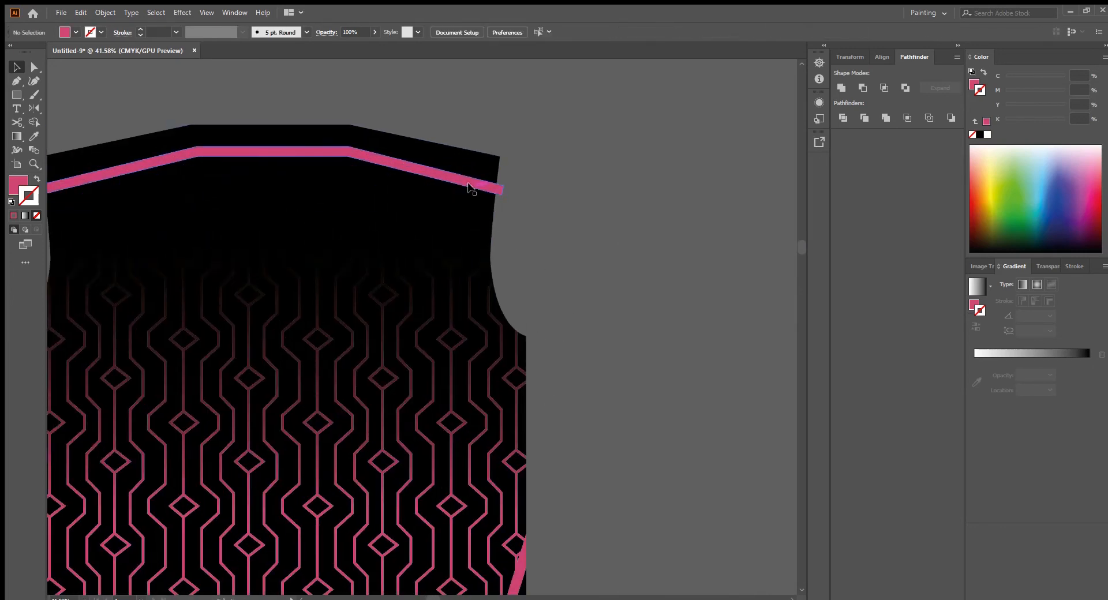
click(470, 191)
key(Delete)
scroll(577, 271, down, 3)
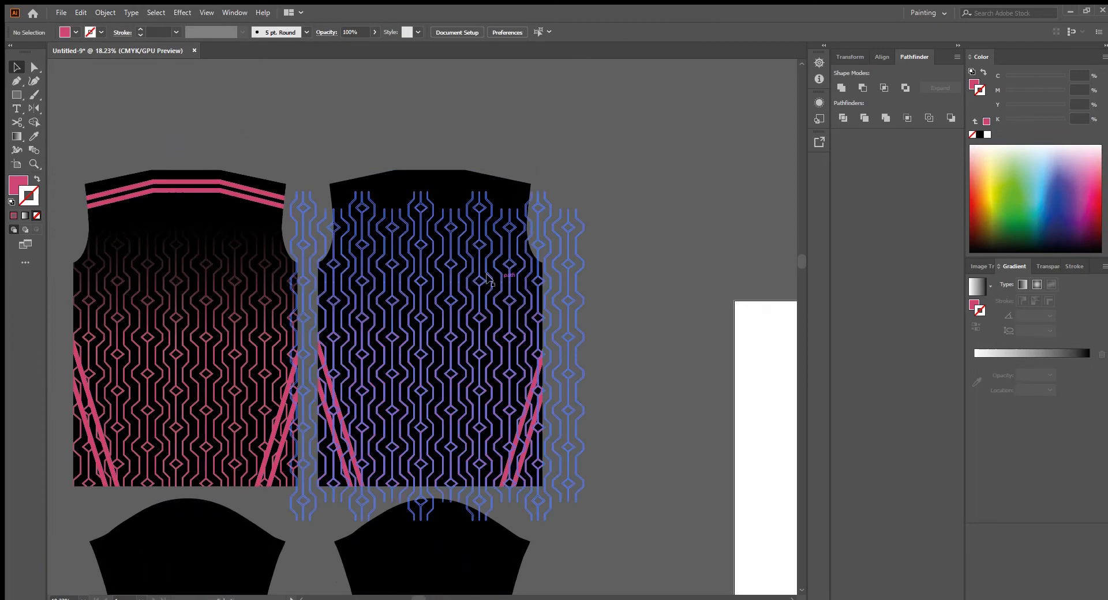
Delete the unfilled outline left over from the released mask on the body without shoulder stripes.
drag(487, 275, 599, 251)
drag(340, 123, 383, 317)
key(Delete)
drag(514, 330, 404, 353)
click(542, 373)
scroll(542, 373, down, 2)
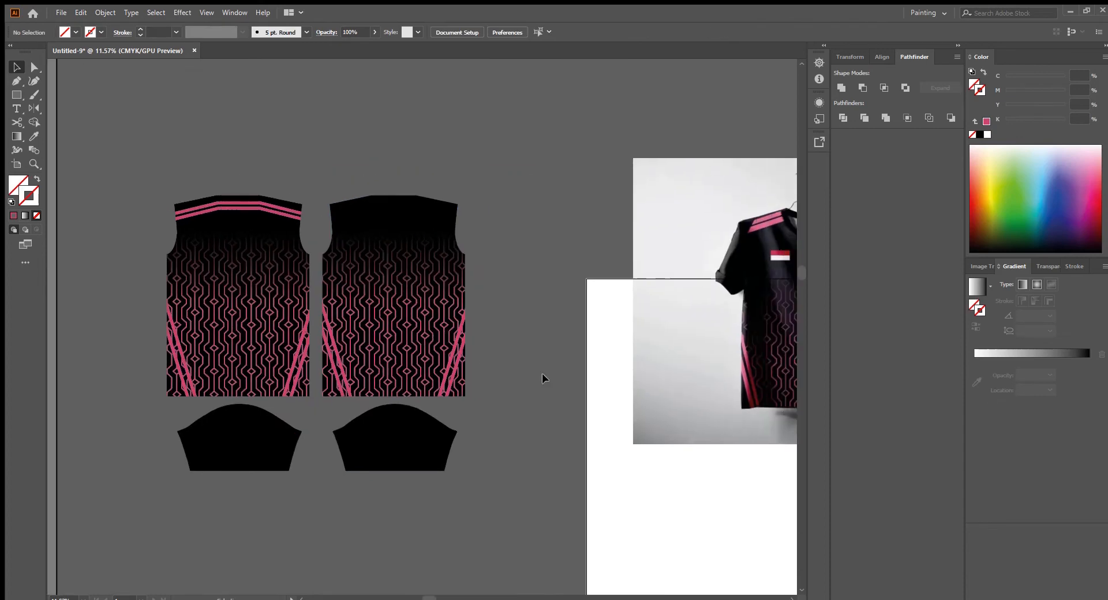
Center the stripeless body and the sleeve beneath it horizontally on each other.
drag(542, 373, 402, 504)
click(499, 32)
click(508, 121)
Draw a rectangle of about 21.1 × 3.3 in above the two body pieces and fill it with black.
drag(388, 203, 457, 262)
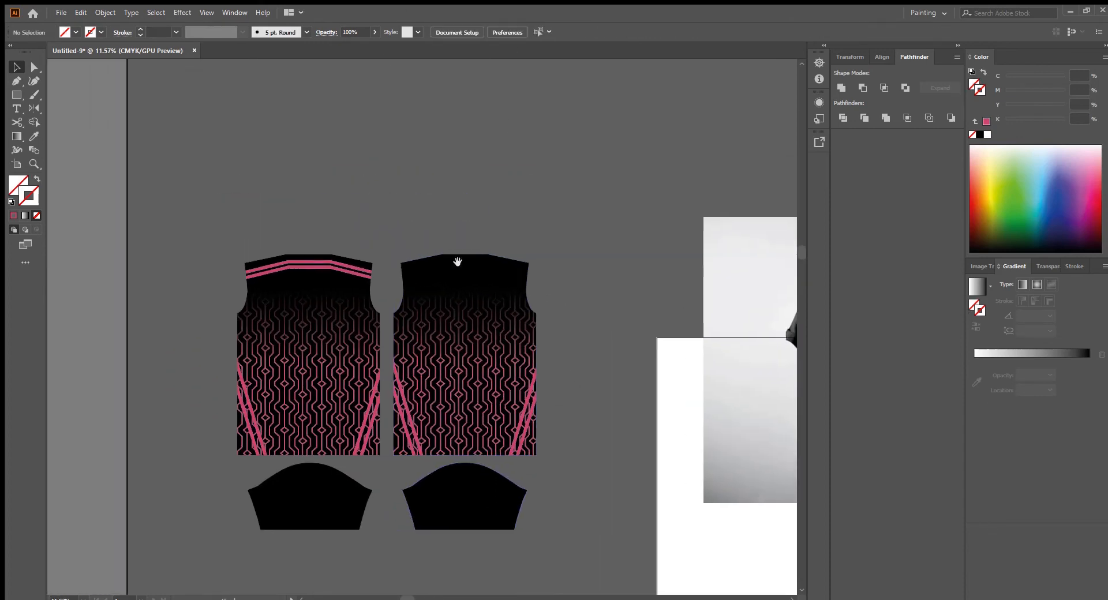
scroll(457, 262, up, 2)
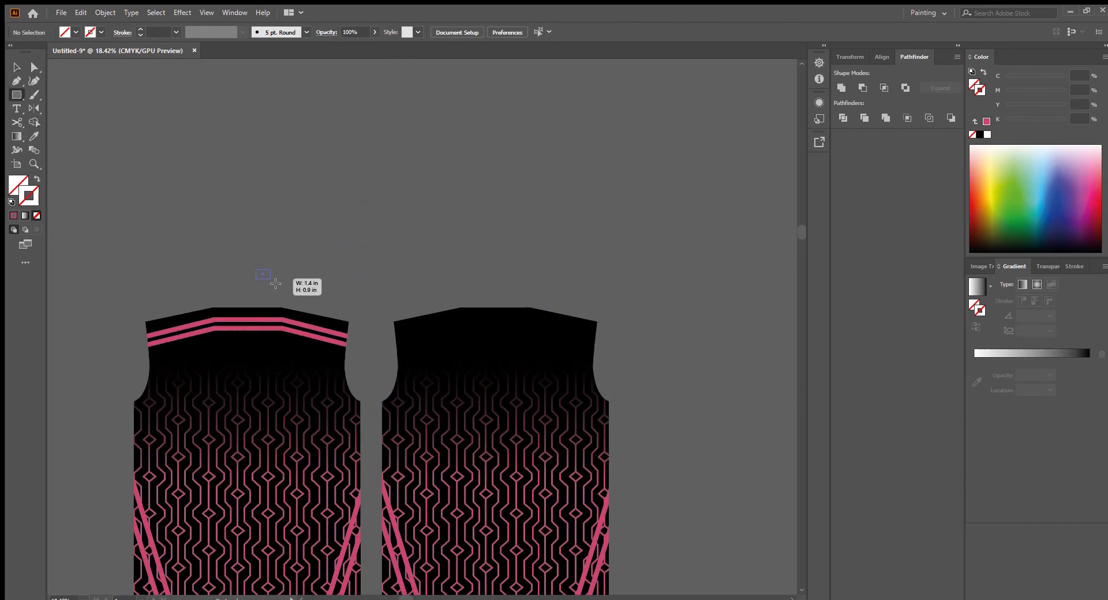
drag(474, 304, 474, 304)
drag(480, 354, 462, 297)
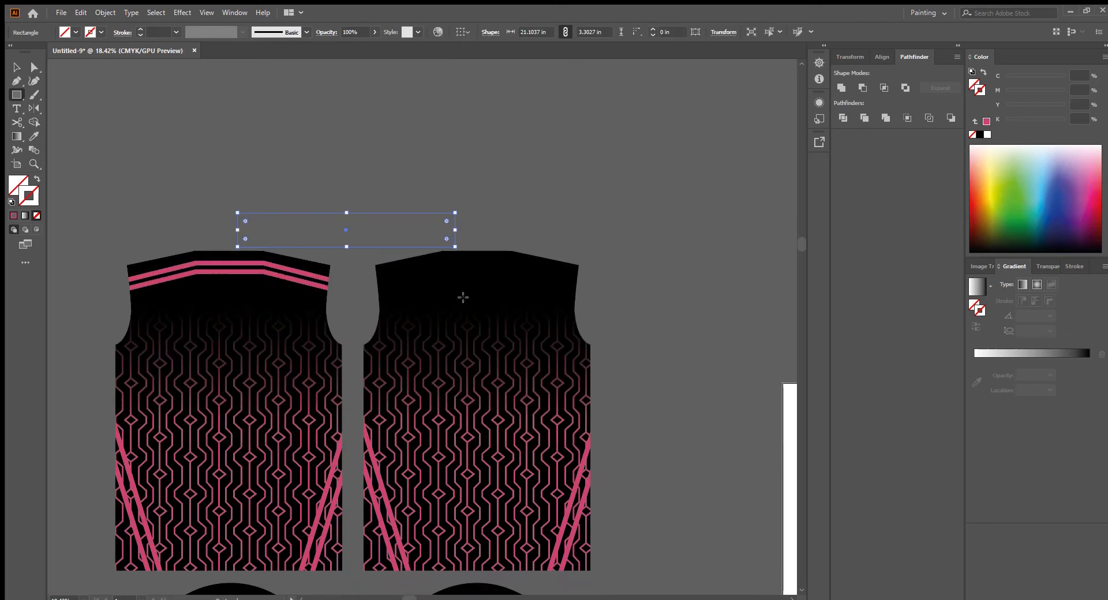
key(v)
click(980, 135)
click(598, 283)
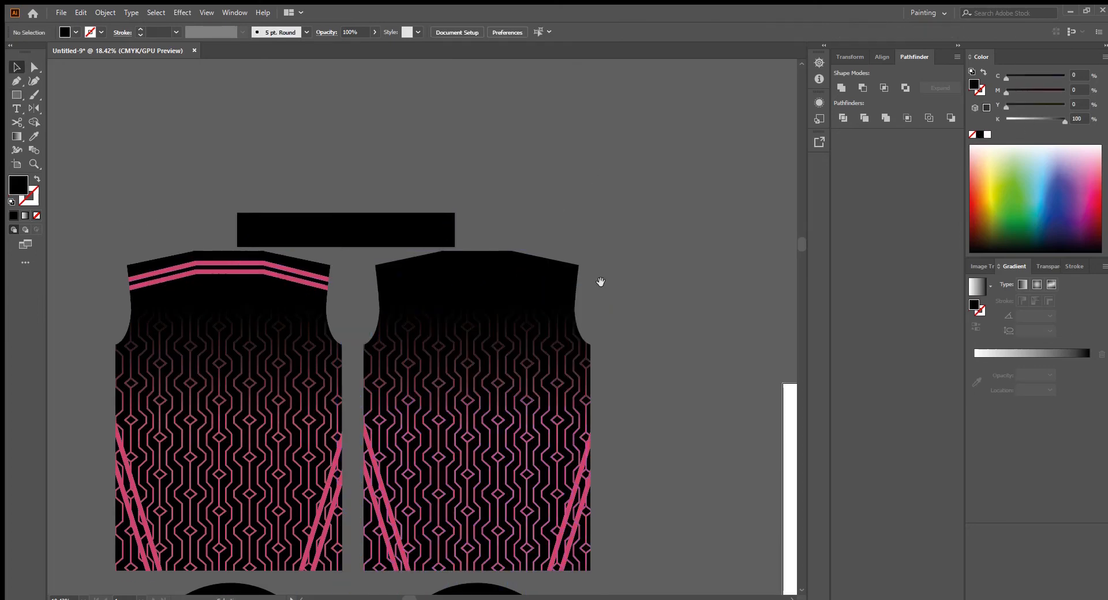
drag(720, 356, 594, 265)
scroll(427, 242, down, 3)
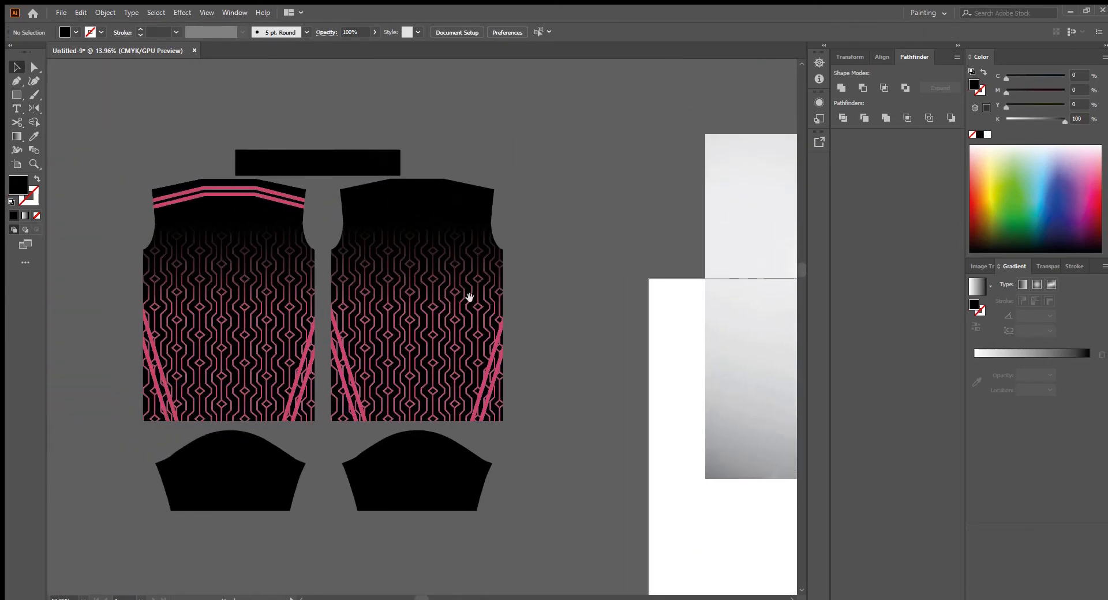
Add the text COLLAR in the FC Barcelona Font 2013 typeface beside the stripeless body.
drag(432, 302, 491, 363)
scroll(490, 358, up, 4)
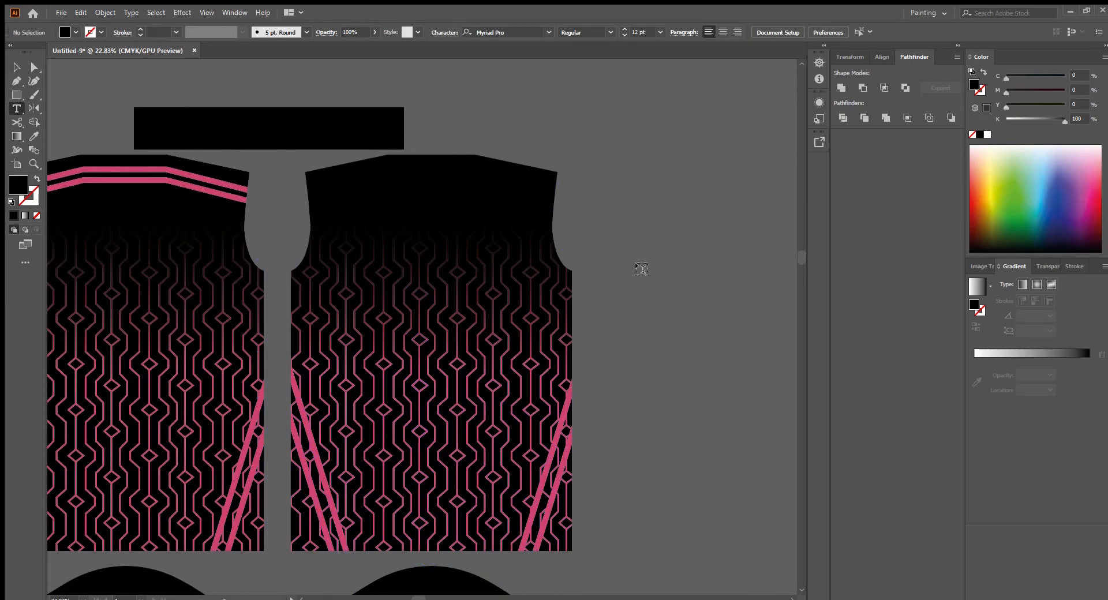
click(650, 267)
drag(657, 273, 760, 327)
key(t)
click(683, 270)
key(ctrl+a)
click(437, 30)
text(1)
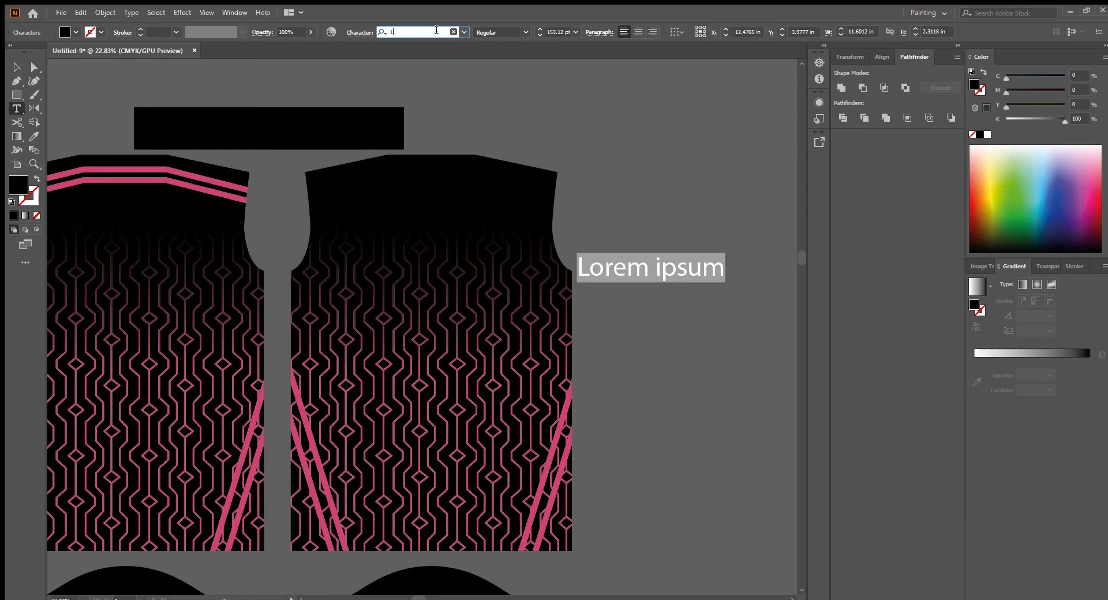
text(3)
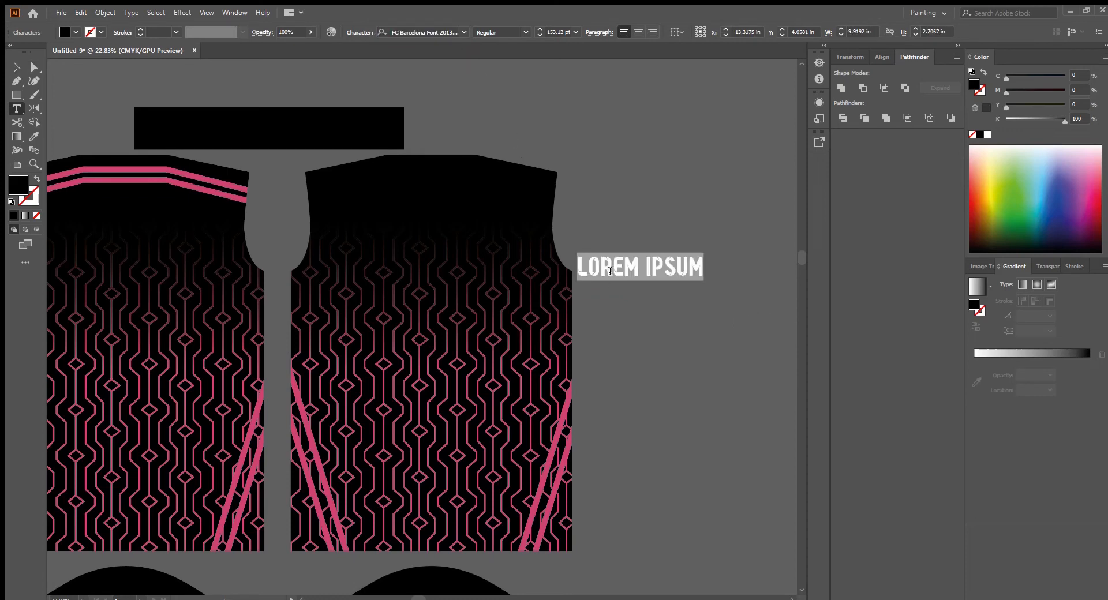
text(COLLAR)
click(18, 66)
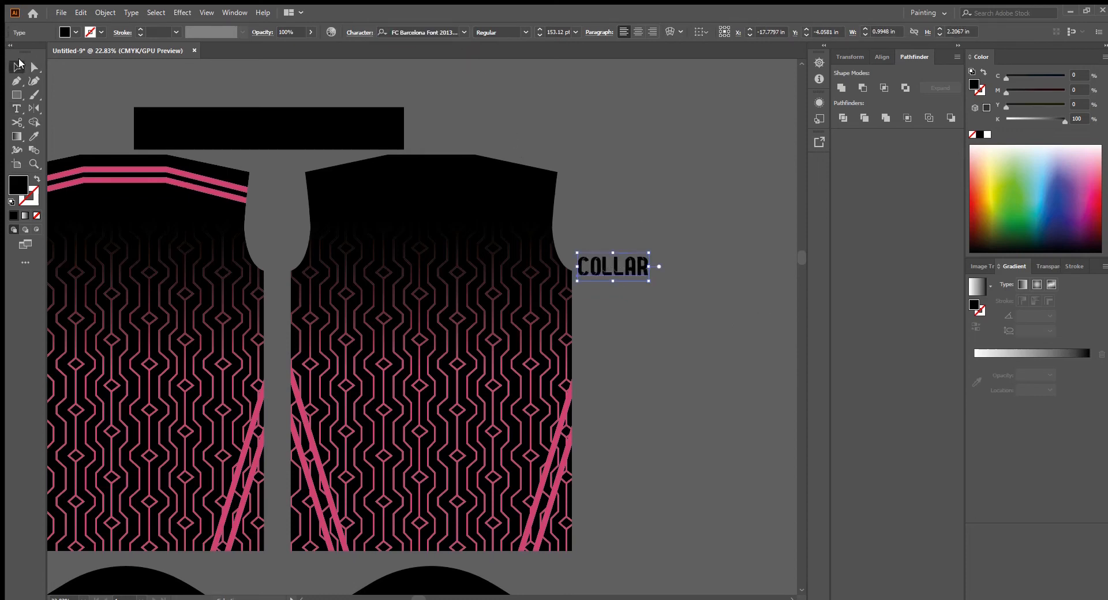
Make the COLLAR text white and center-justified, enlarge it to about 7.1 in wide, and center it on the black collar strip.
click(988, 135)
drag(628, 268, 280, 131)
drag(323, 159, 452, 202)
drag(537, 168, 443, 103)
click(638, 32)
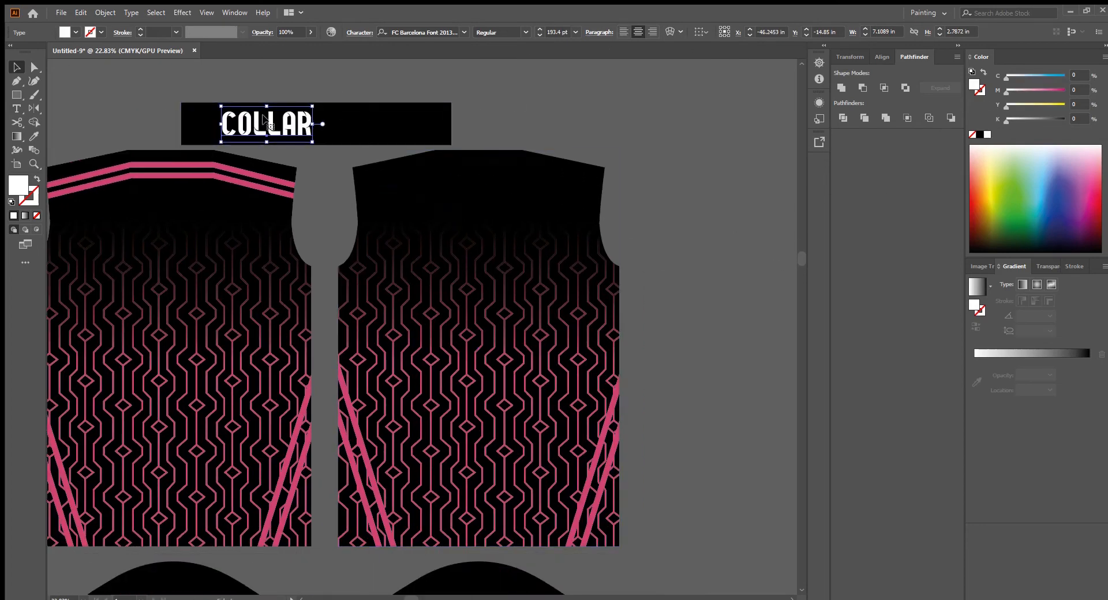
Copy the COLLAR text onto the upper part of the stripeless back body and replace its wording with the player's name.
drag(335, 125, 506, 235)
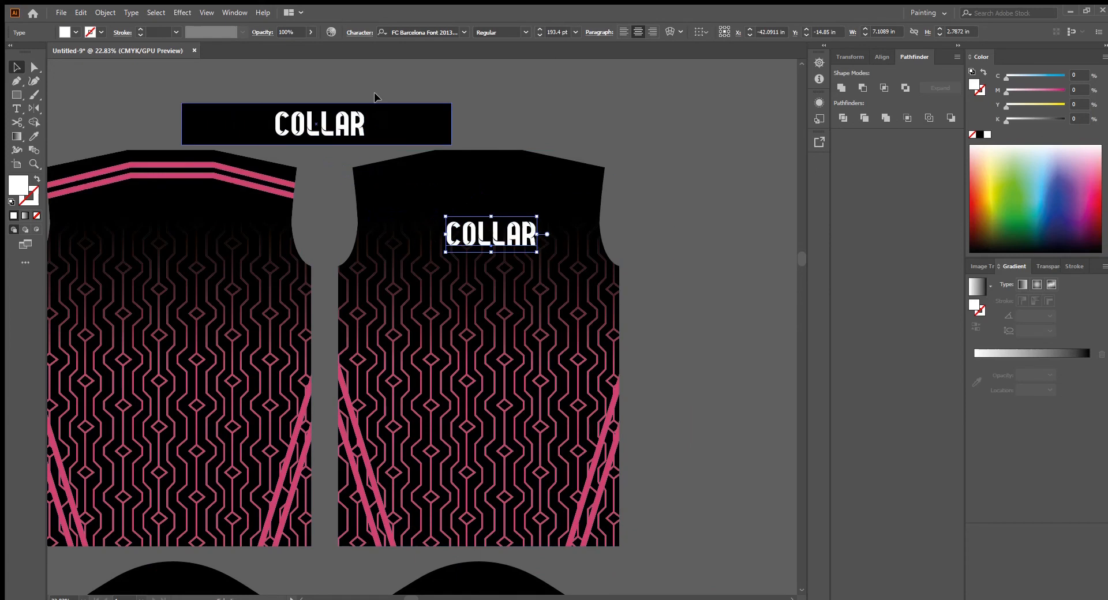
drag(375, 99, 349, 132)
scroll(516, 308, up, 2)
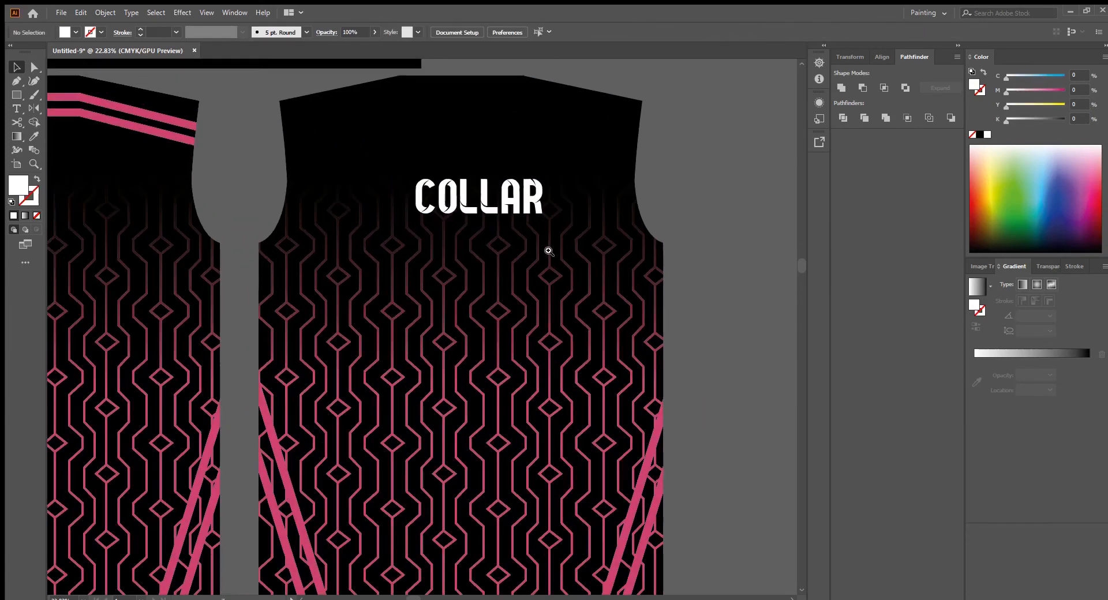
double_click(468, 207)
double_click(467, 206)
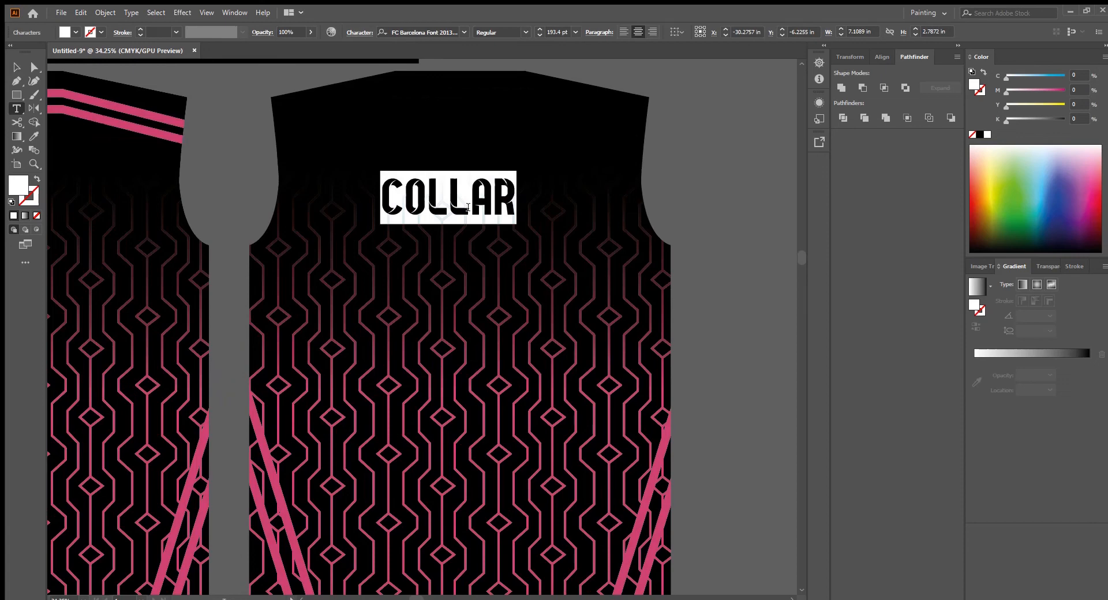
text(SABBIR)
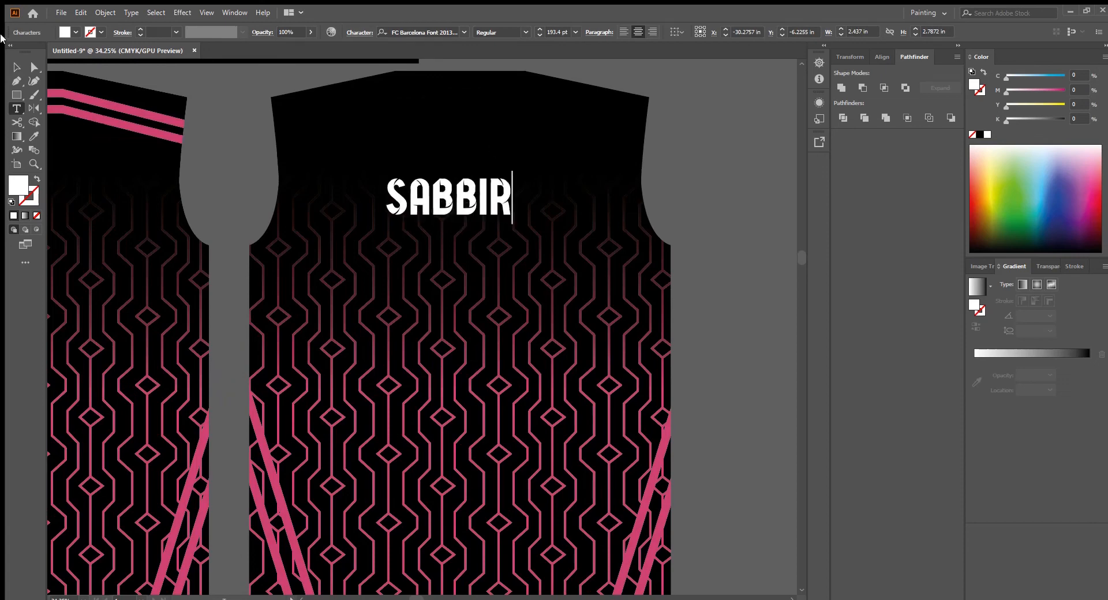
key(Escape)
Set the player name's size to 10 × 3.5 in and center it horizontally on the back body.
click(850, 59)
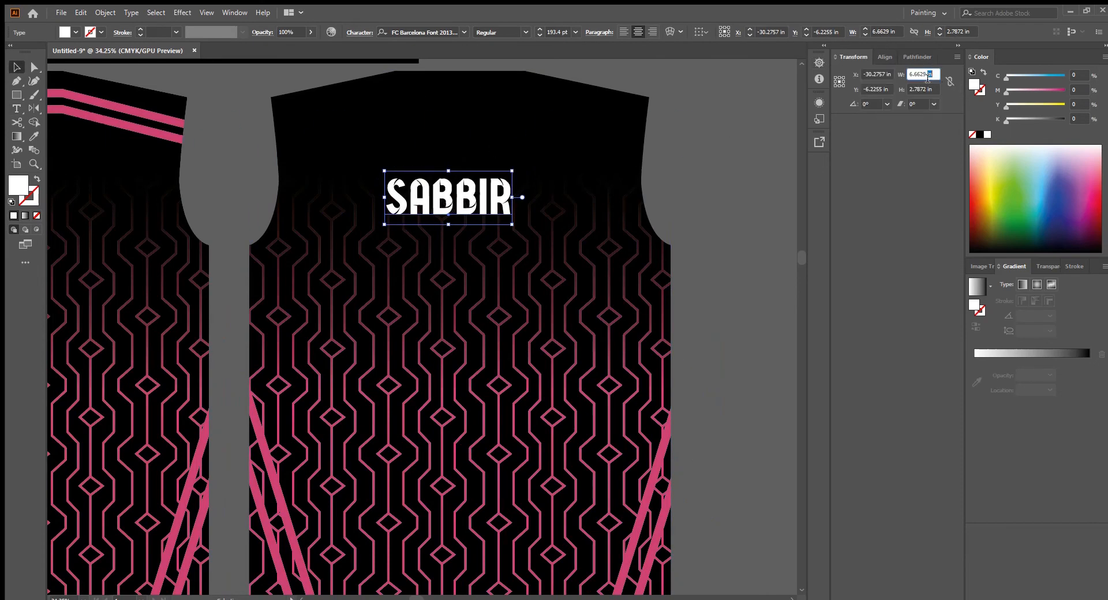
text(10)
key(Tab)
text(3.5)
key(Return)
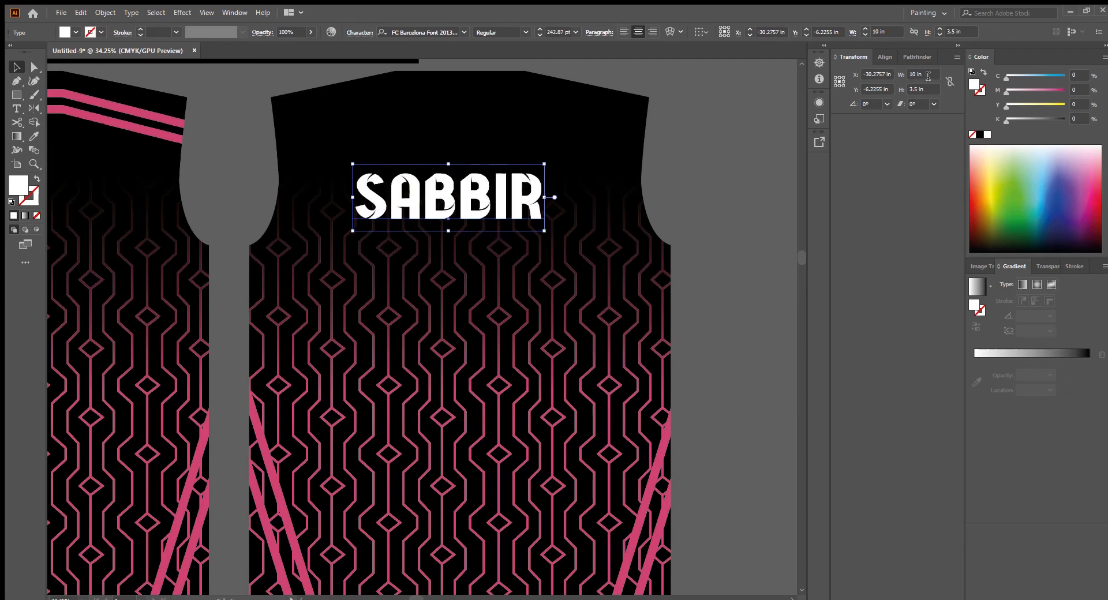
click(726, 172)
Duplicate the player name directly below itself and change the copy to the number 99.
scroll(705, 196, down, 3)
drag(565, 193, 569, 268)
double_click(559, 268)
key(ctrl+a)
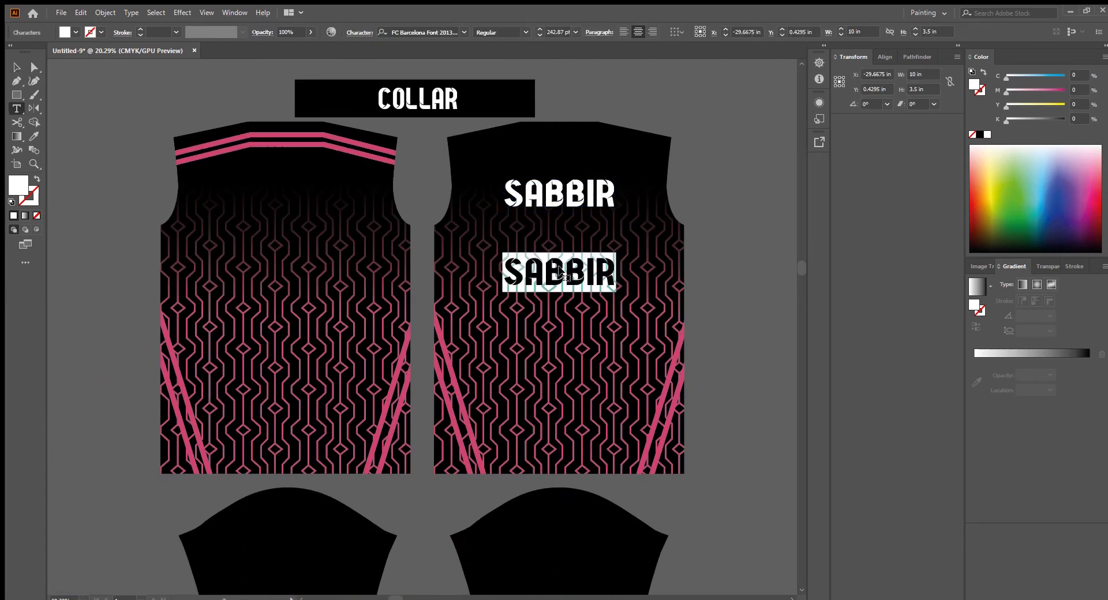
text(99)
key(Escape)
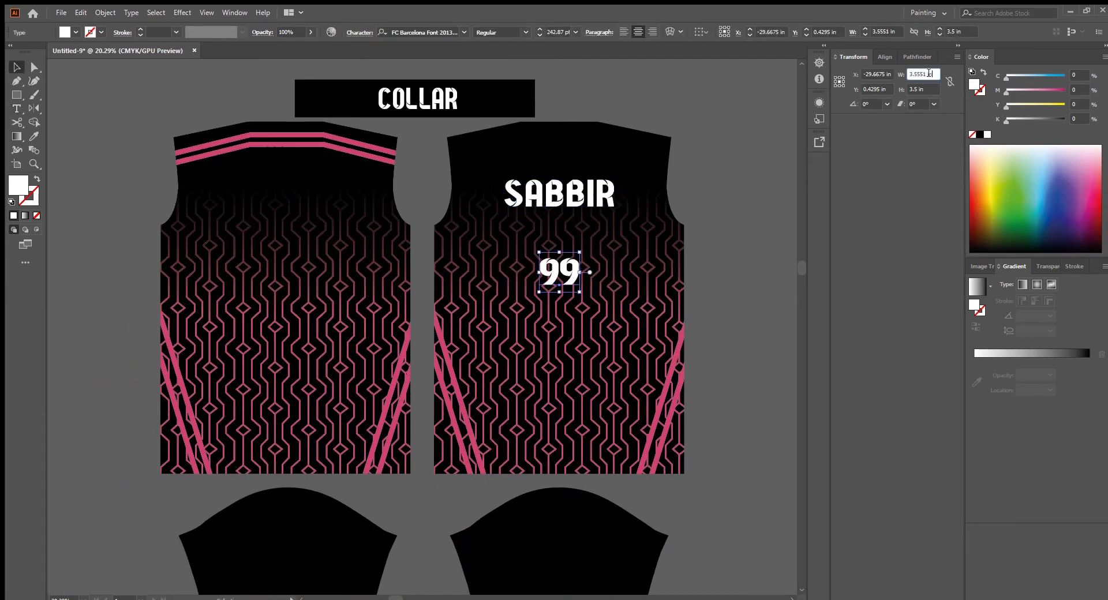
Resize the number 99 on the back body to 10 in wide and 14 in high.
text(10)
key(Tab)
text(14)
key(Return)
scroll(693, 284, up, 4)
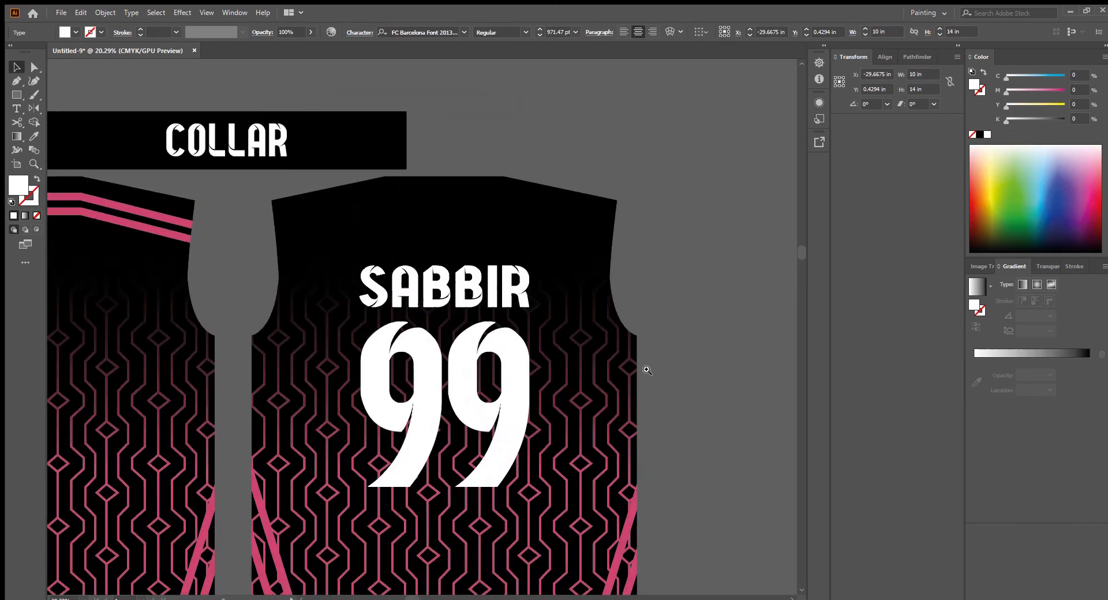
click(693, 284)
Draw a white 5 × 5 in square above the player name as a spacing gauge and delete it.
drag(452, 232, 489, 259)
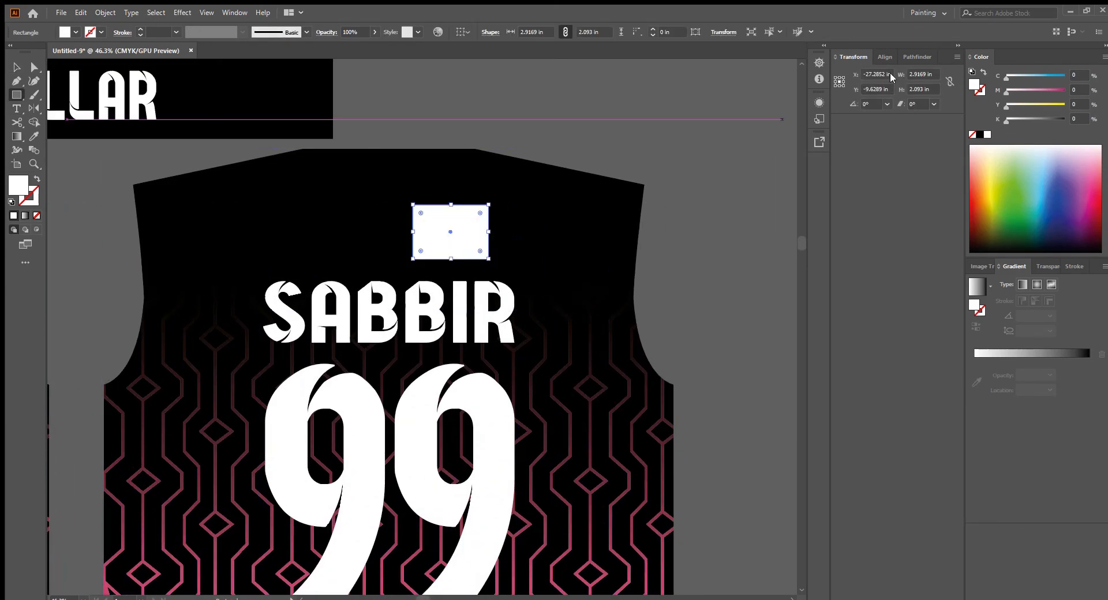
key(Tab)
text(5)
key(Return)
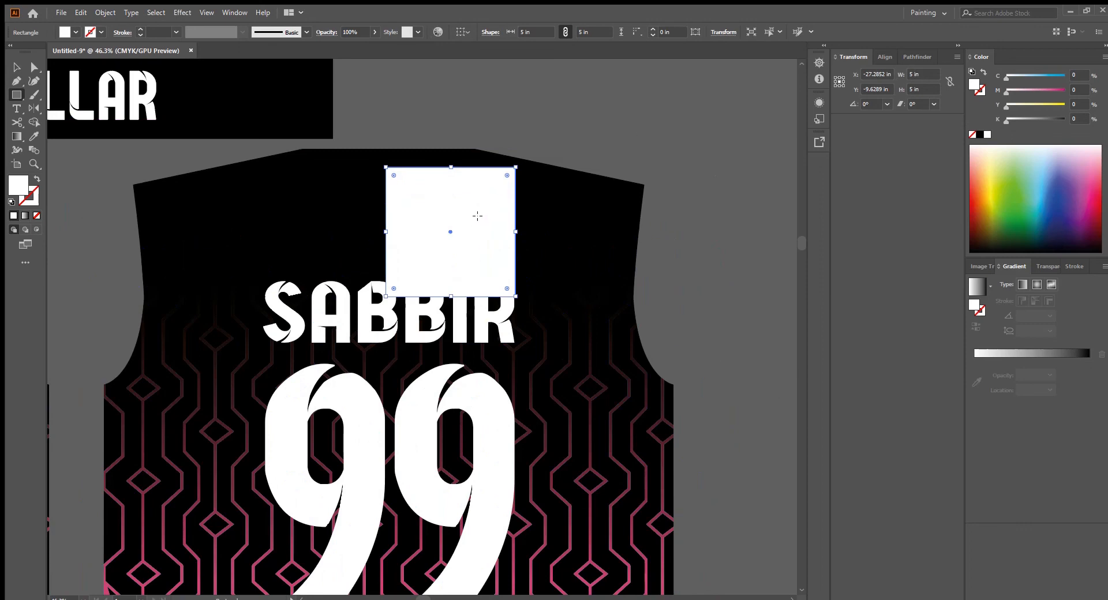
key(v)
scroll(449, 195, up, 3)
key(Delete)
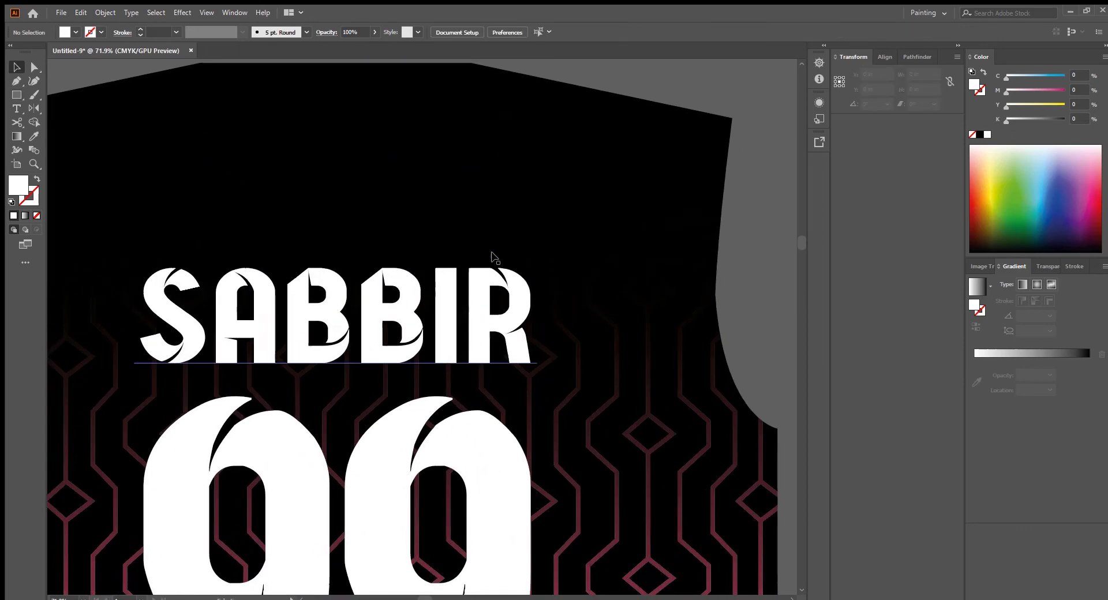
Center the player name horizontally on the back body and group the two.
scroll(496, 258, down, 3)
click(472, 273)
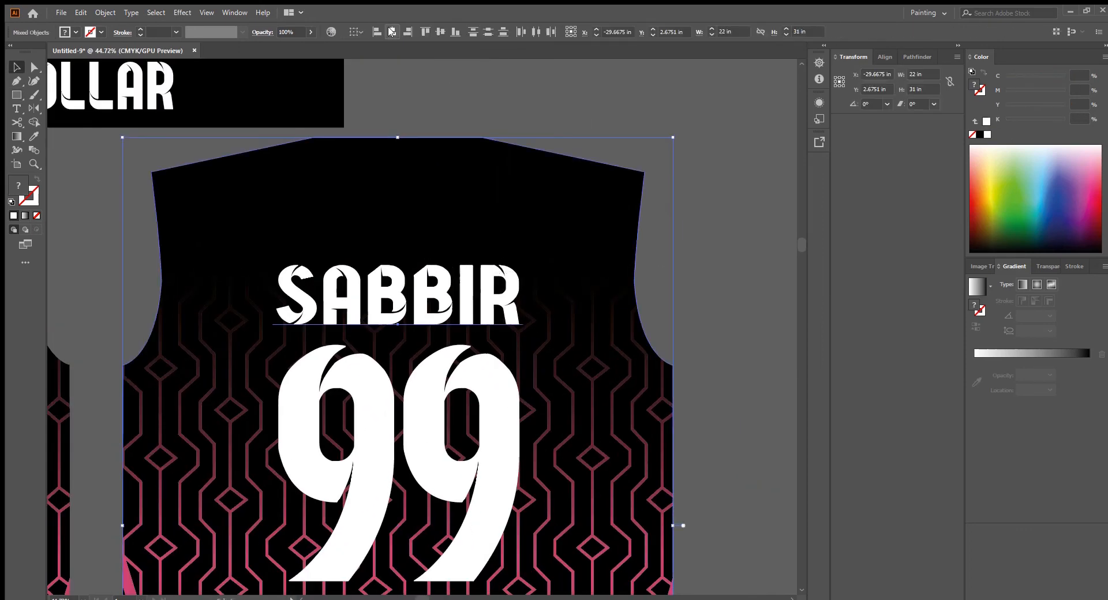
shift+click(521, 348)
key(ctrl+g)
click(667, 293)
Center the number 99 and the back body vertically on each other.
scroll(535, 274, down, 5)
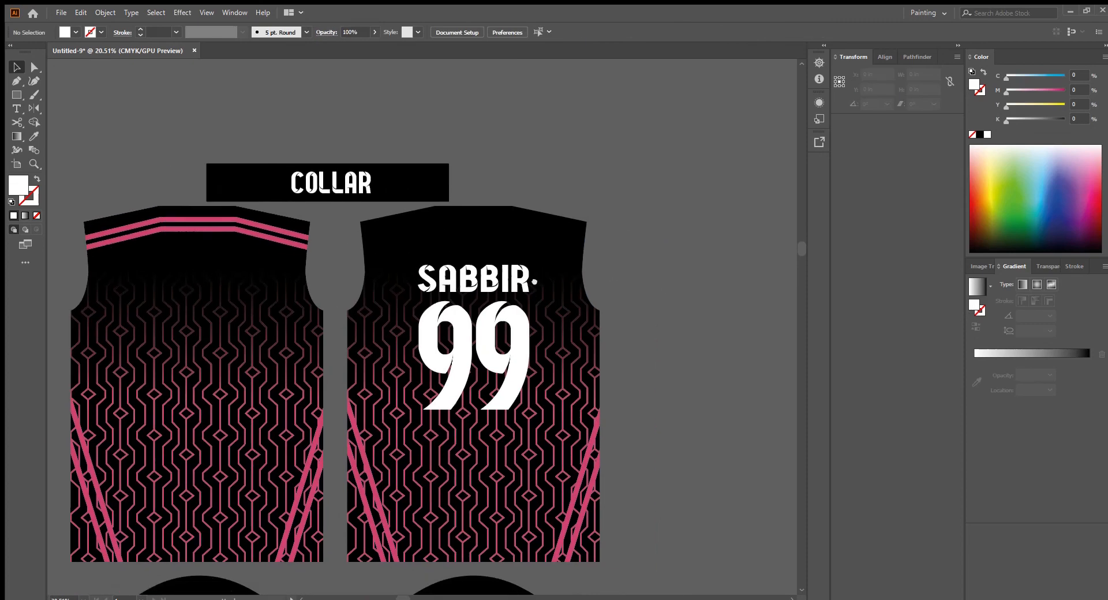
click(471, 393)
click(440, 33)
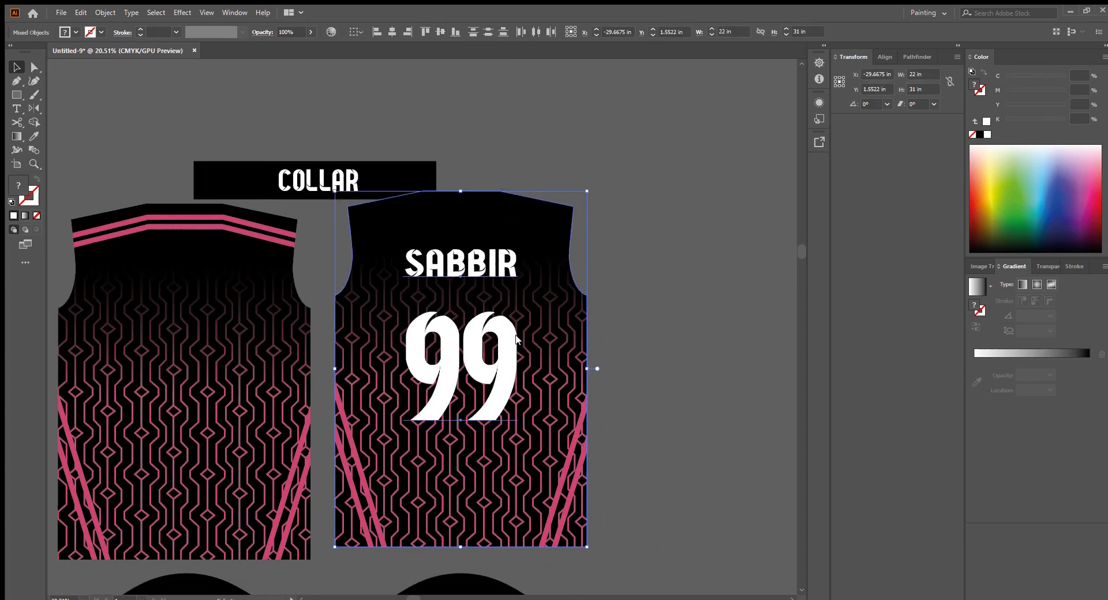
click(658, 271)
Align the bottom edges of the front and back bodies.
scroll(658, 271, down, 3)
click(412, 243)
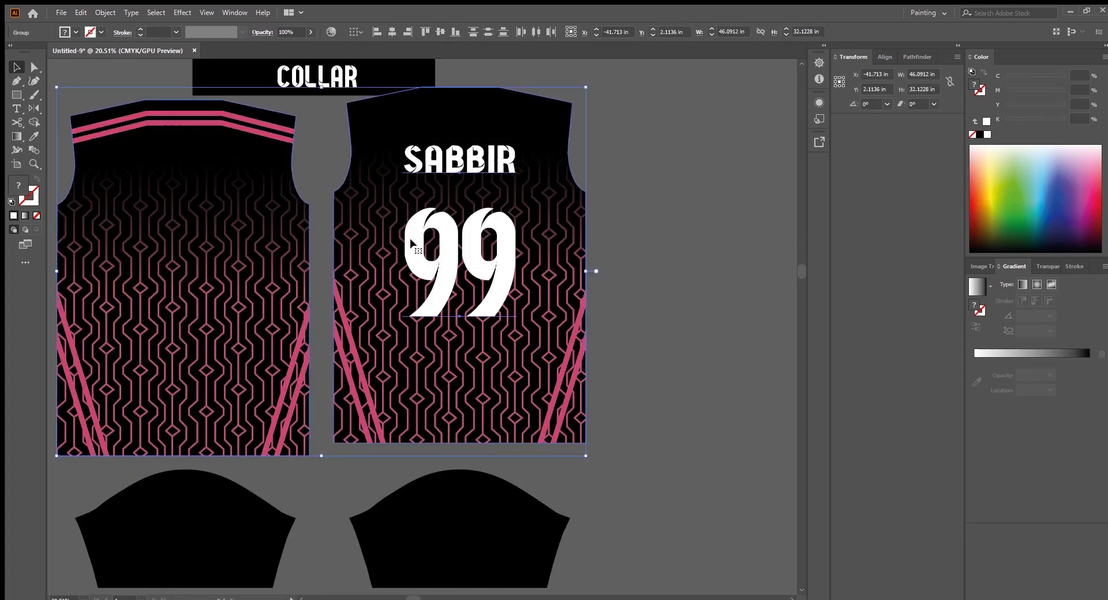
click(456, 32)
click(624, 254)
scroll(641, 280, down, 3)
drag(604, 305, 685, 349)
scroll(608, 331, up, 1)
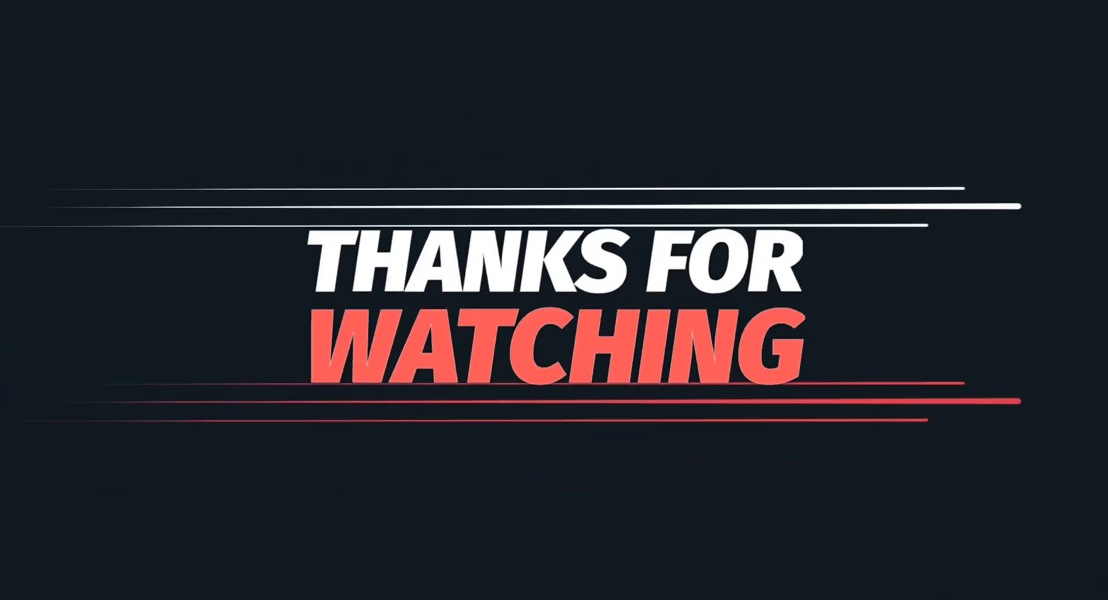